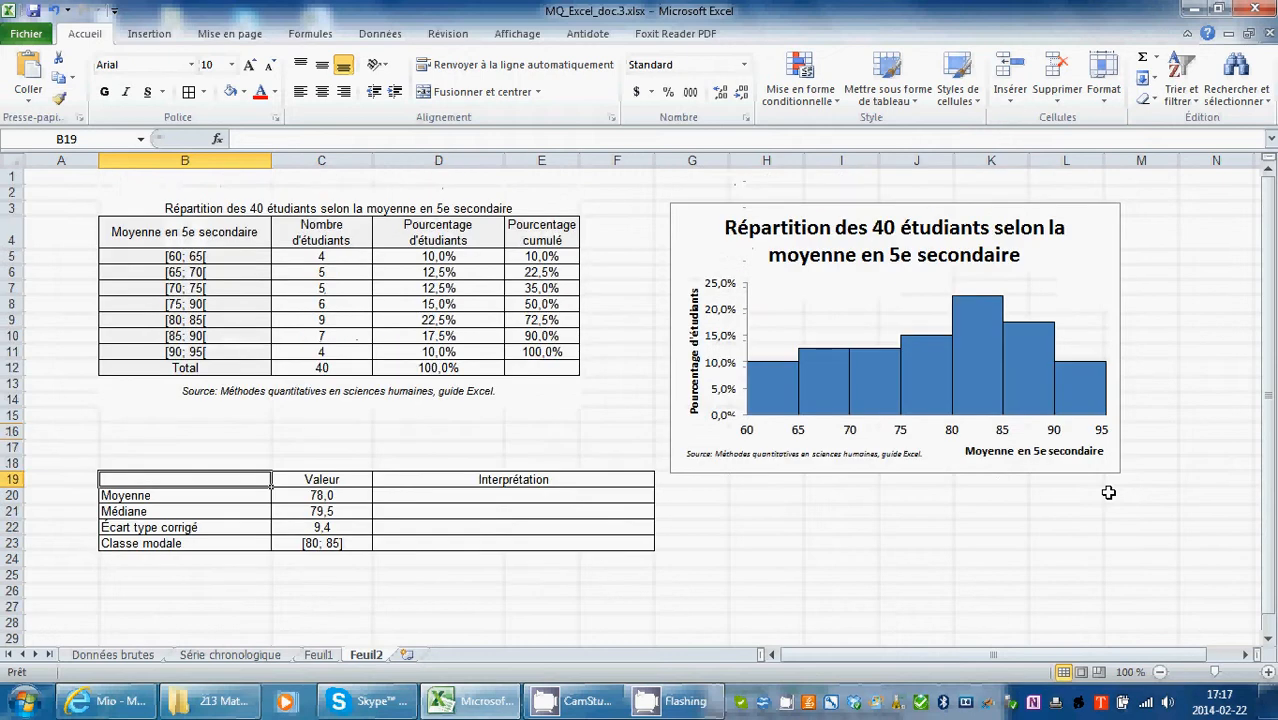
left_click(540, 224)
left_click_drag(540, 224, 556, 358)
left_click(570, 420)
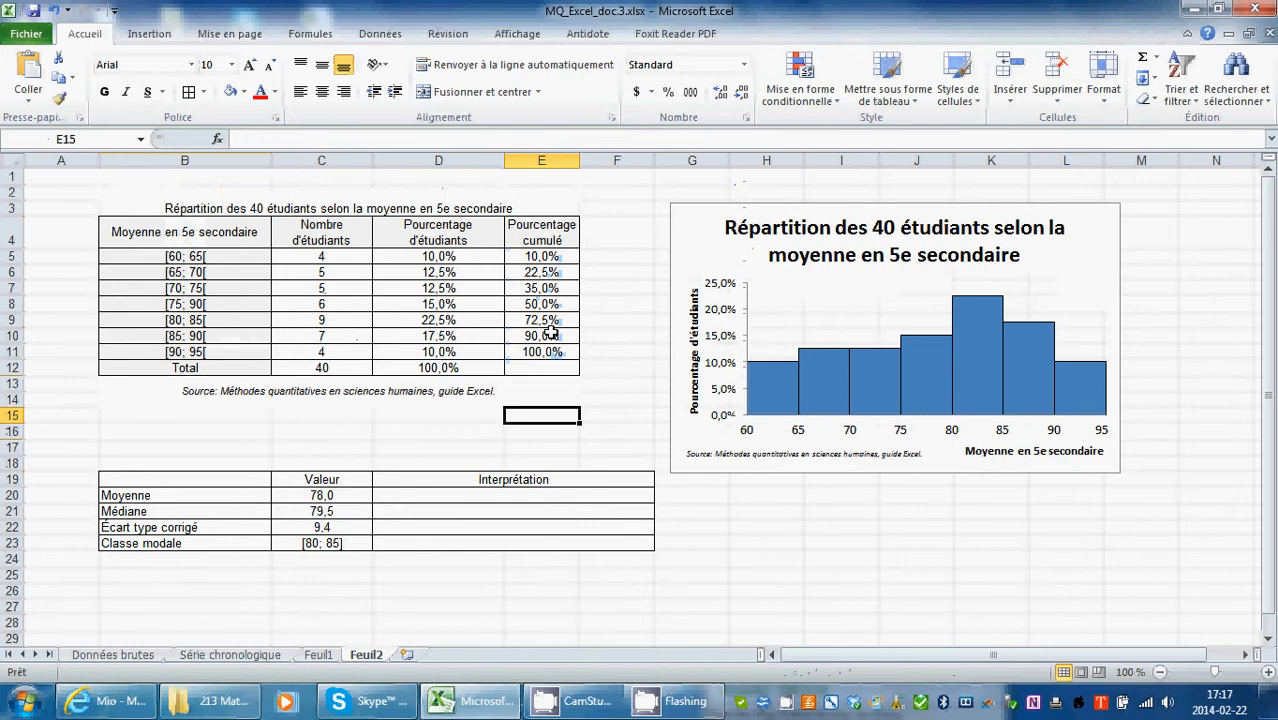
Copy the class intervals in B5:B11 and paste them into a new worksheet starting at C8
left_click_drag(172, 256, 174, 354)
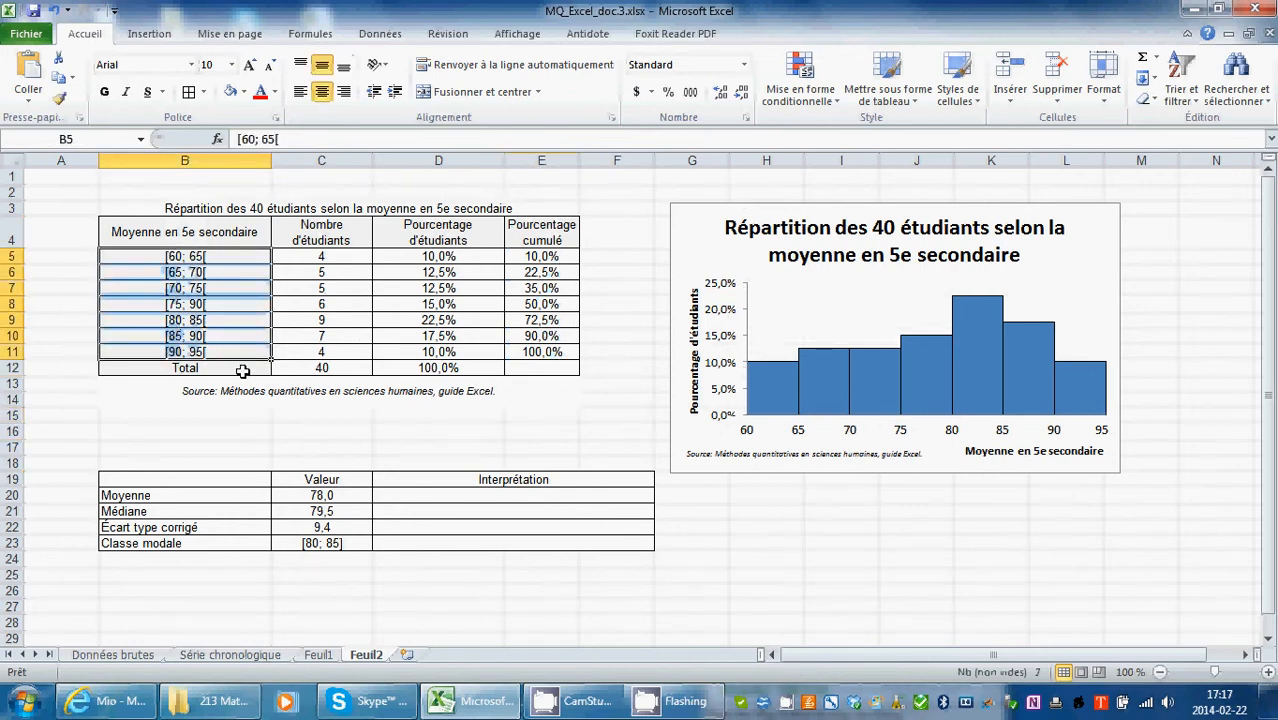
key("ctrl+c")
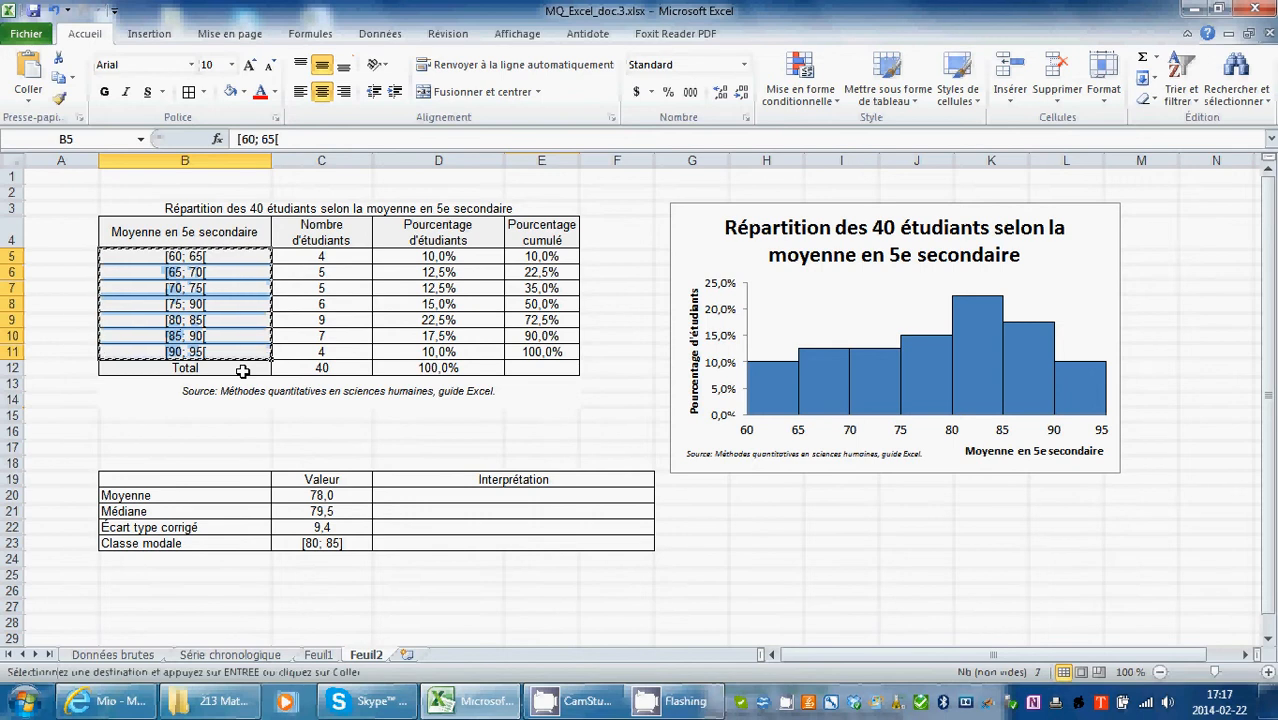
left_click(408, 660)
left_click(190, 283)
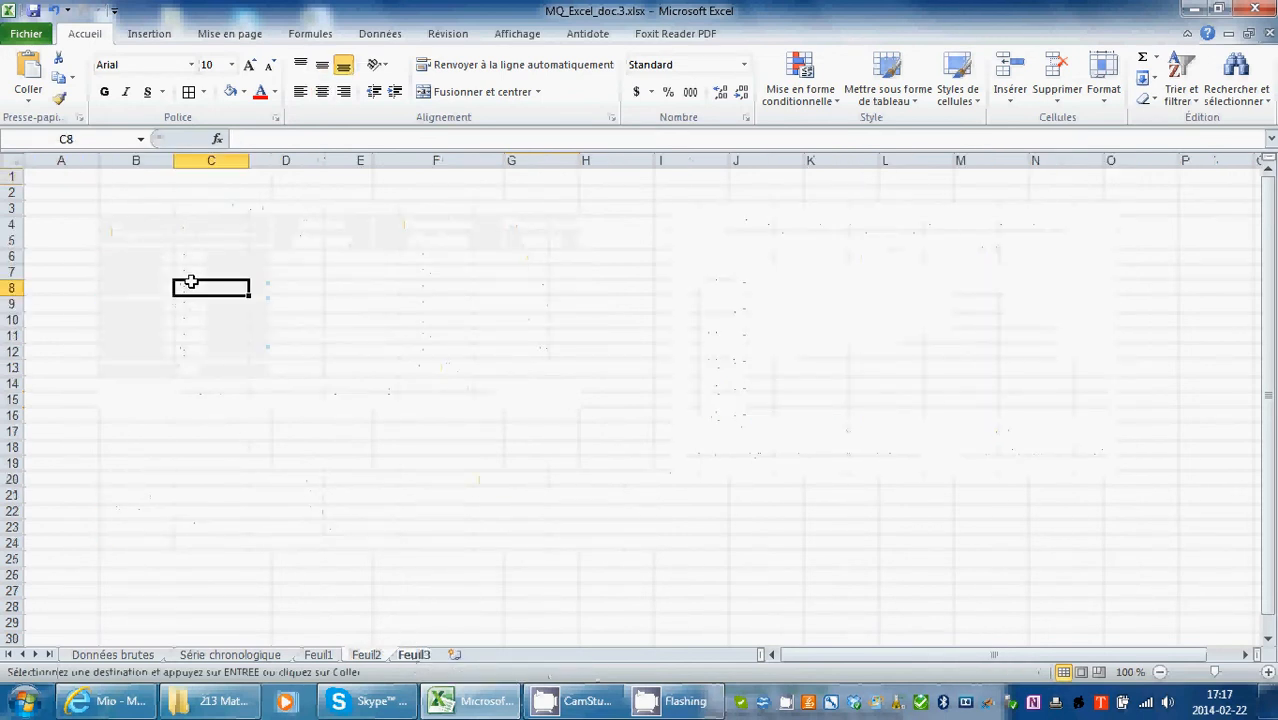
key("ctrl+v")
left_click(387, 509)
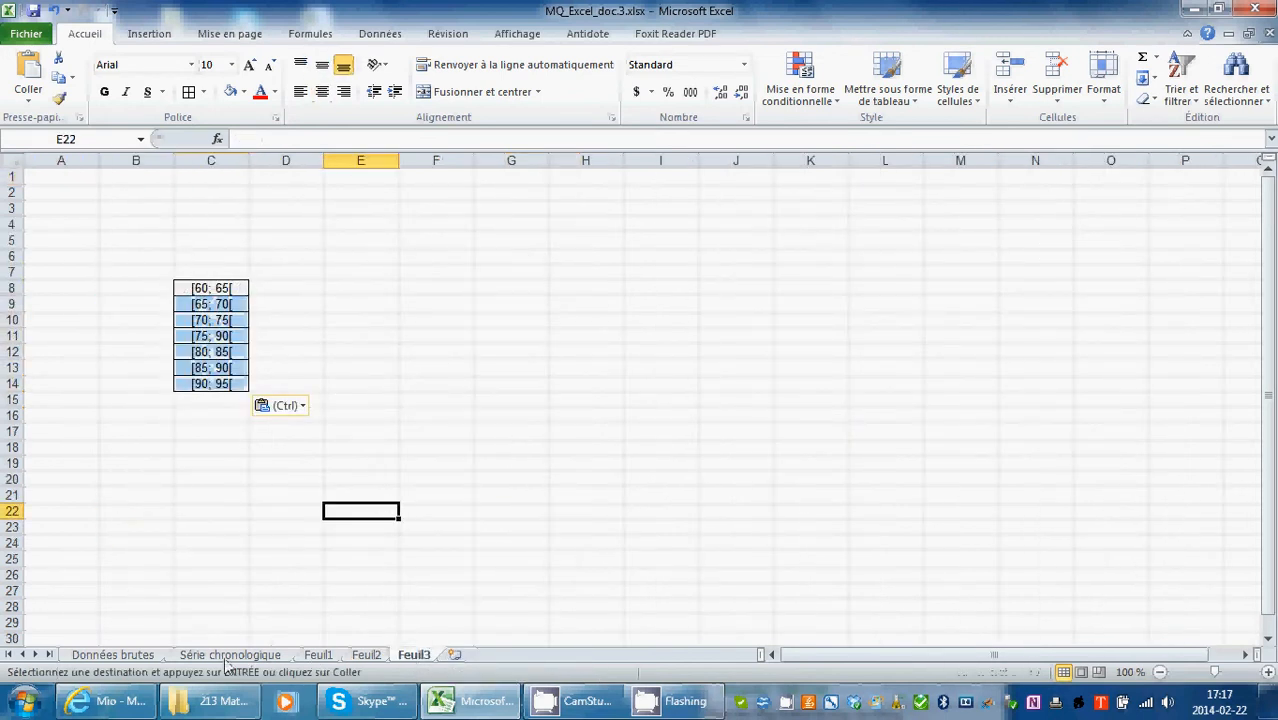
Copy the cumulative percentages in E5:E11 of Feuil2 into D8:D14 of Feuil3, beside the class intervals
left_click(370, 656)
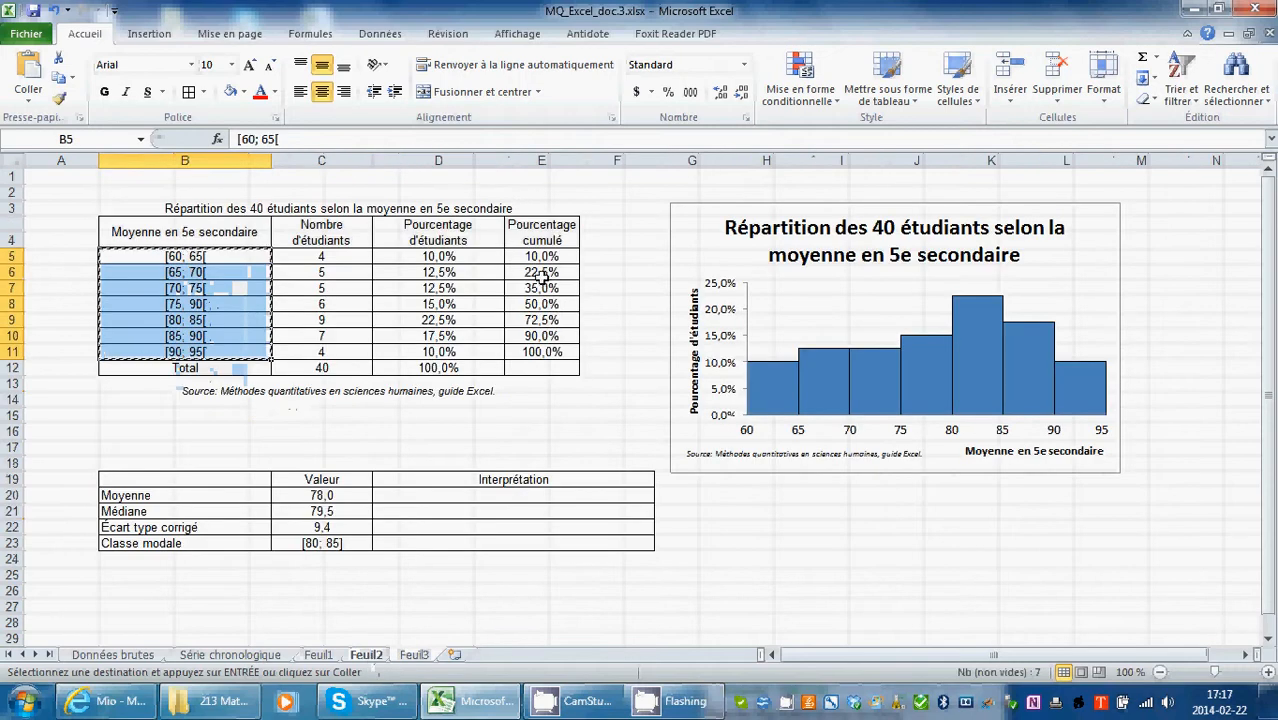
left_click_drag(541, 256, 552, 352)
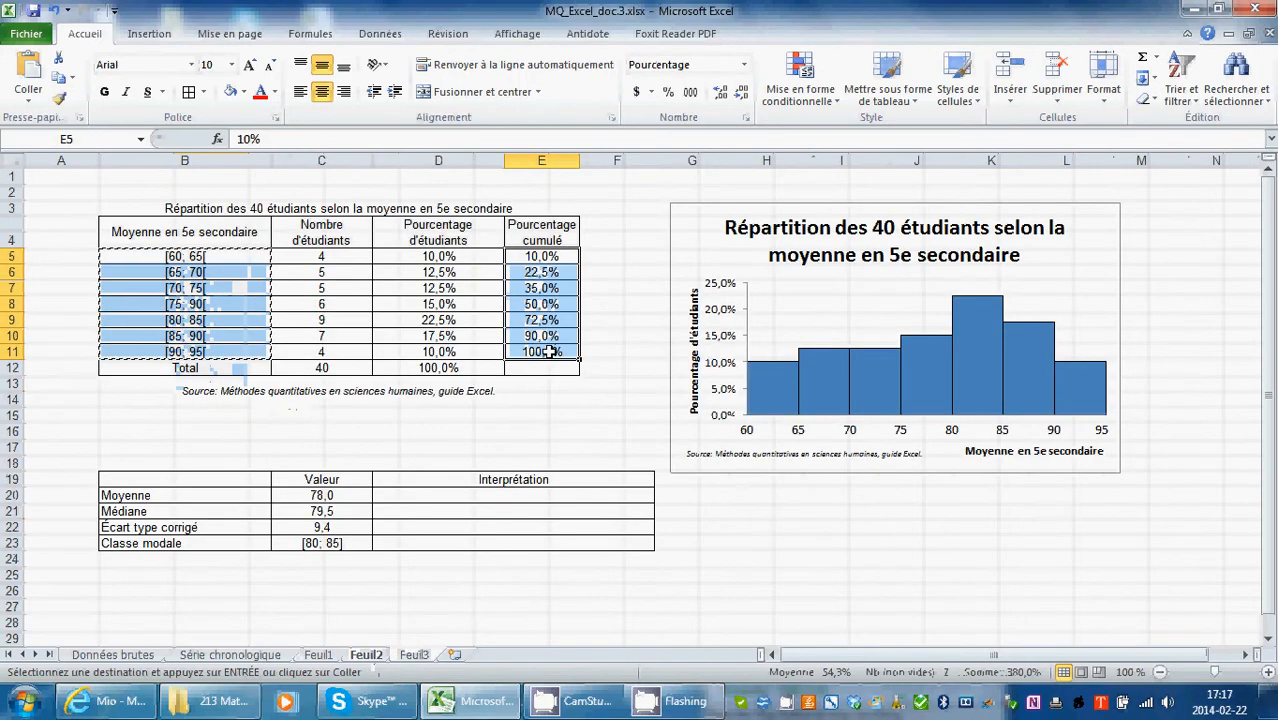
key("ctrl+c")
left_click(414, 654)
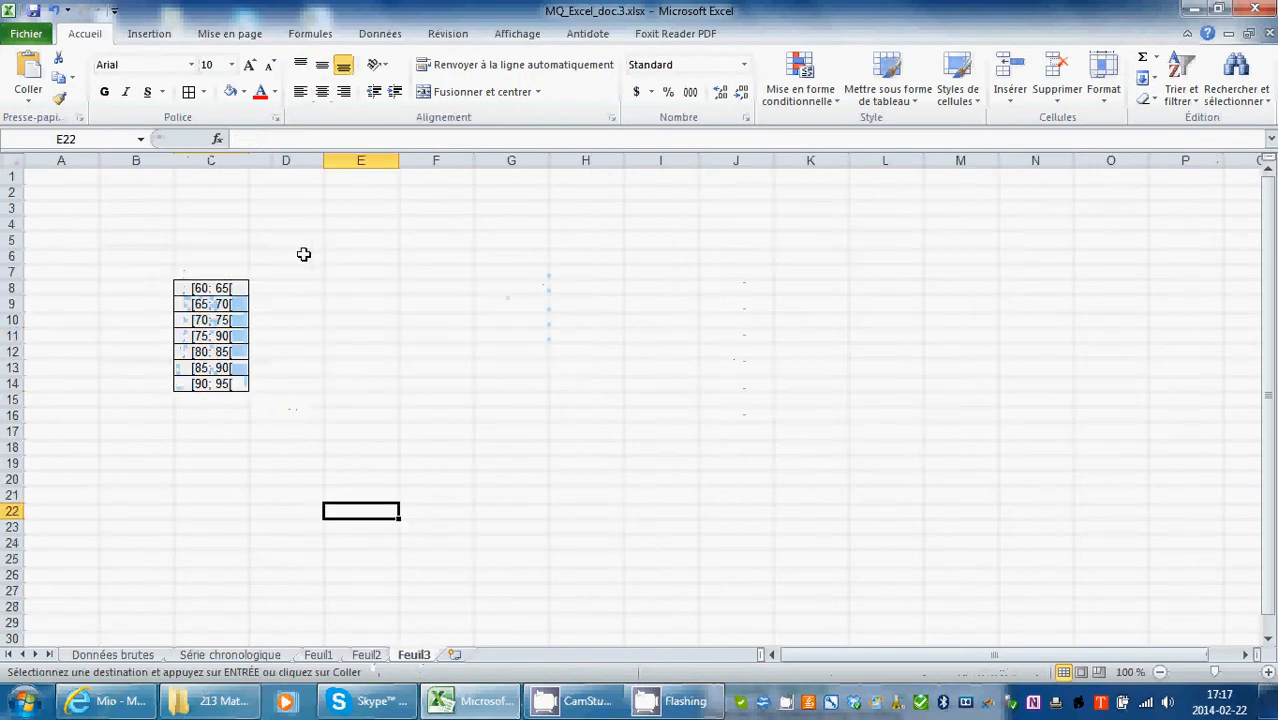
left_click_drag(274, 289, 285, 383)
key("ctrl+v")
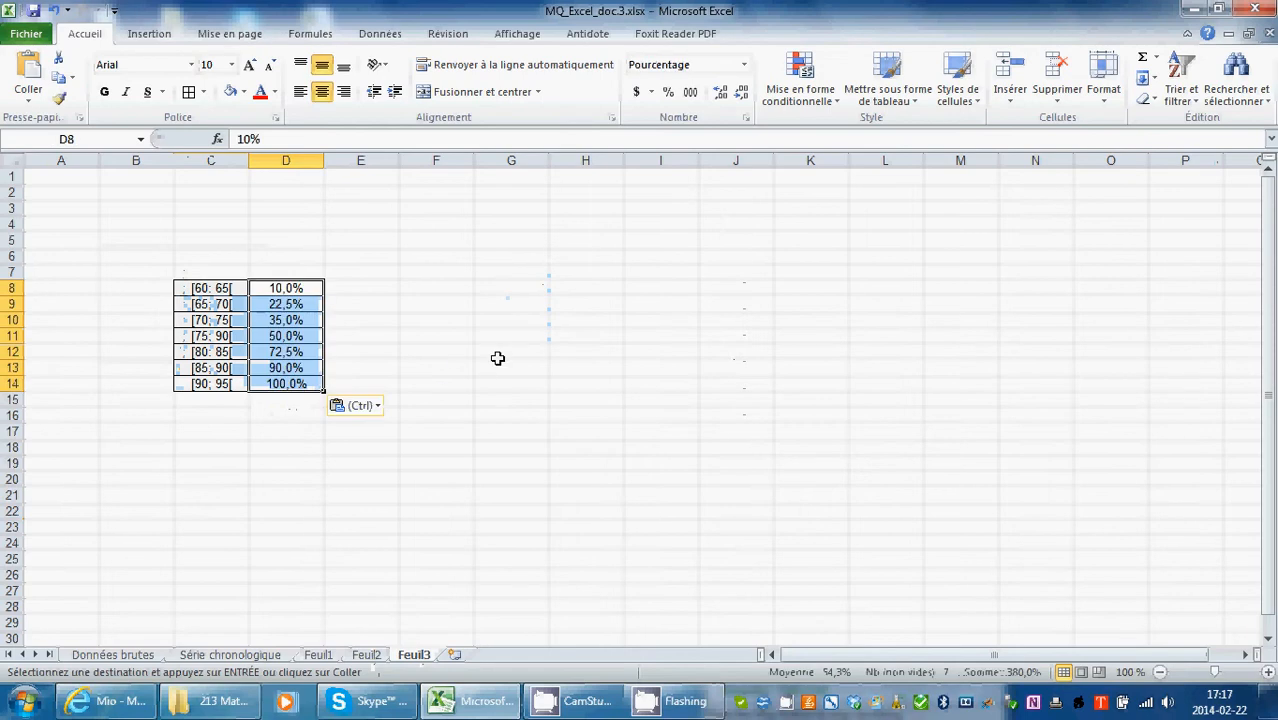
left_click(476, 386)
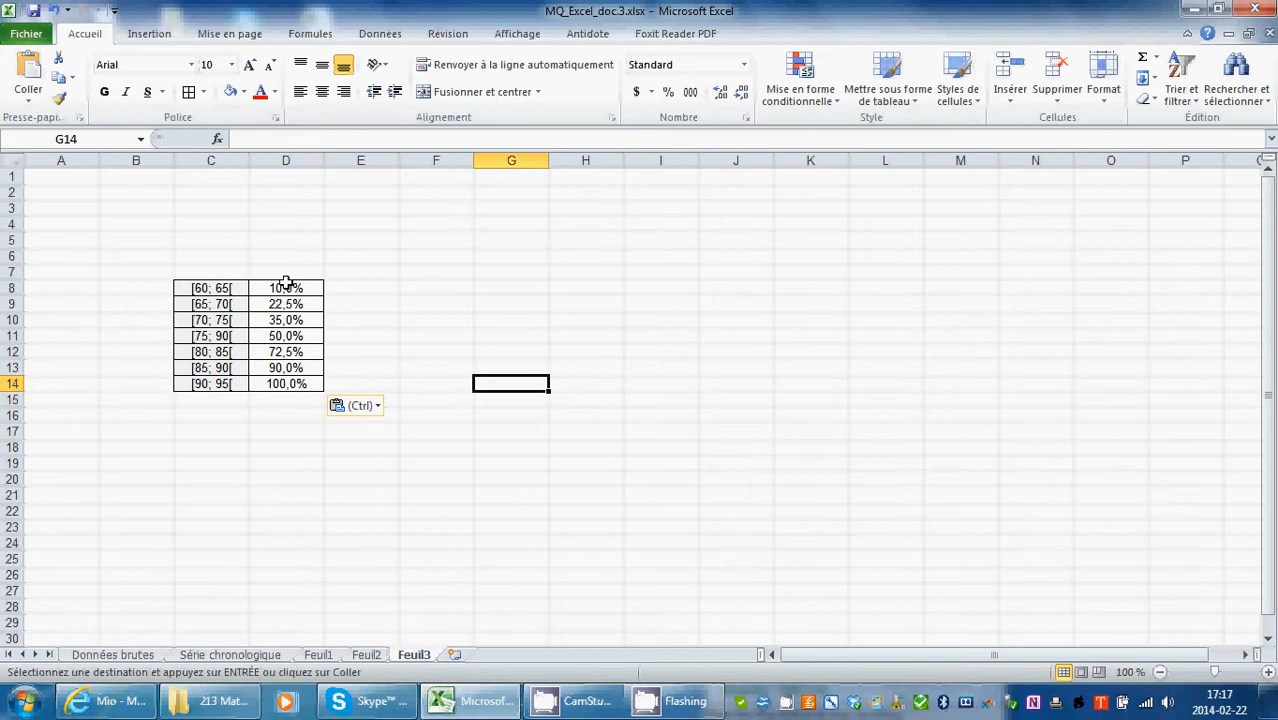
Start a second table below the copied one with 60 in C18 and 0 in D18
left_click(214, 448)
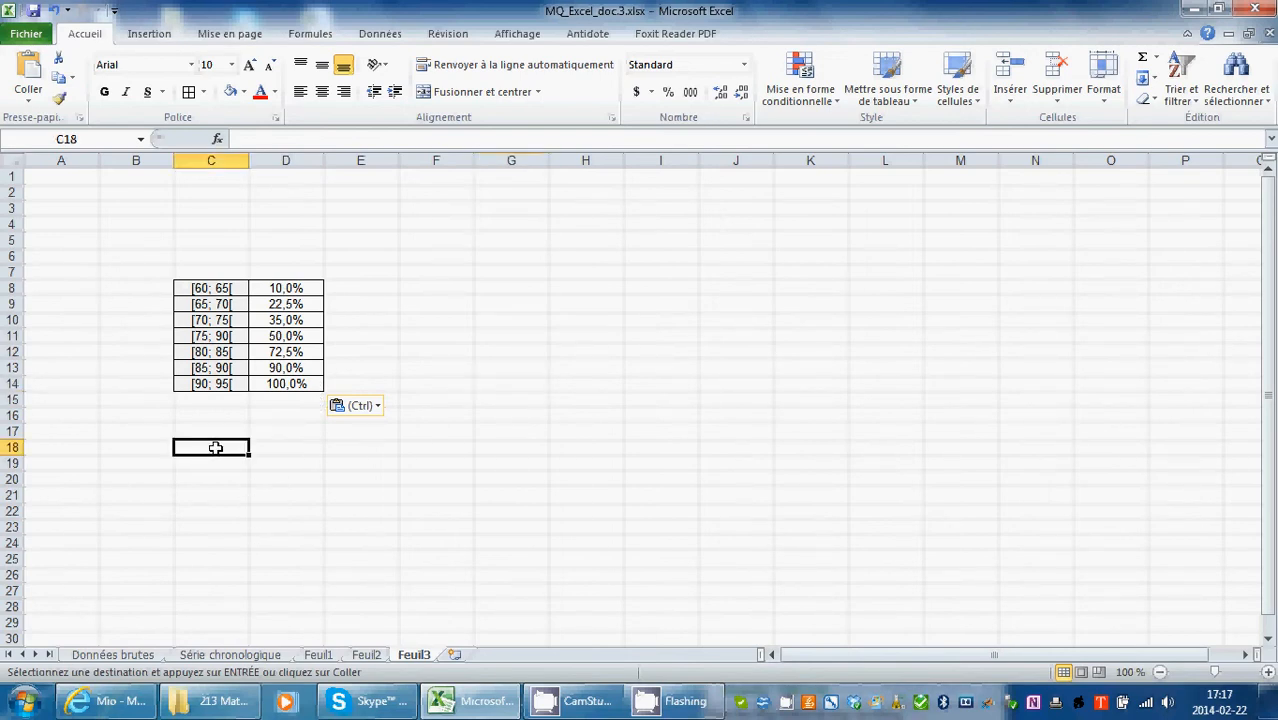
type("60")
key("Tab")
type("0")
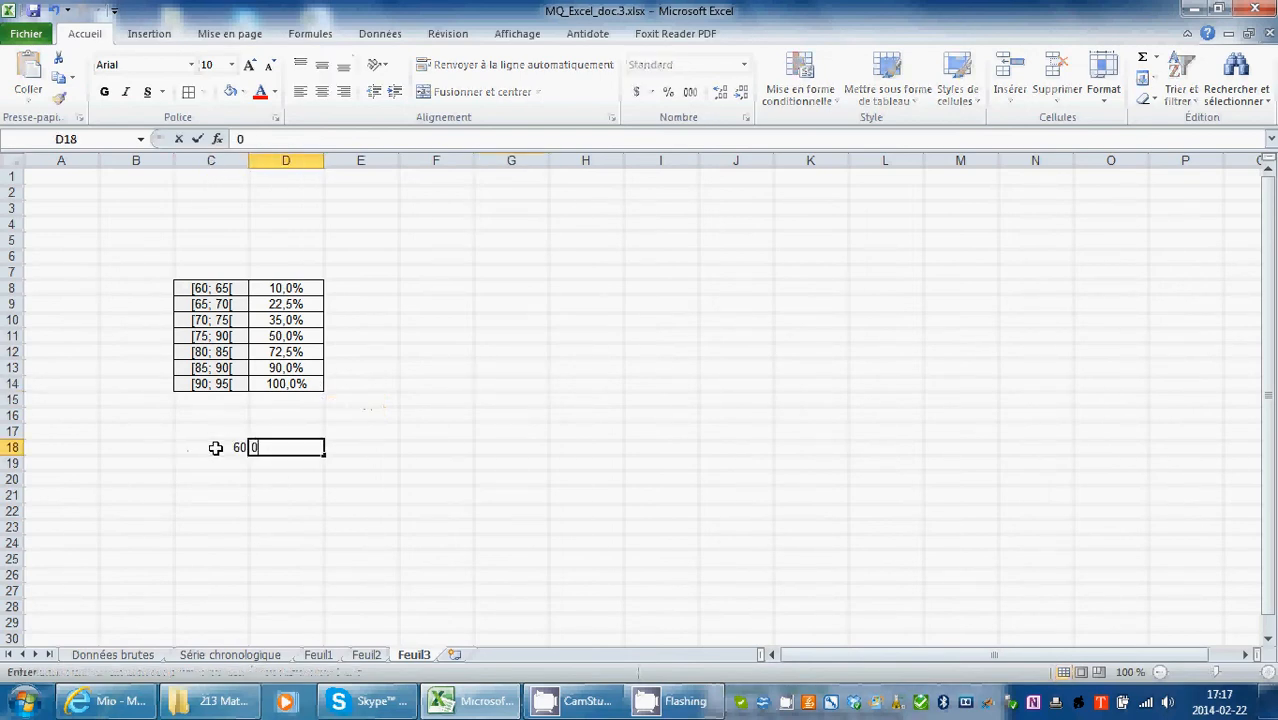
left_click(406, 447)
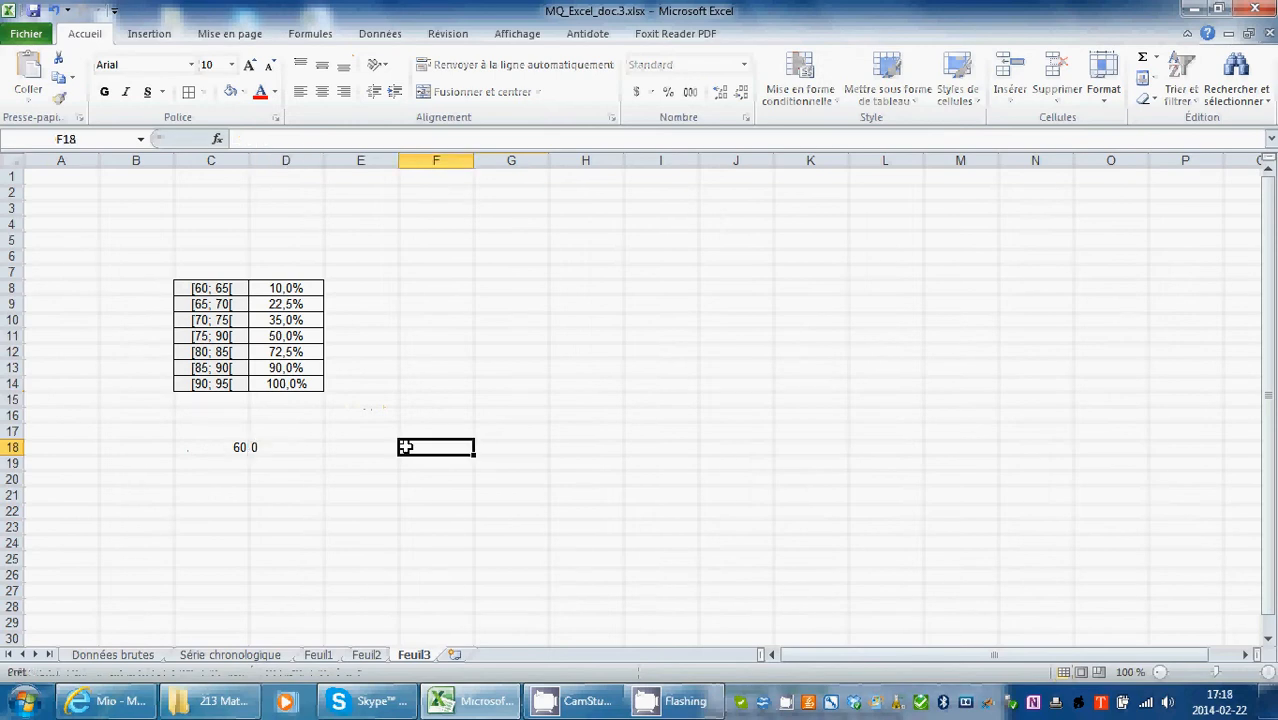
Enter the class limits 65, 70, 75 and 80 in cells C19 to C22
left_click(223, 462)
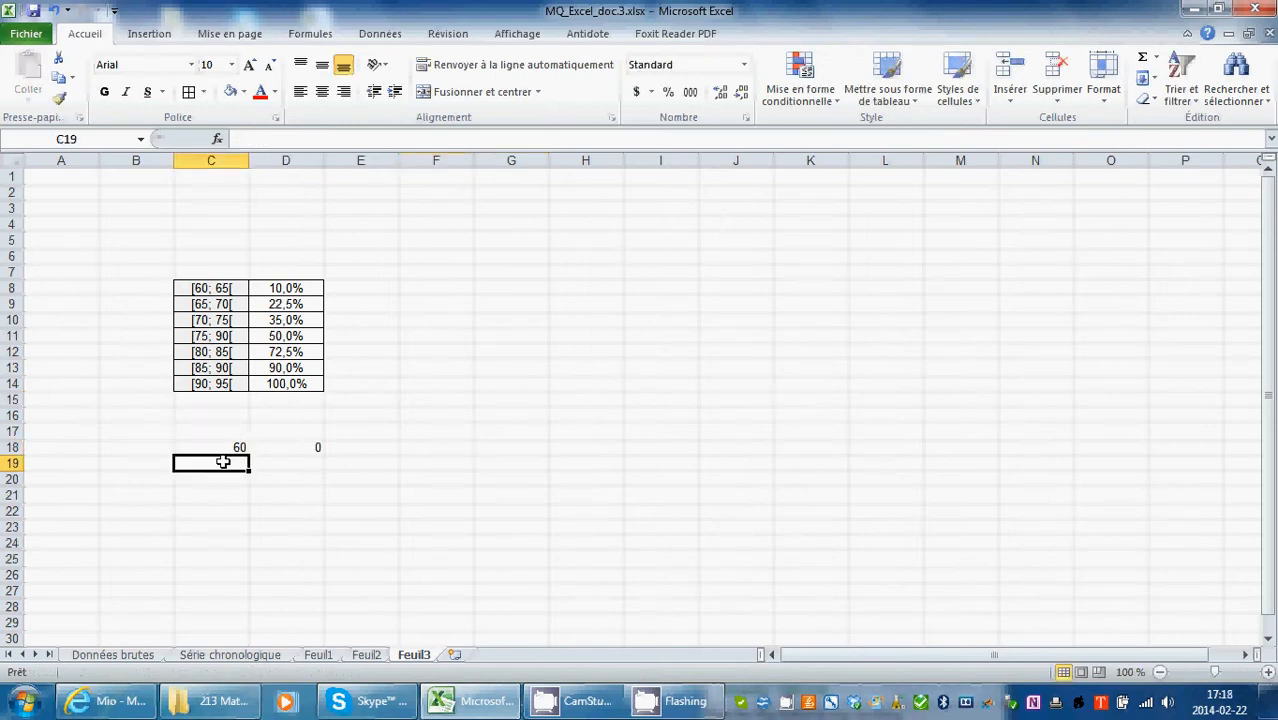
type("65")
left_click(358, 516)
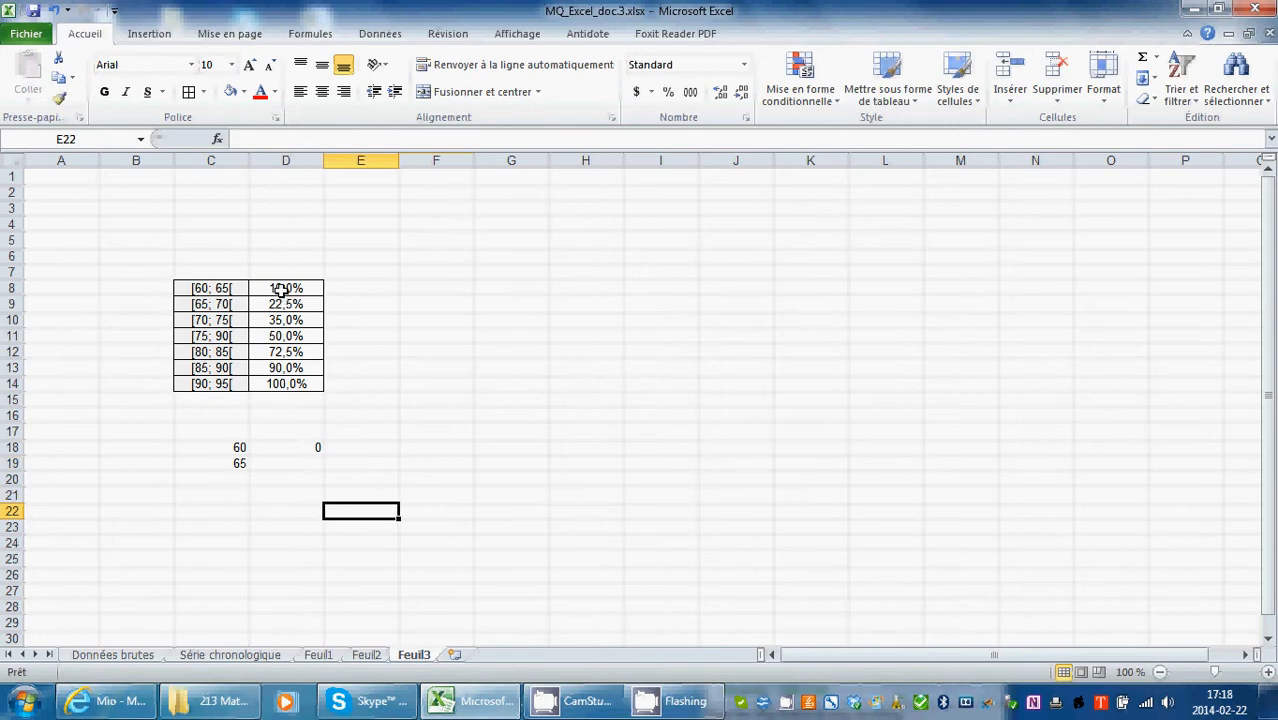
left_click(285, 289)
left_click(232, 472)
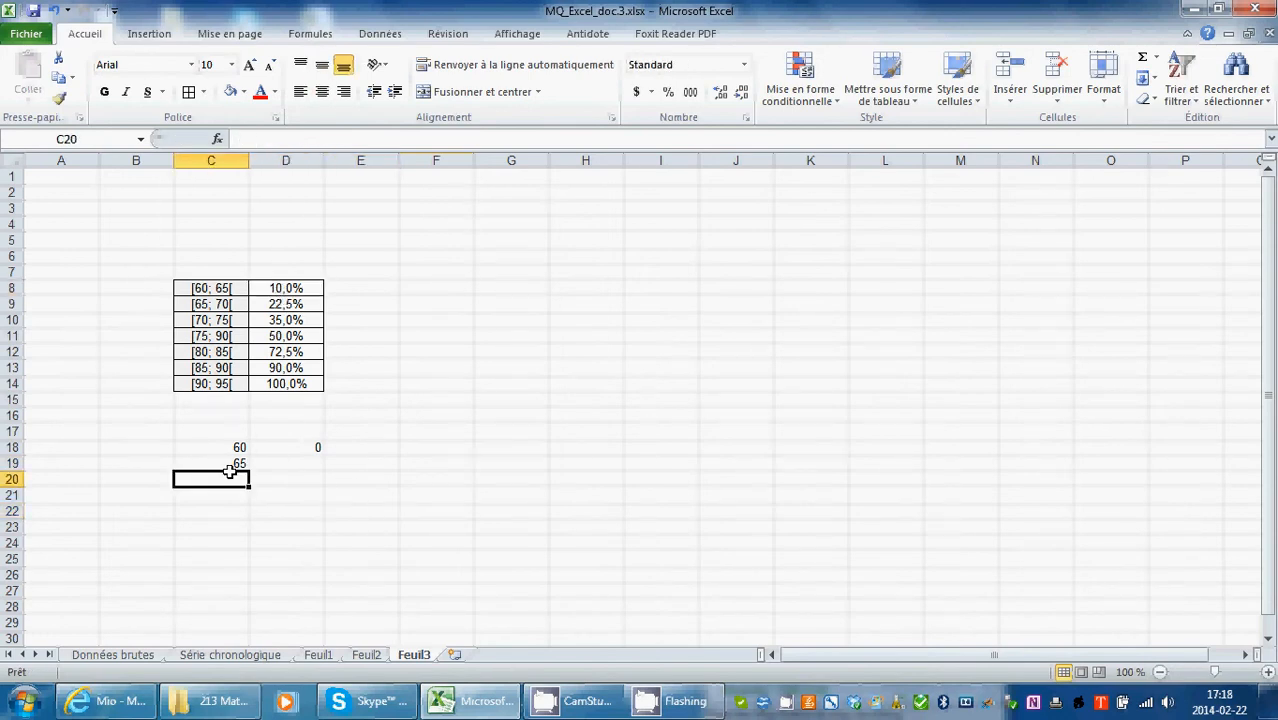
double_click(237, 476)
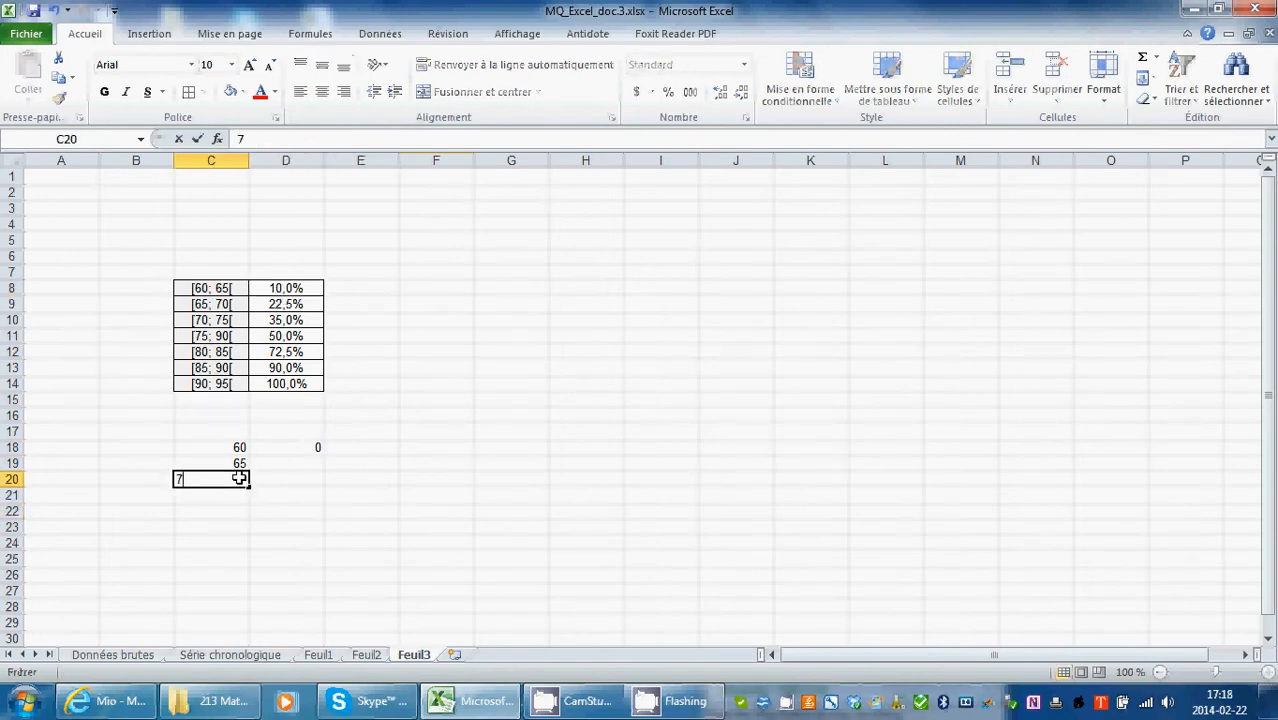
key("Return")
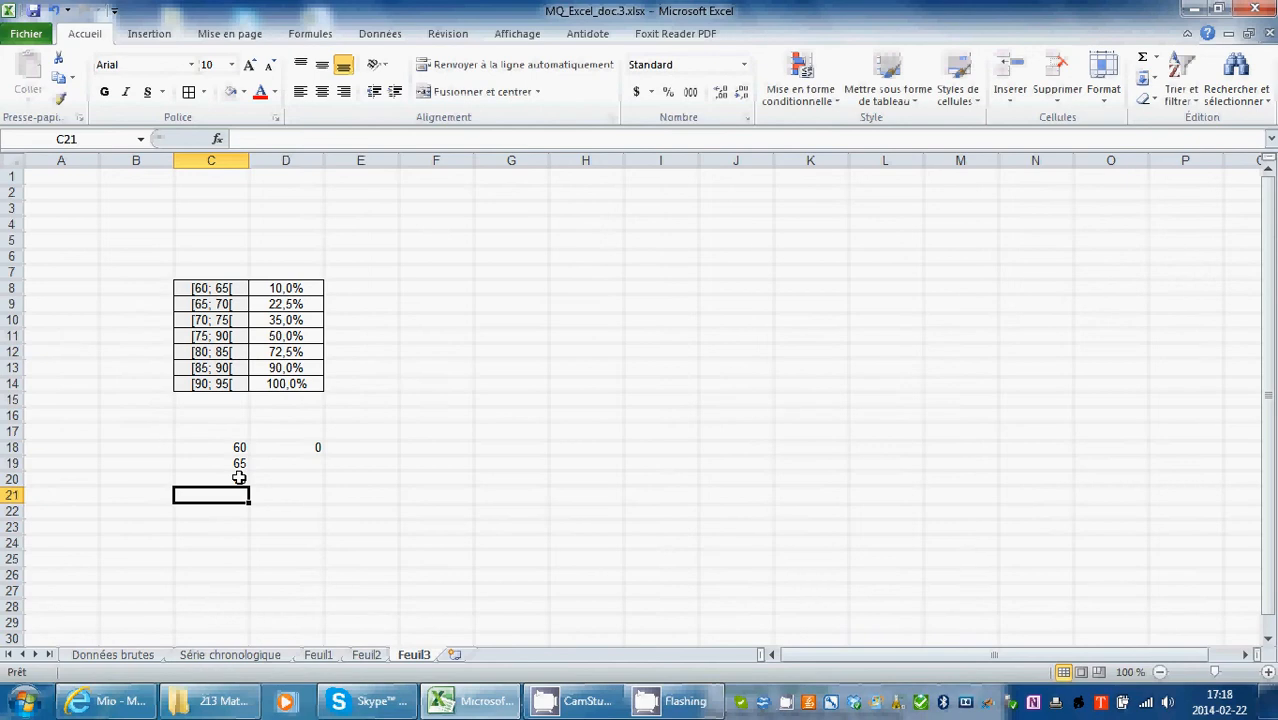
type("75")
key("Return")
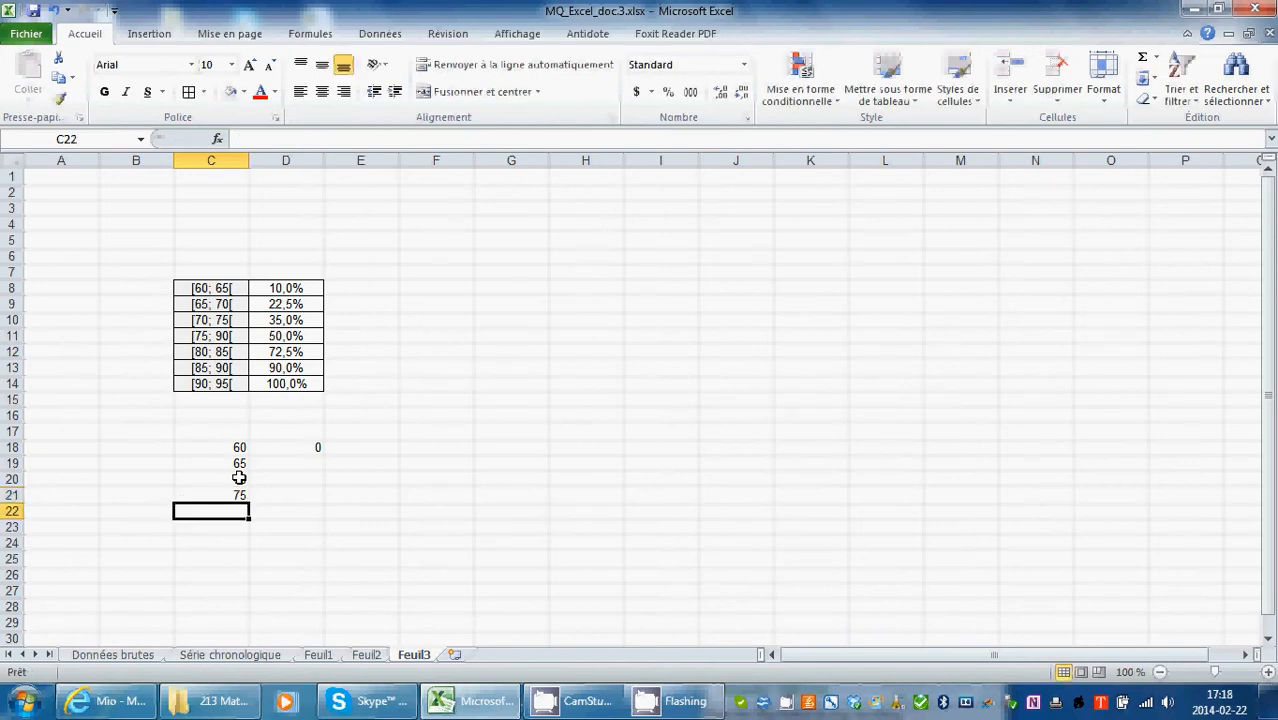
type("80")
key("Return")
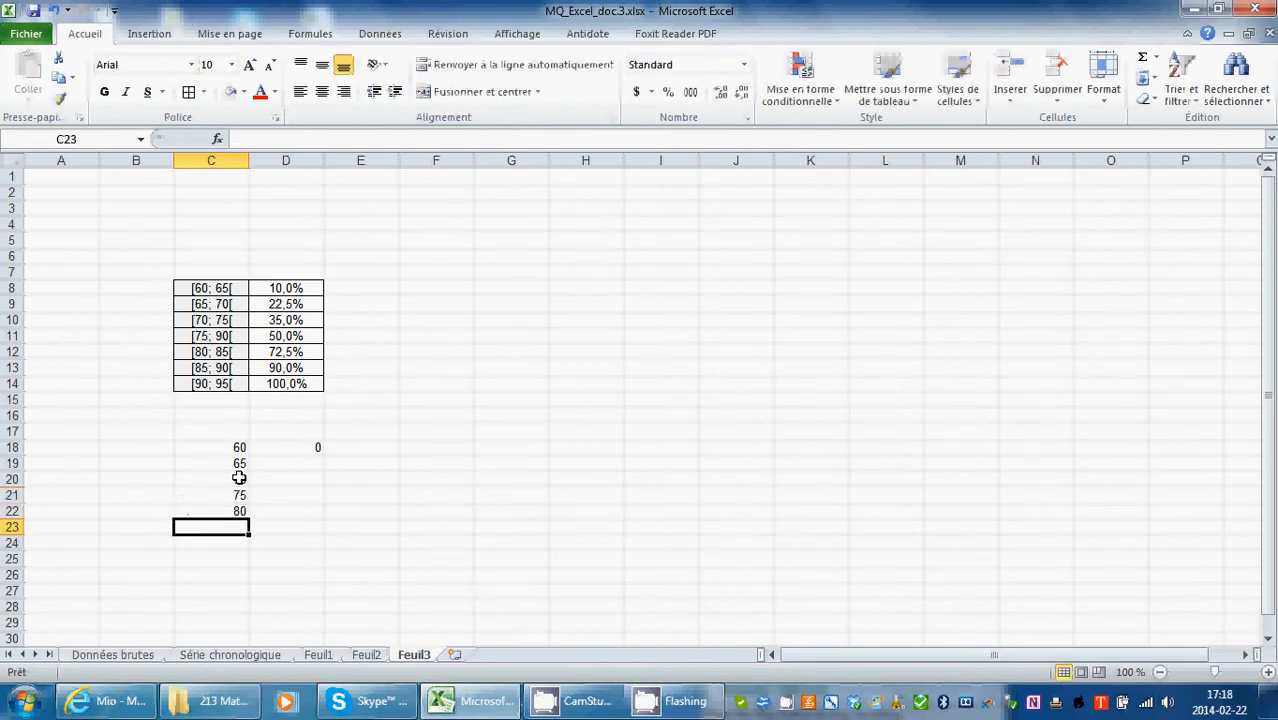
Correct the fourth class interval to [75; 80[ in C11 of Feuil3 and in B8 of Feuil2
double_click(222, 336)
key("BackSpace")
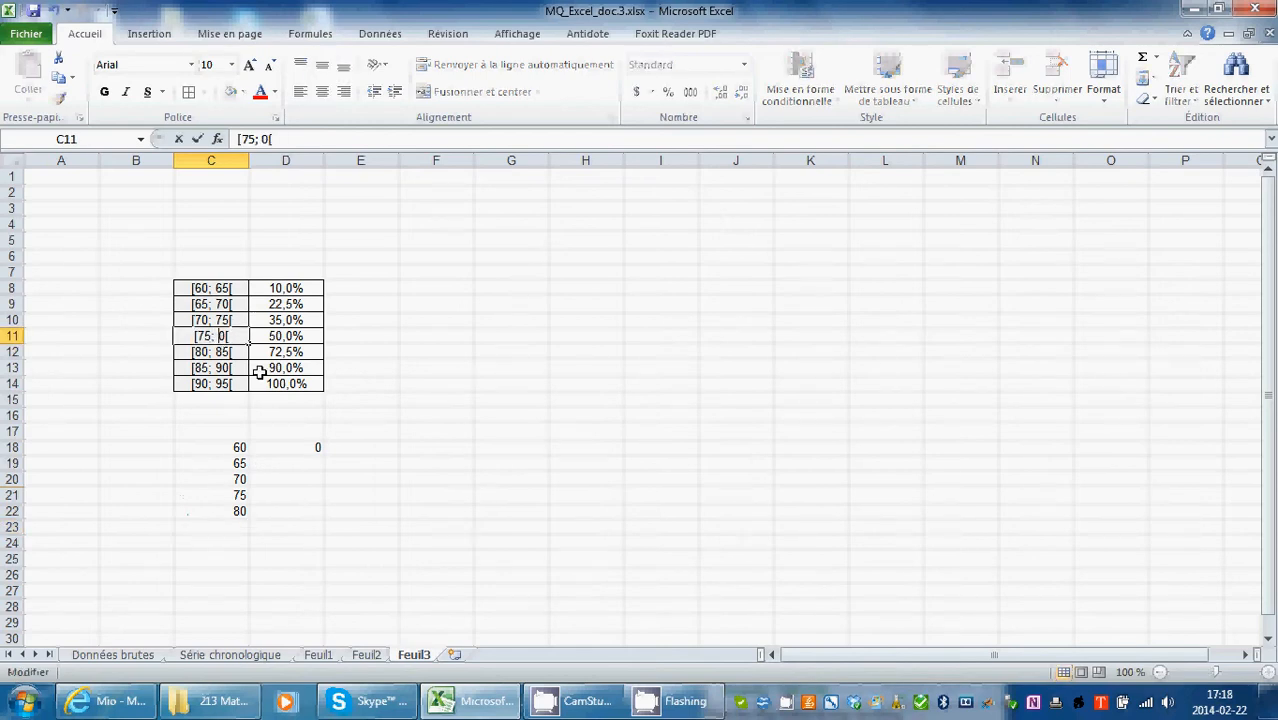
type("9")
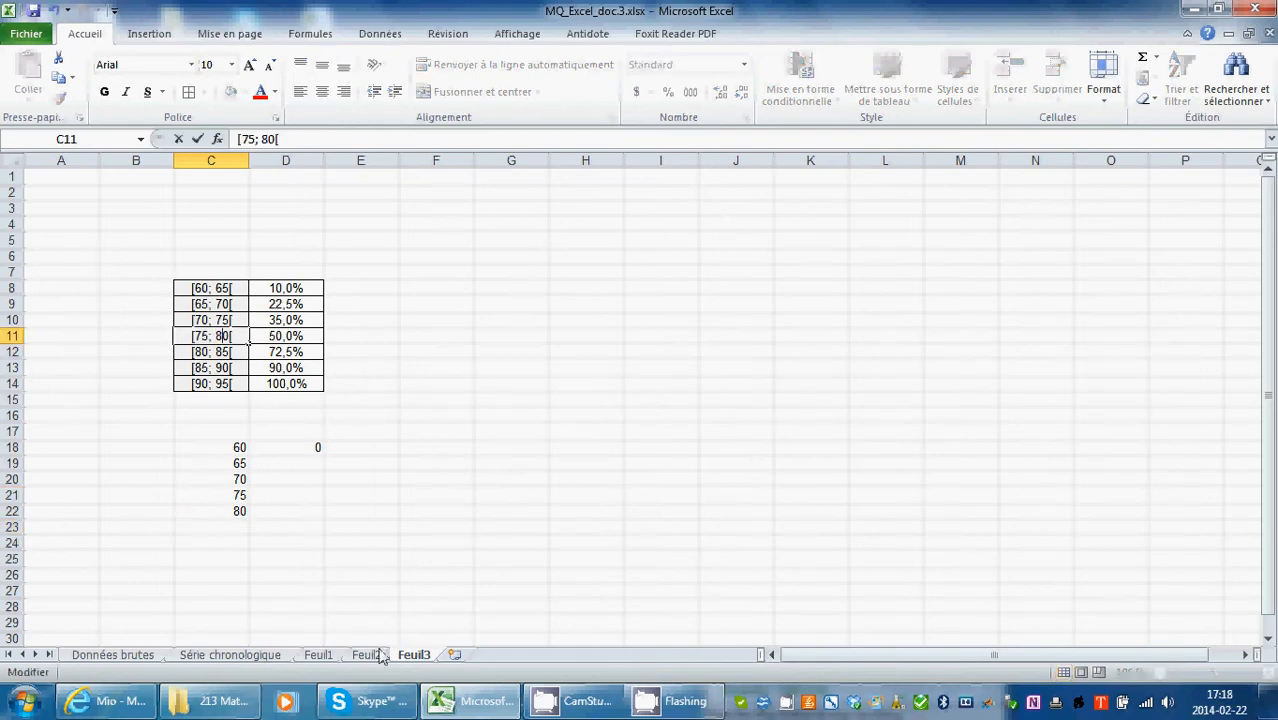
left_click(374, 654)
double_click(205, 306)
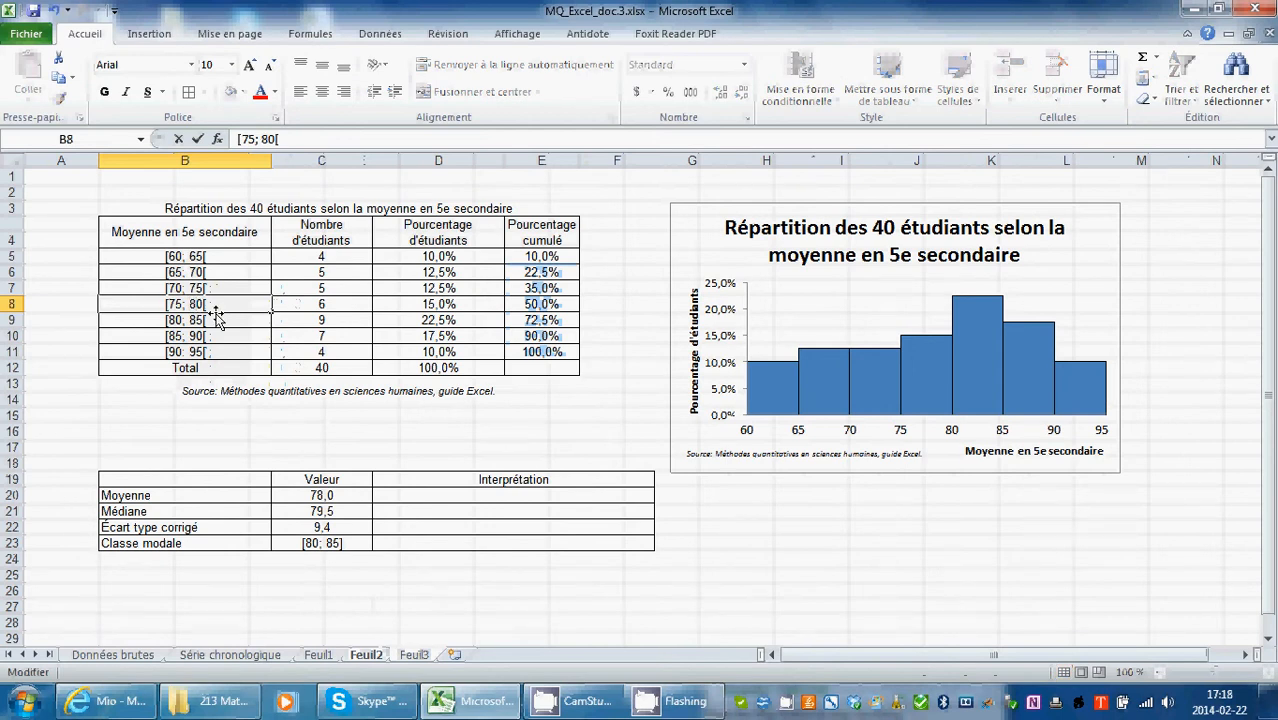
left_click(414, 650)
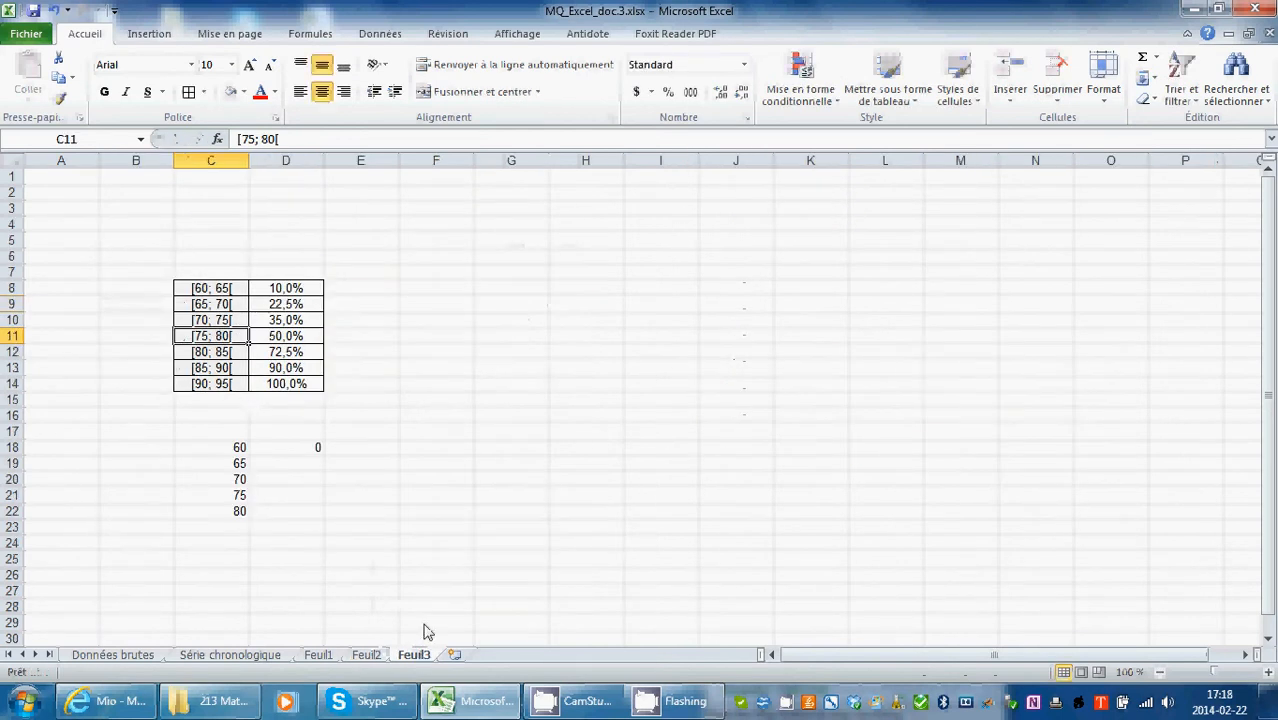
Enter the remaining class limits 85, 90 and 95 in cells C23 to C25 of Feuil3
double_click(241, 521)
double_click(235, 531)
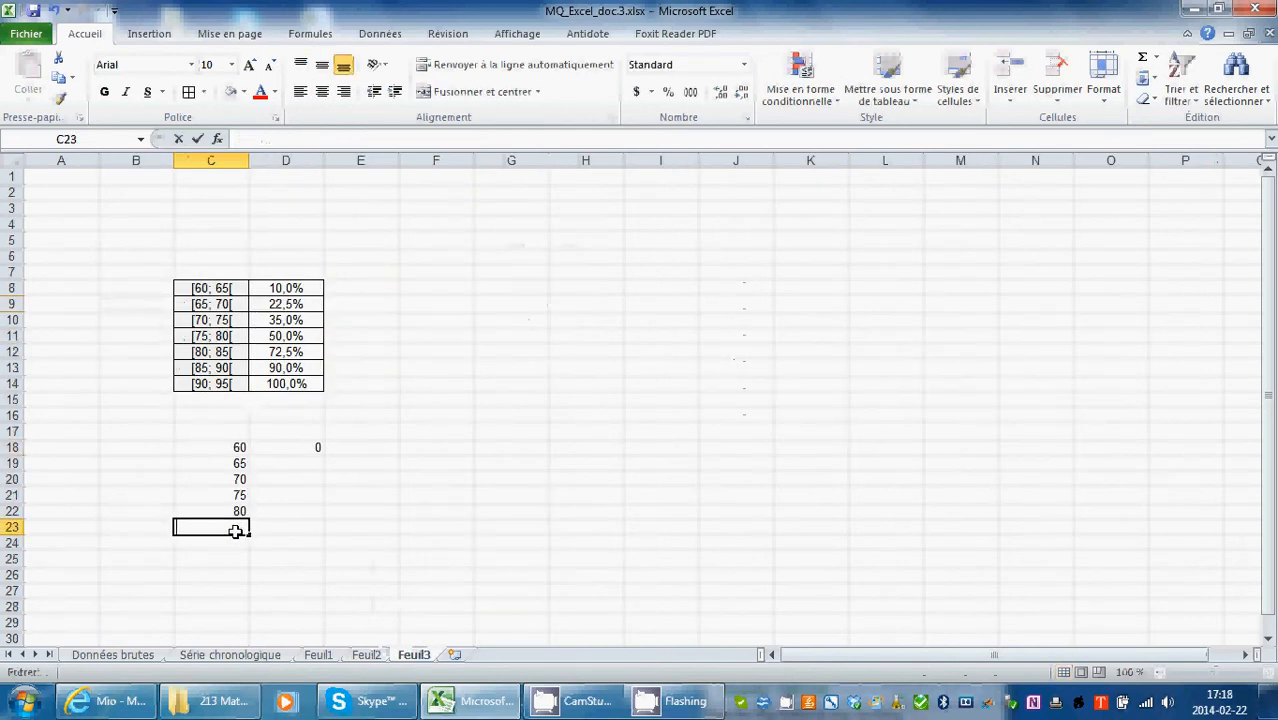
type("85")
key("Return")
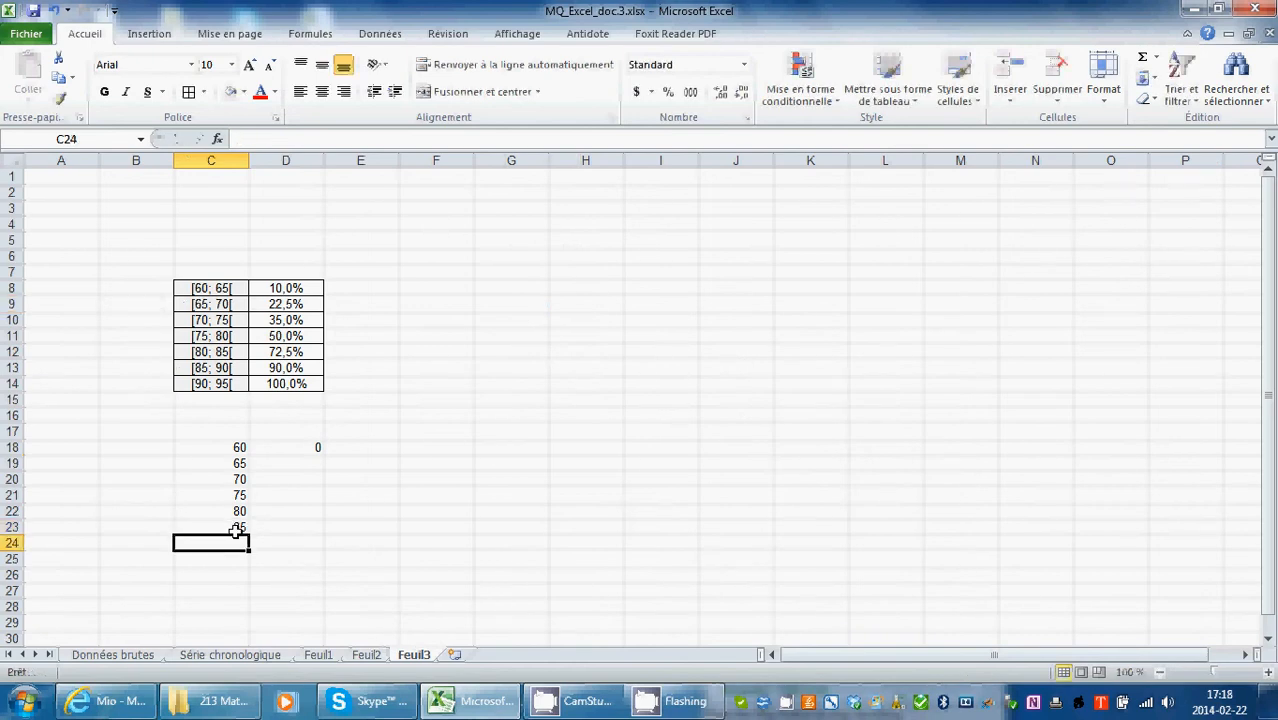
type("90")
key("Return")
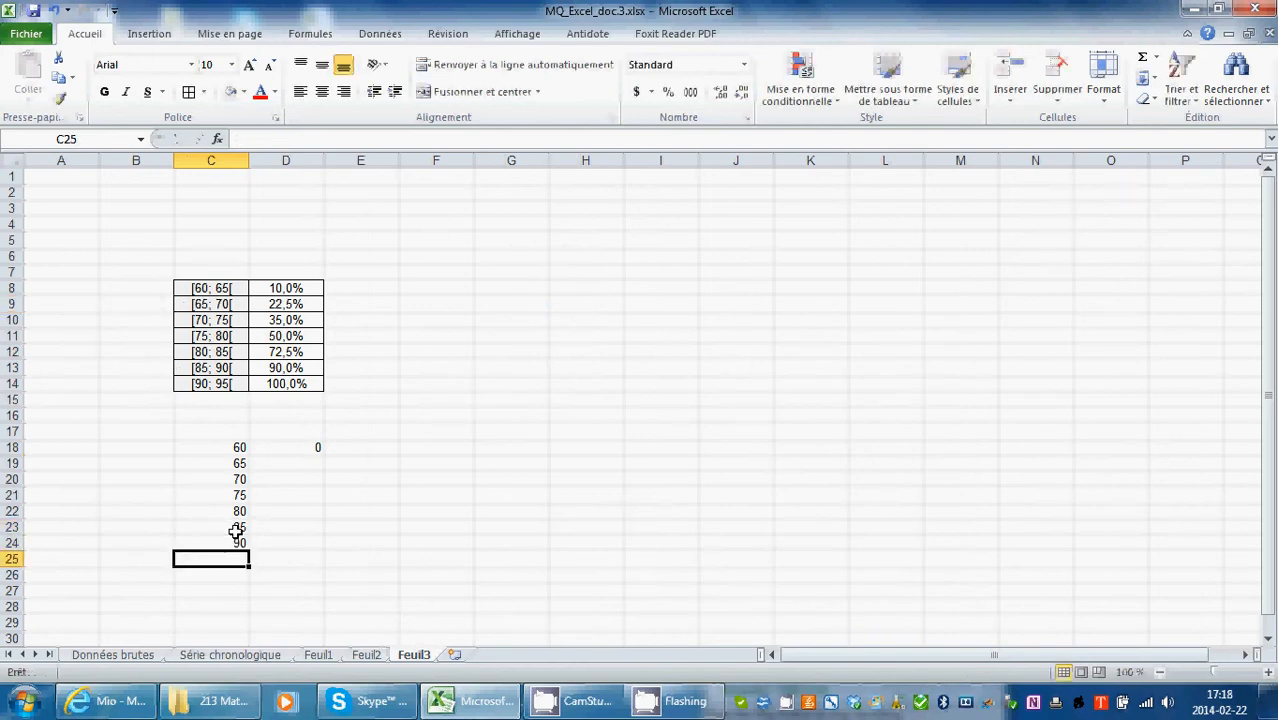
type("95")
key("Return")
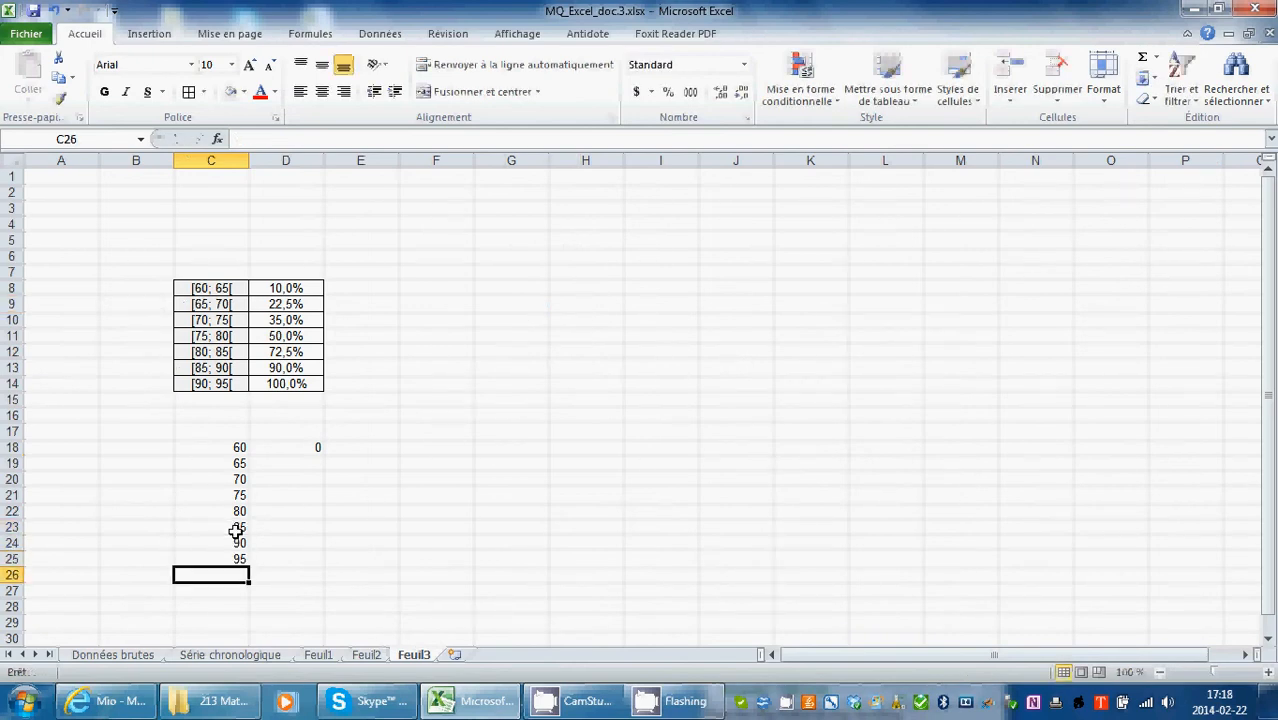
left_click(307, 468)
left_click(272, 447)
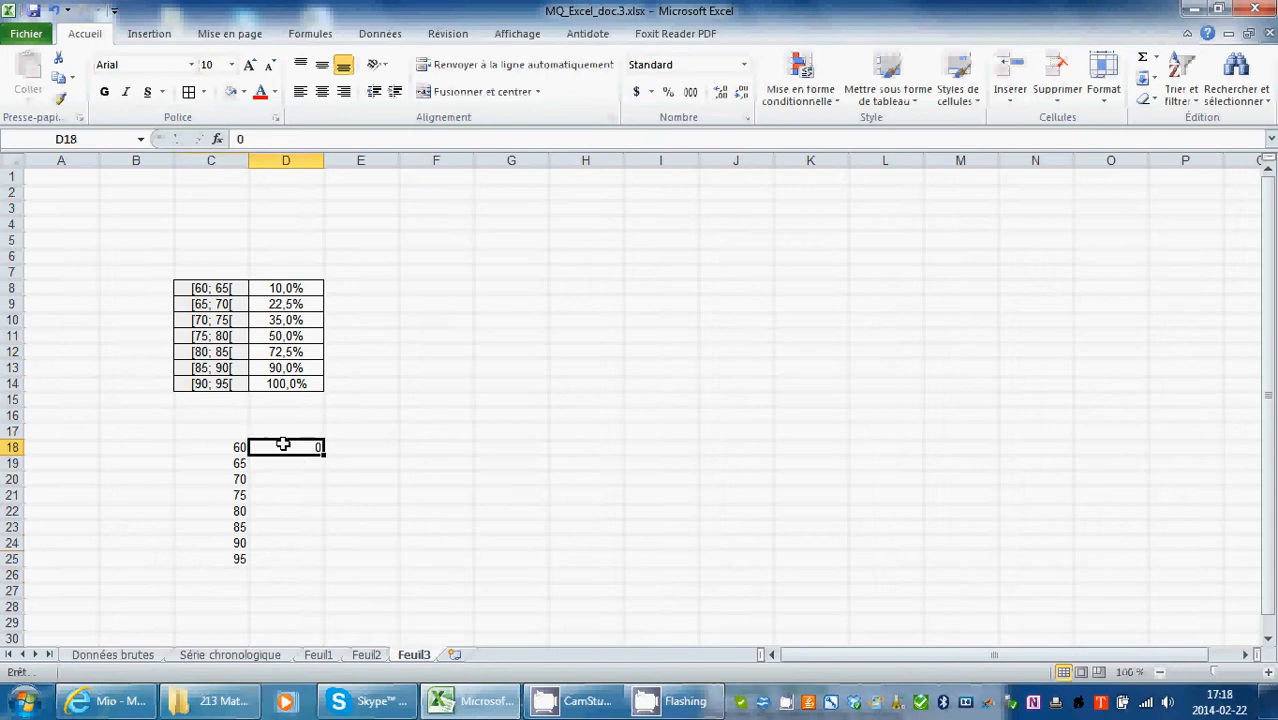
left_click(288, 460)
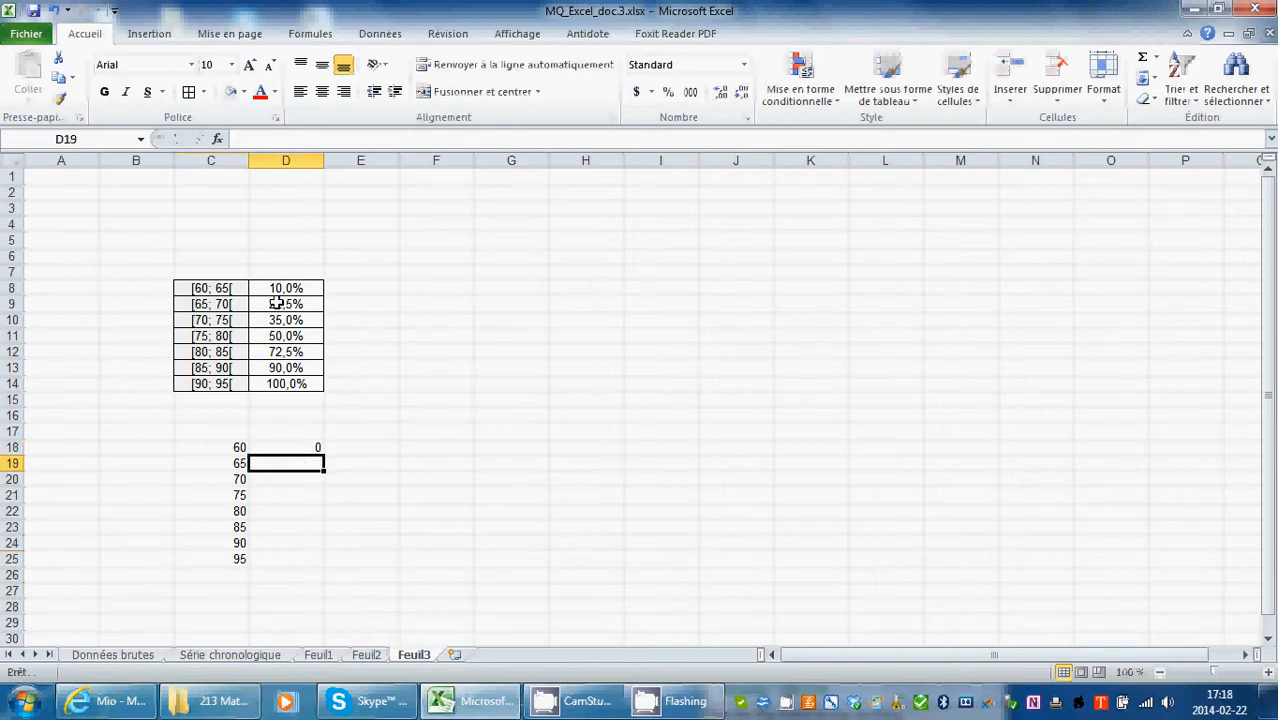
left_click(281, 288)
left_click(297, 478)
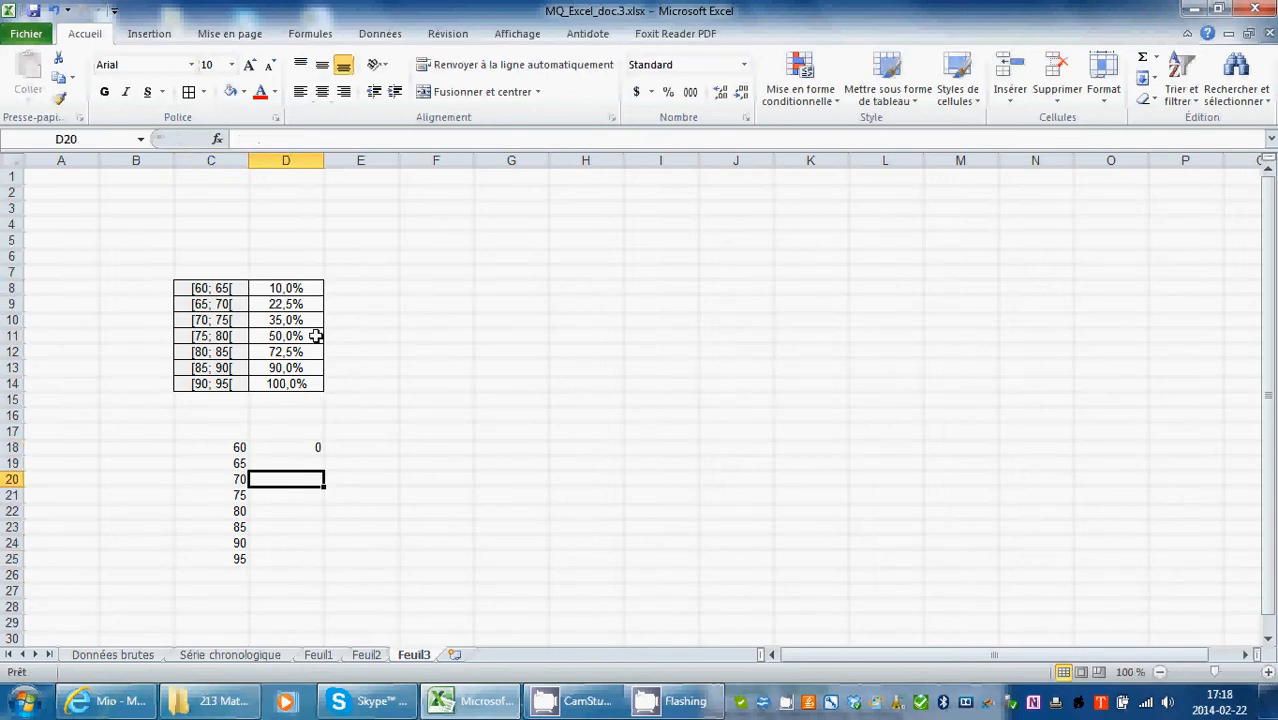
left_click(300, 310)
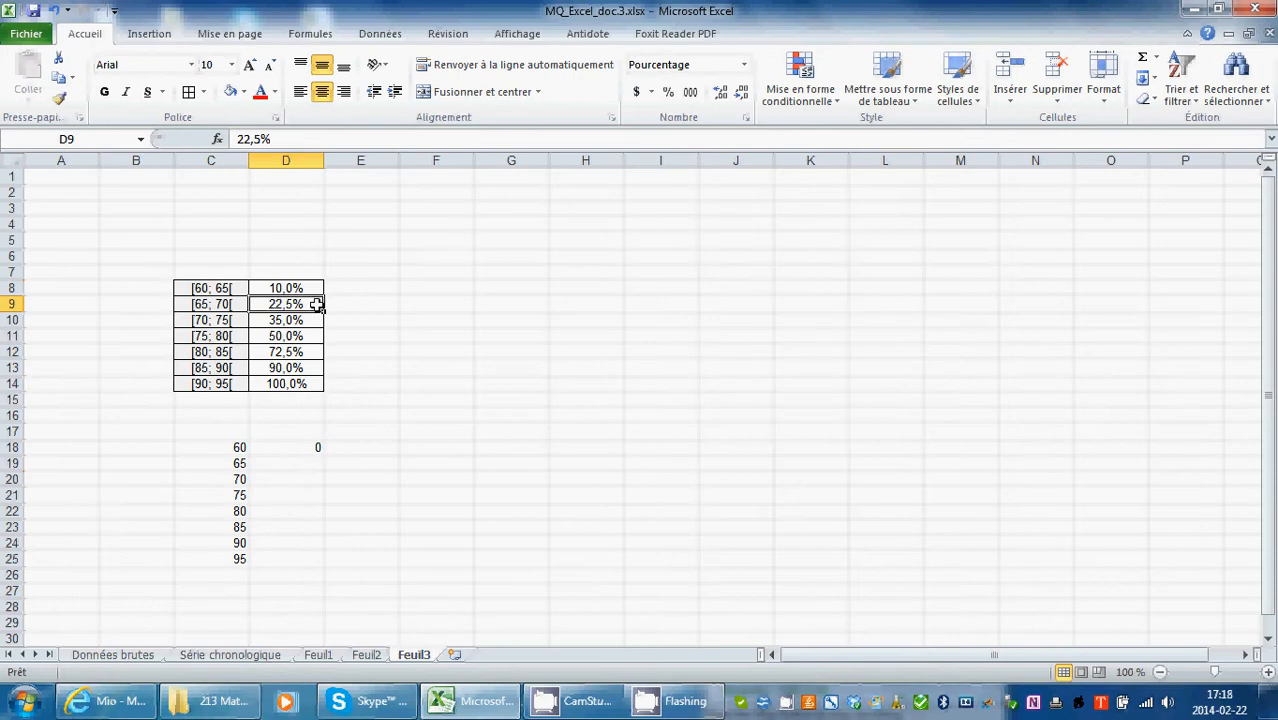
left_click(380, 460)
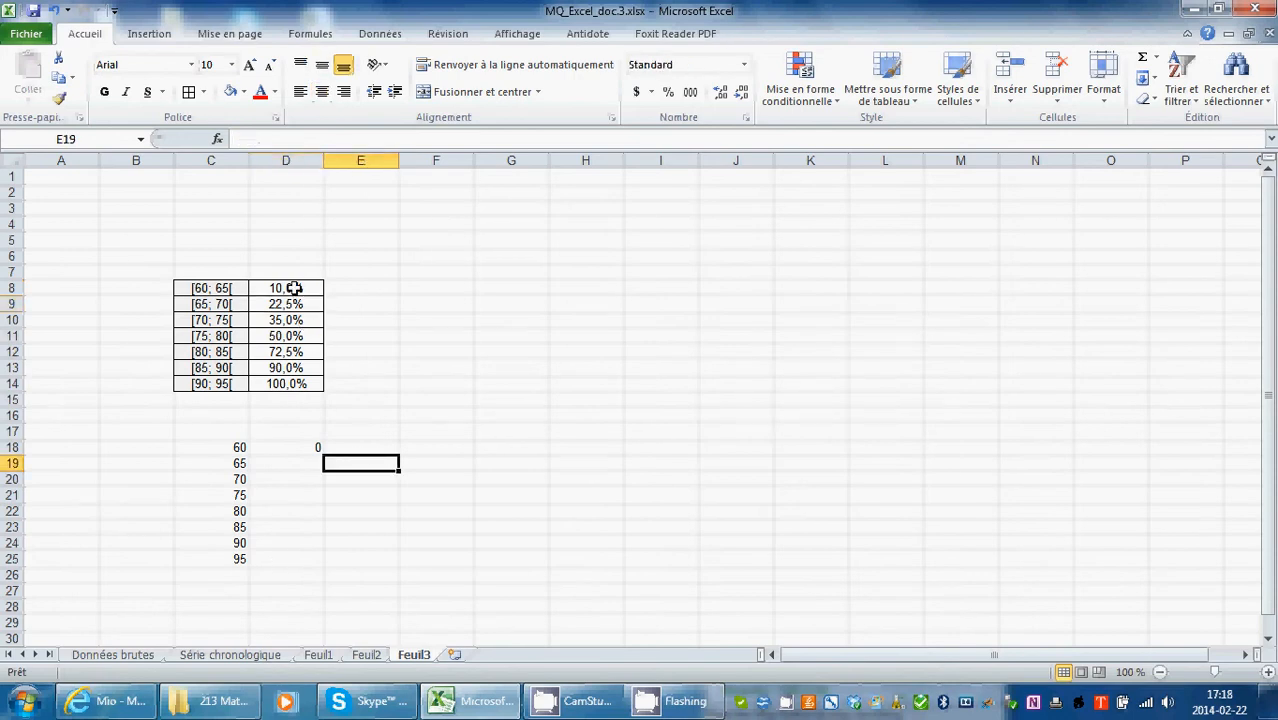
Copy the cumulative percentages in D8:D14 into D19:D25, beside the class limits 65 to 95
left_click_drag(318, 289, 288, 383)
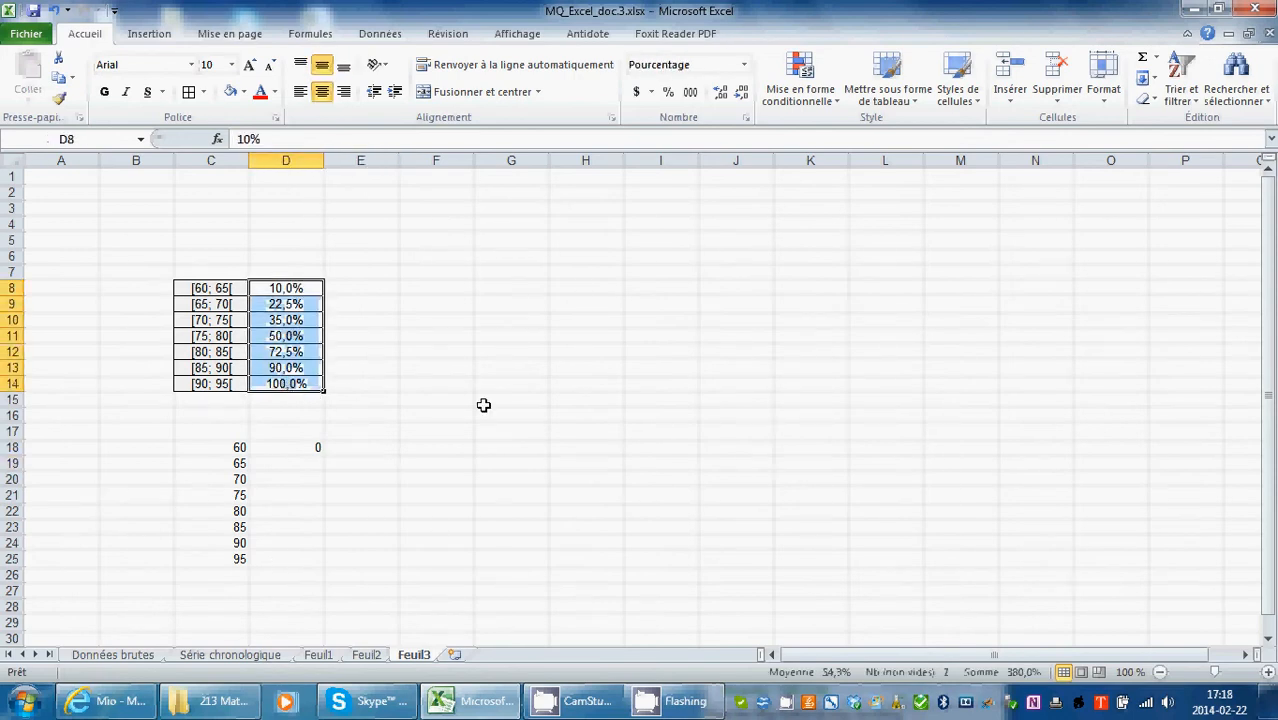
key("ctrl+c")
left_click(300, 463)
key("ctrl+v")
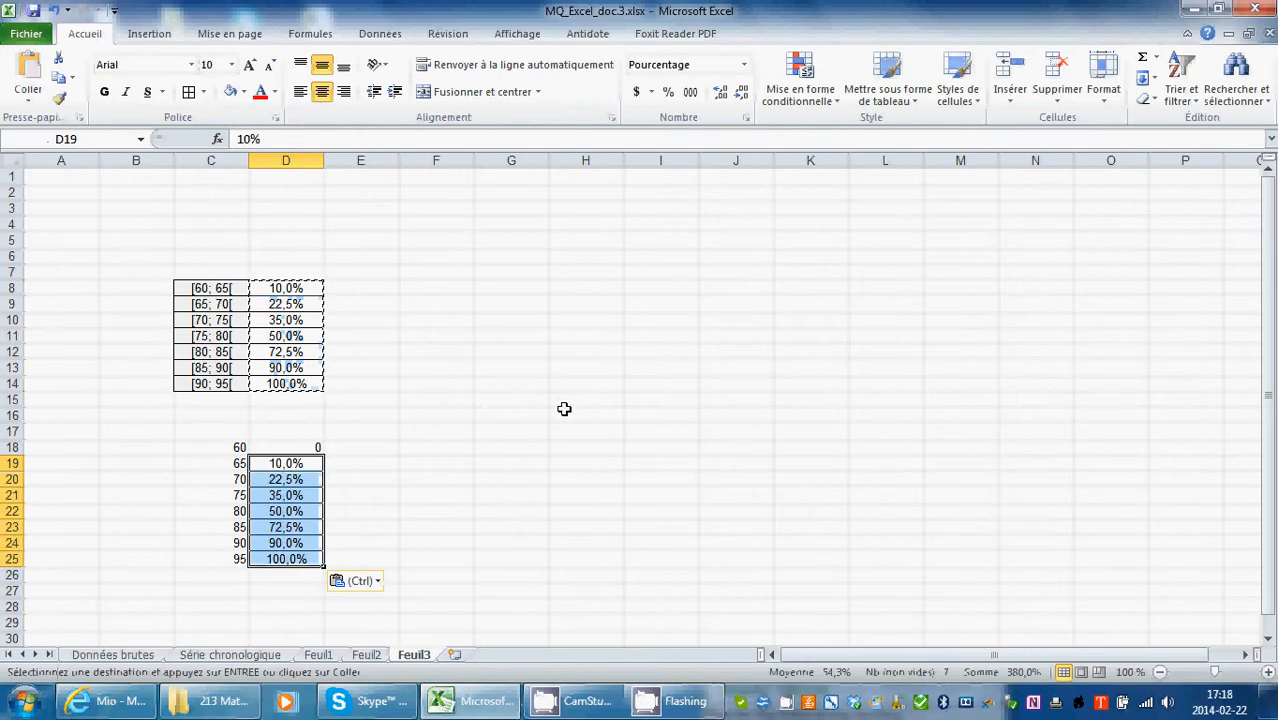
Format the 0 in D18 of Feuil3 as a centred percentage with one decimal place
left_click(466, 477)
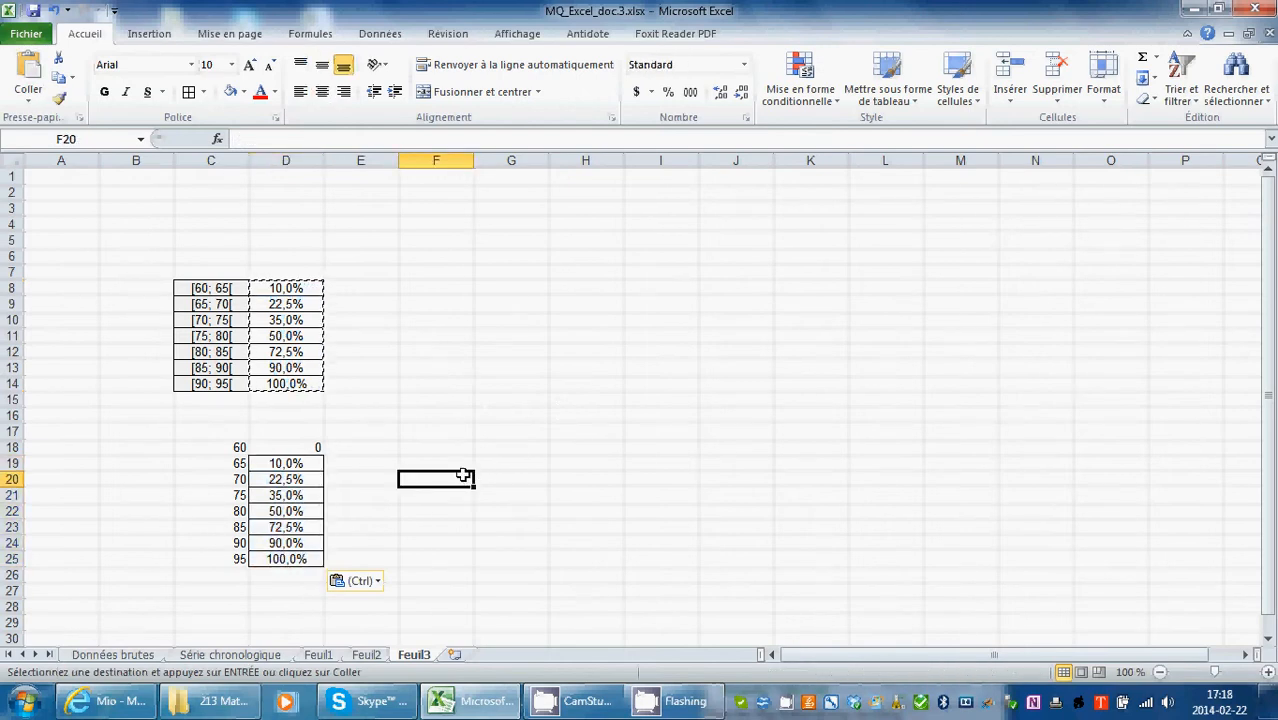
left_click(297, 447)
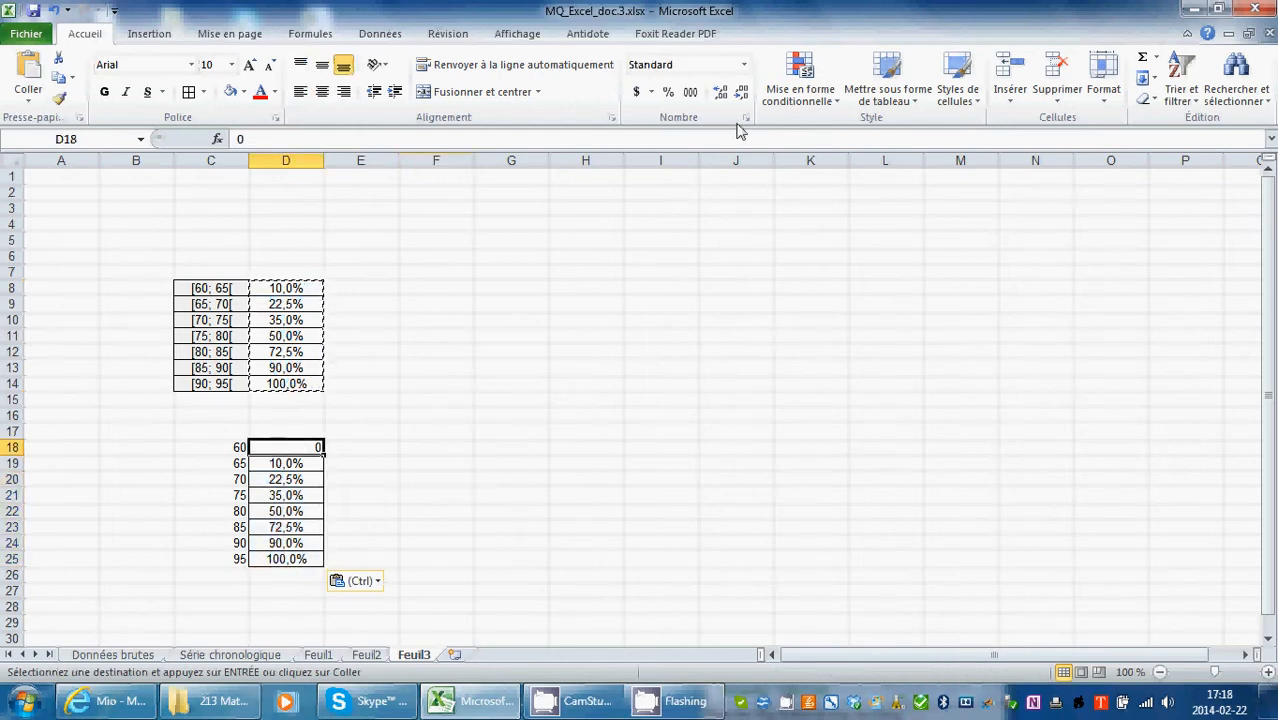
left_click(668, 91)
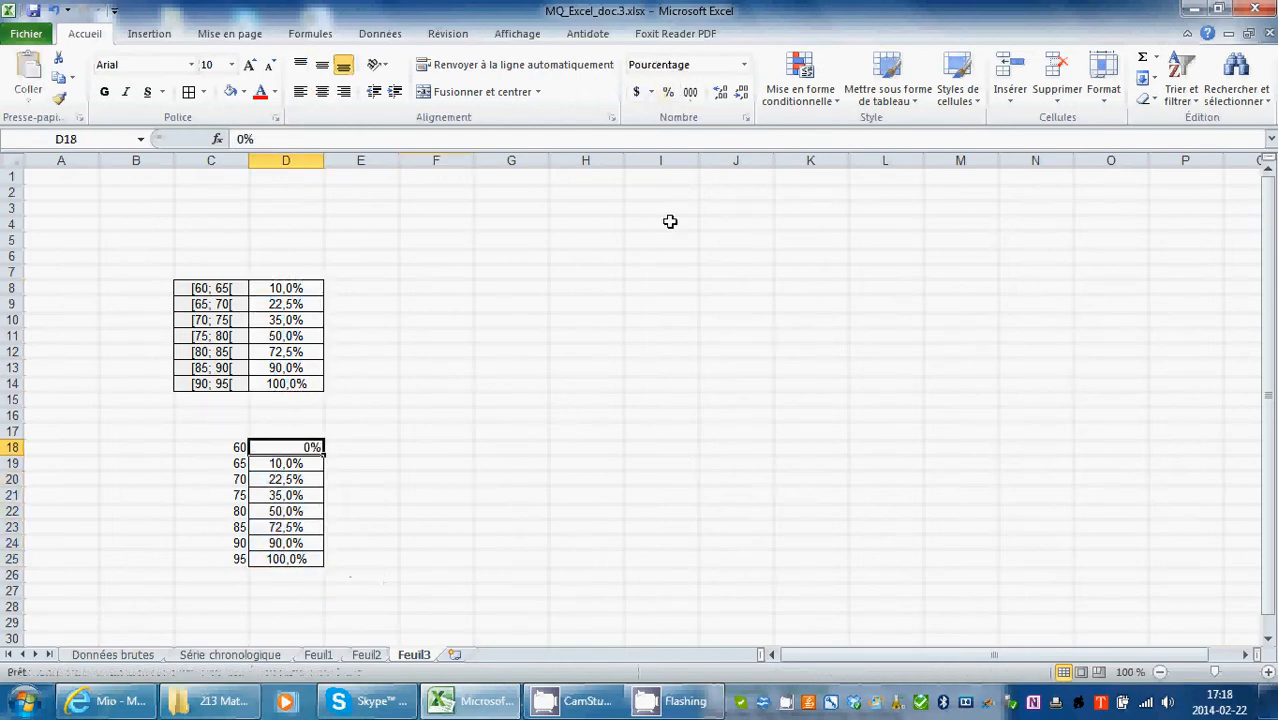
left_click(722, 92)
left_click(322, 91)
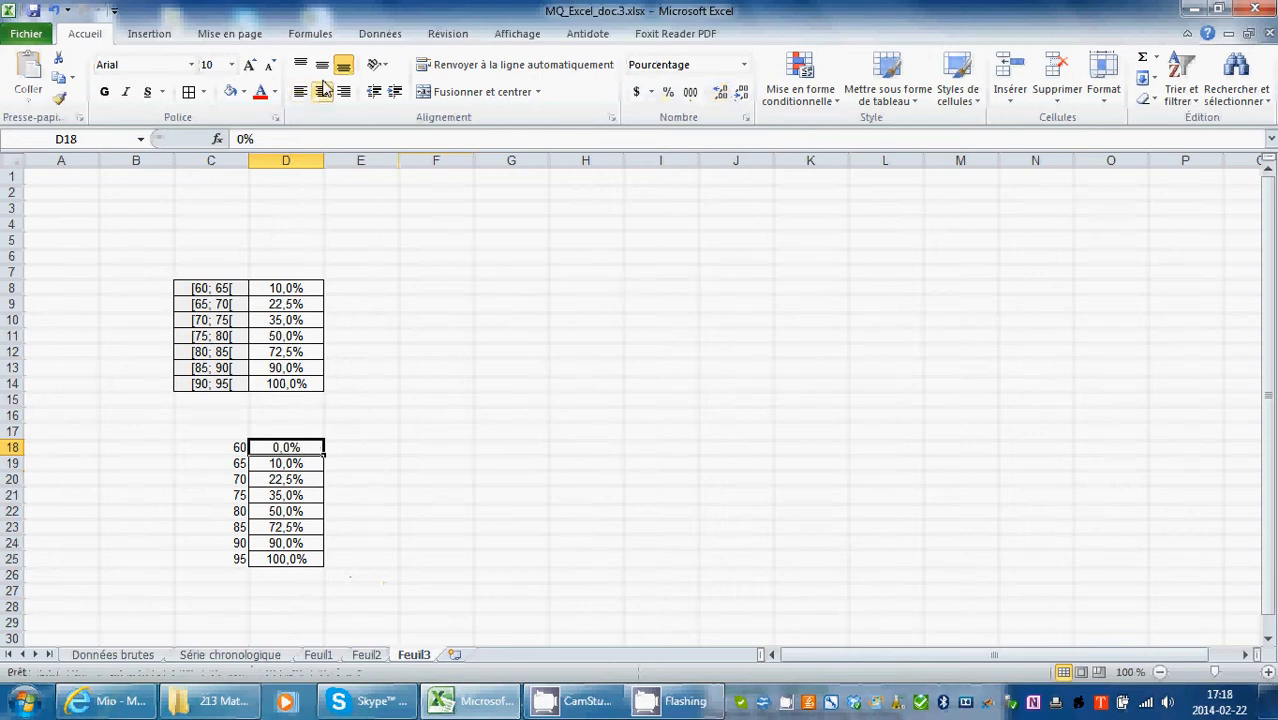
left_click(560, 496)
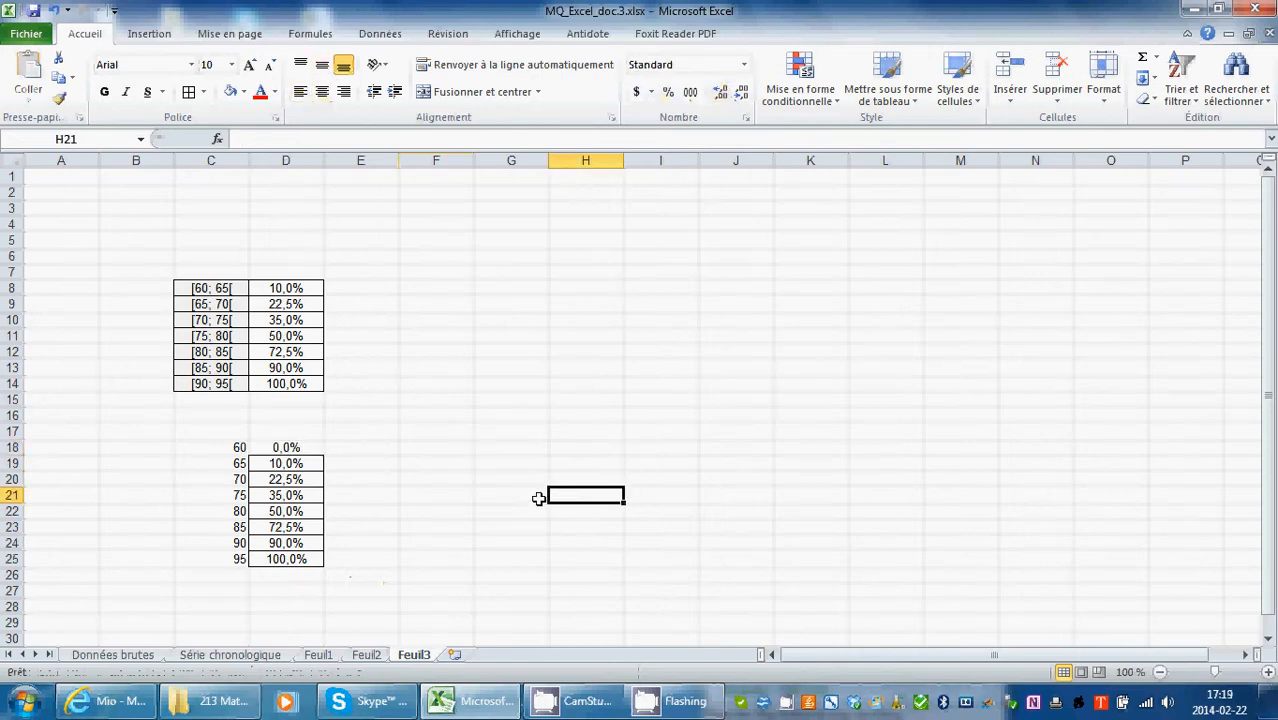
Add borders to all cells of the class limits and cumulative percentages table, C18:D25
left_click(296, 446)
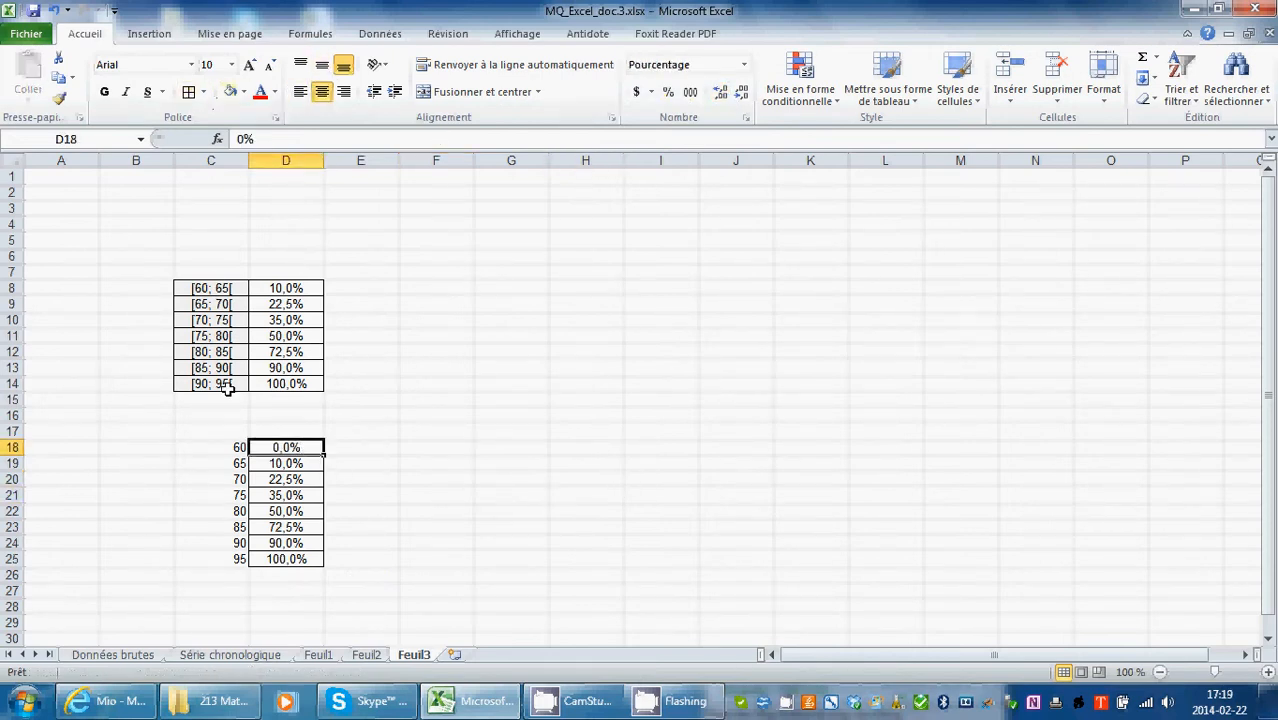
left_click_drag(240, 447, 300, 560)
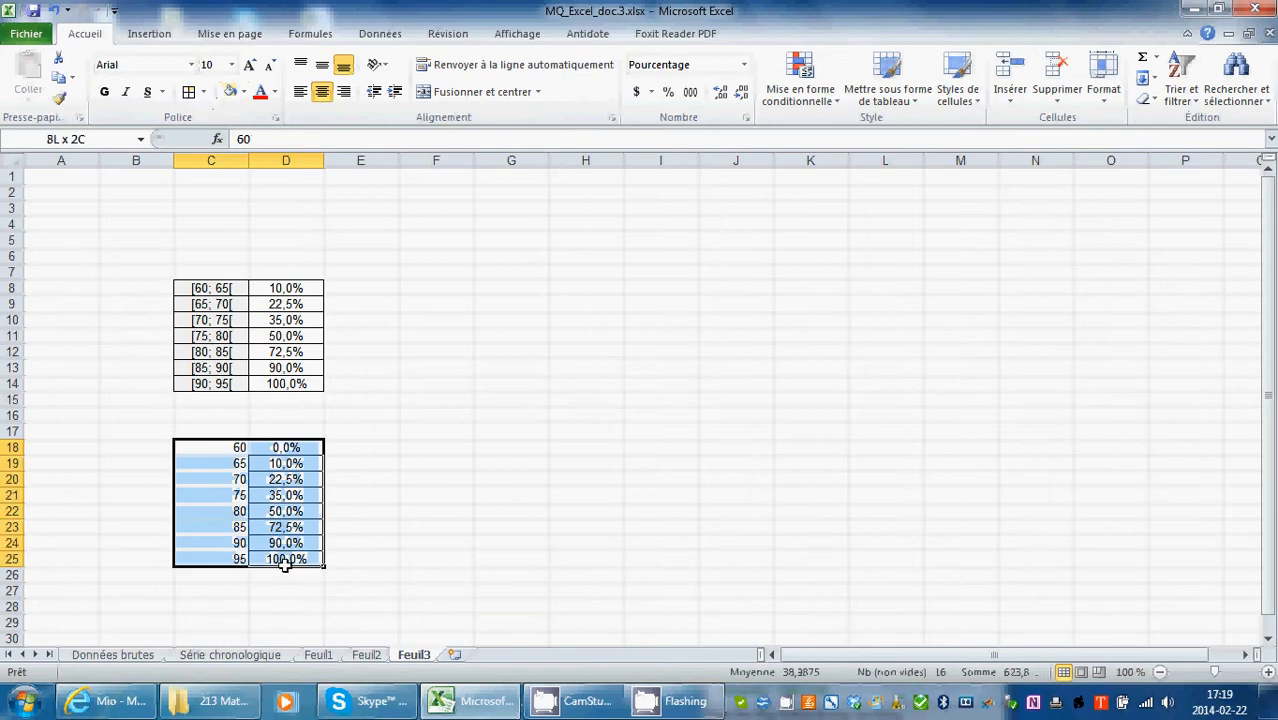
left_click(188, 92)
left_click(516, 444)
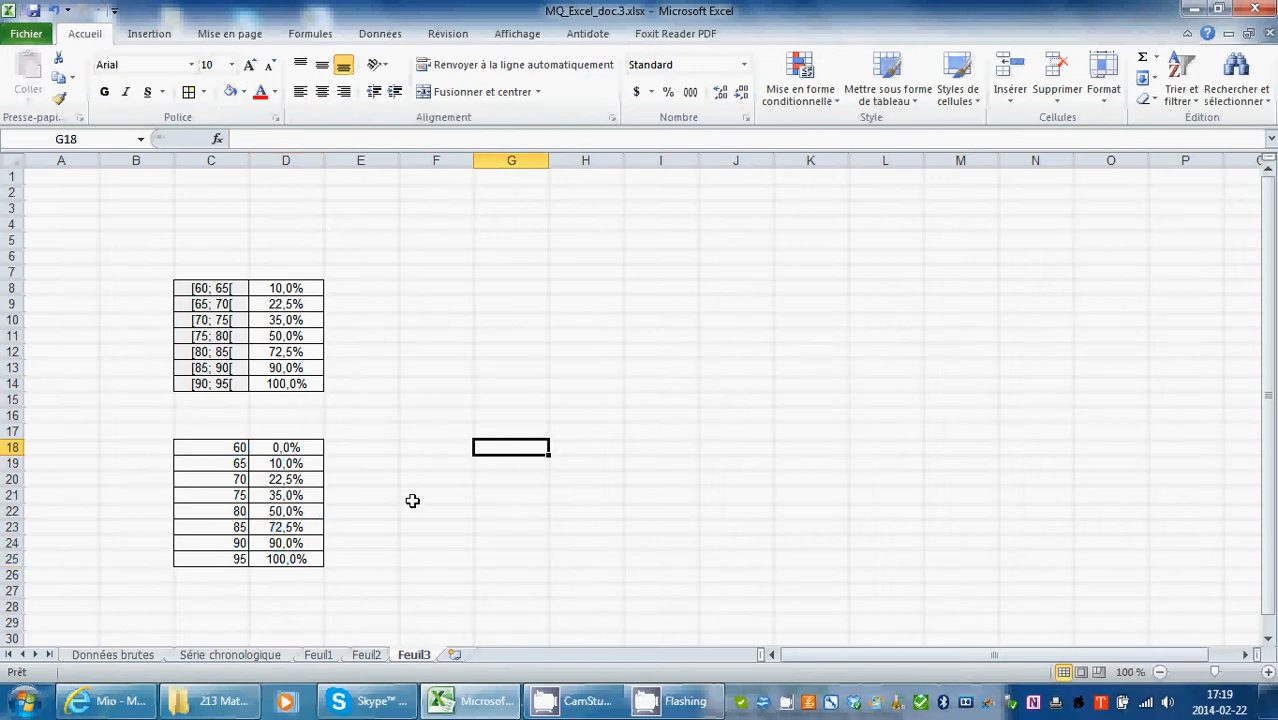
Insert an empty scatter chart with markers only on Feuil2, starting from the empty cell B26
left_click(366, 655)
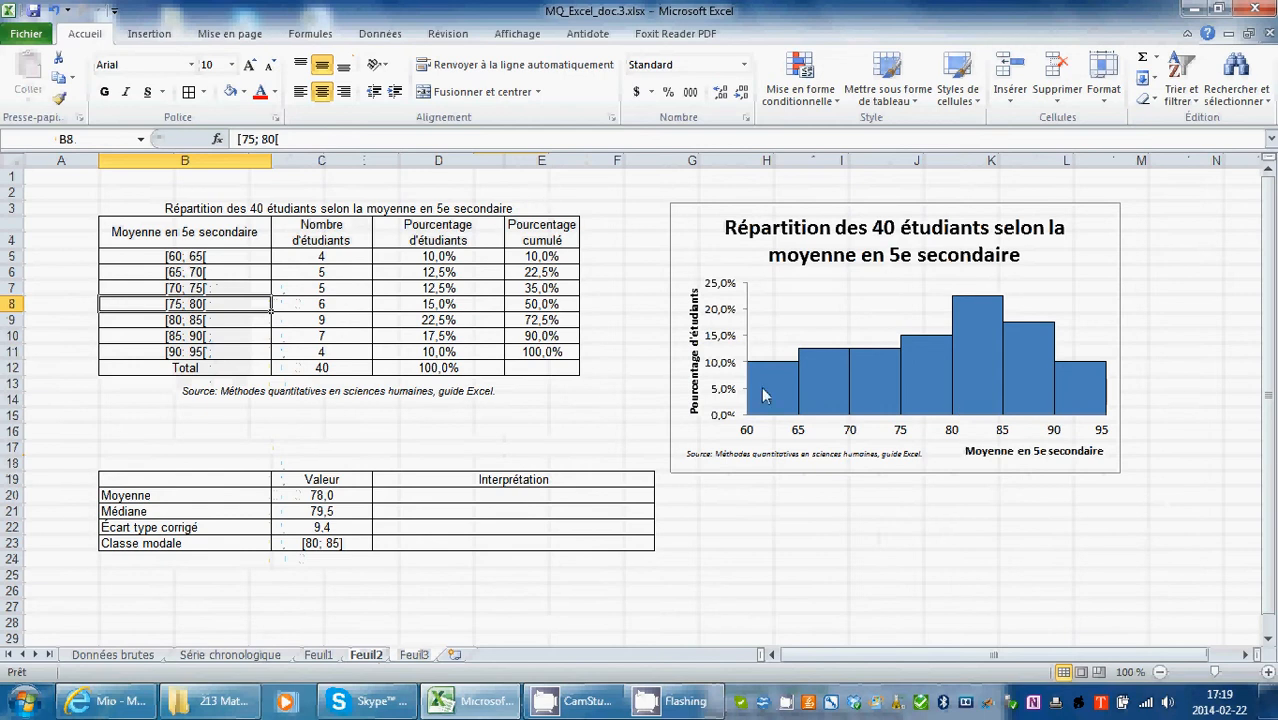
left_click_drag(1270, 277, 1269, 330)
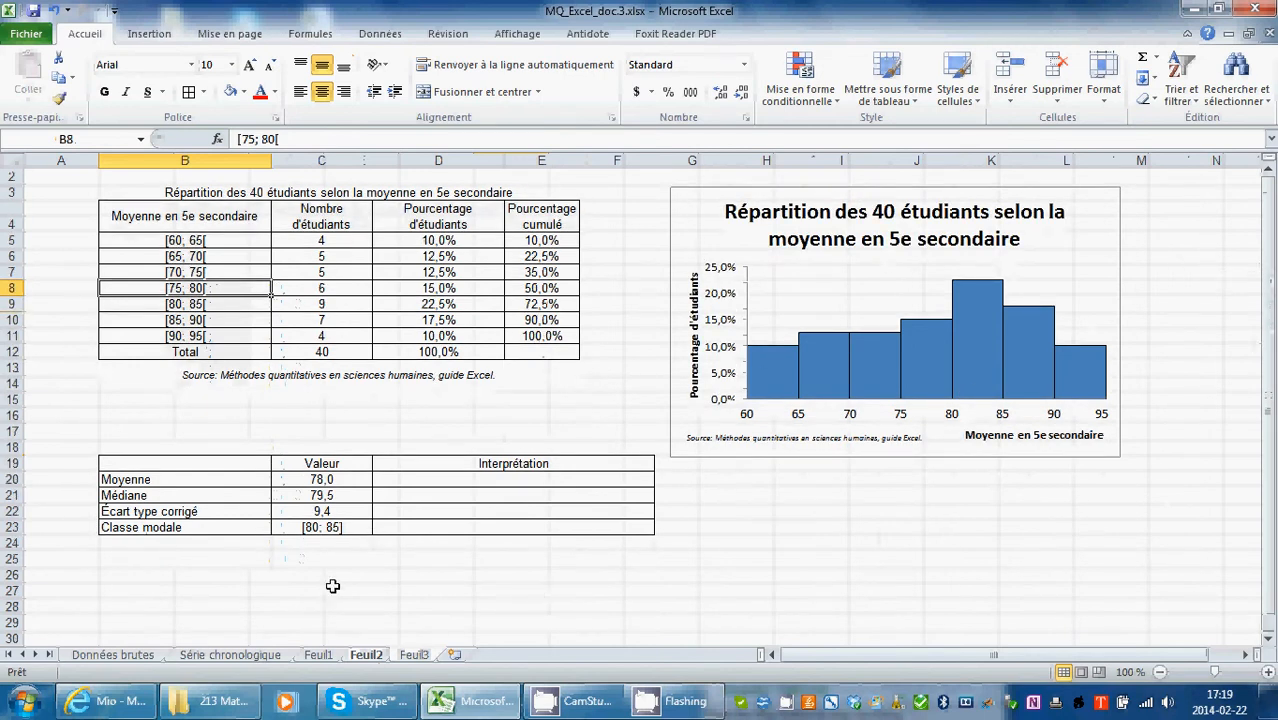
left_click(153, 580)
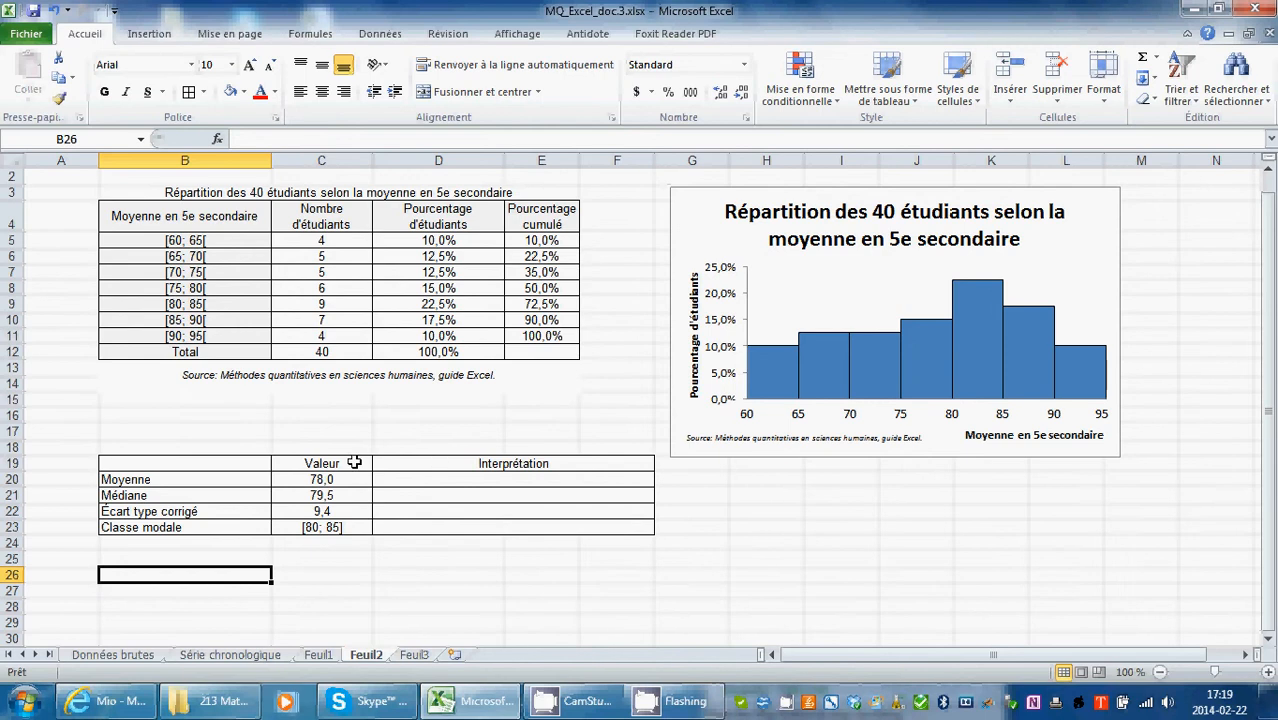
left_click(160, 36)
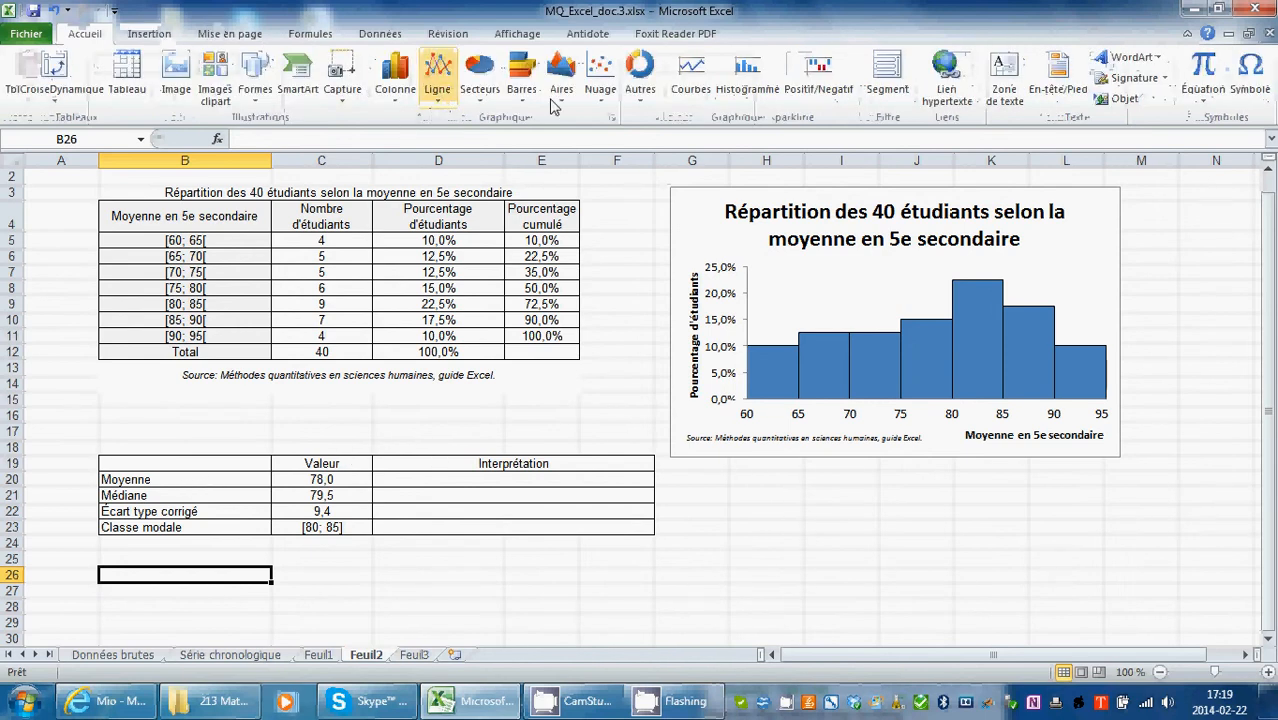
left_click(603, 90)
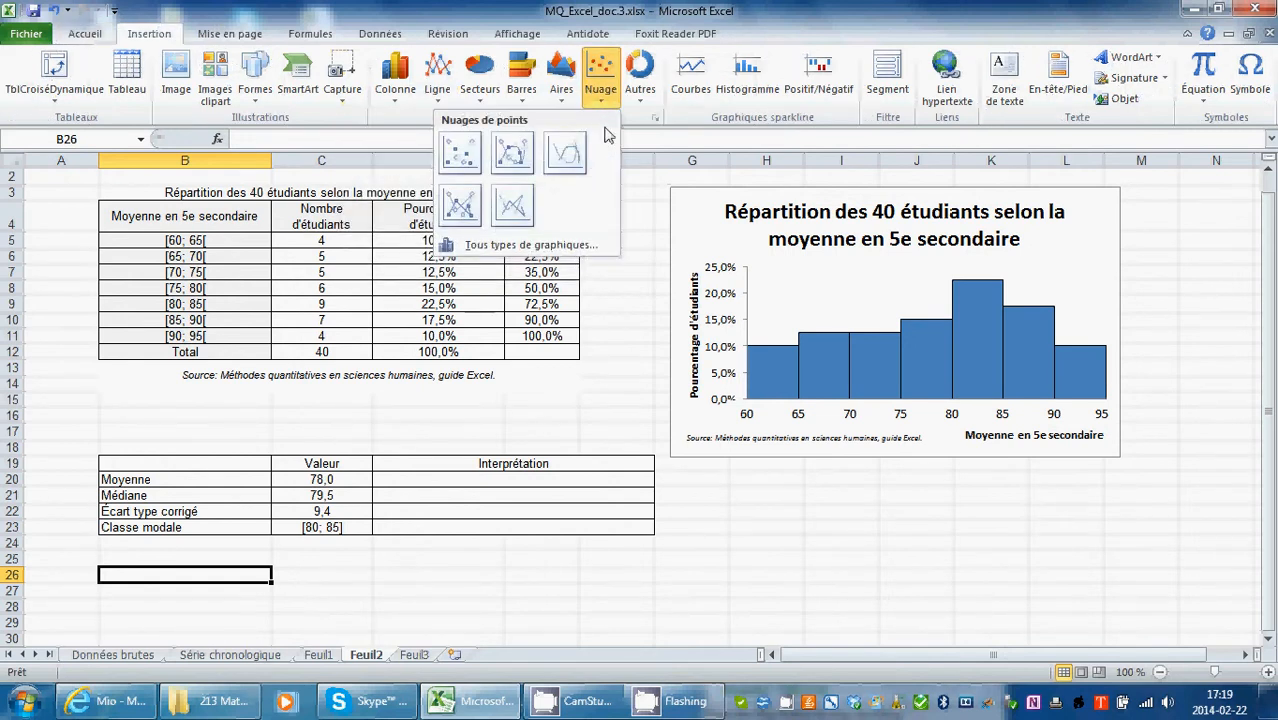
left_click(470, 165)
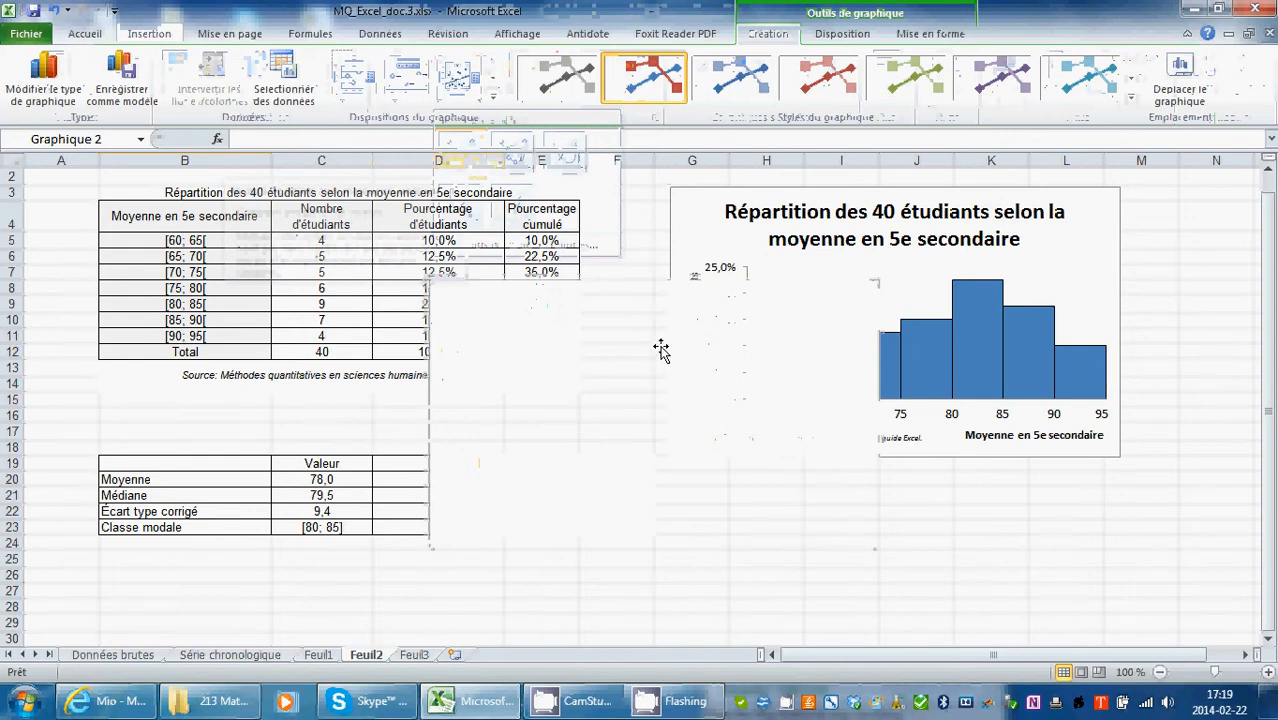
Add a data series to the scatter chart with the class limits in Feuil3 C18:C25 as its X values
right_click(576, 327)
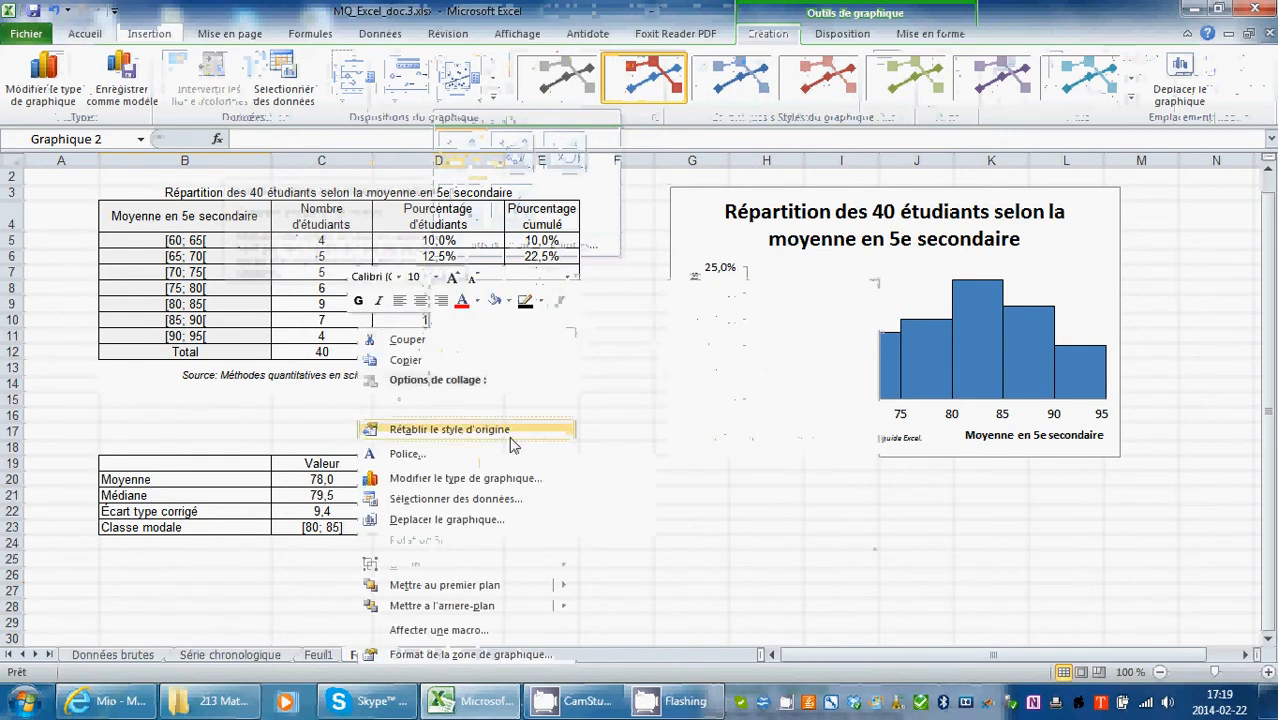
left_click(490, 499)
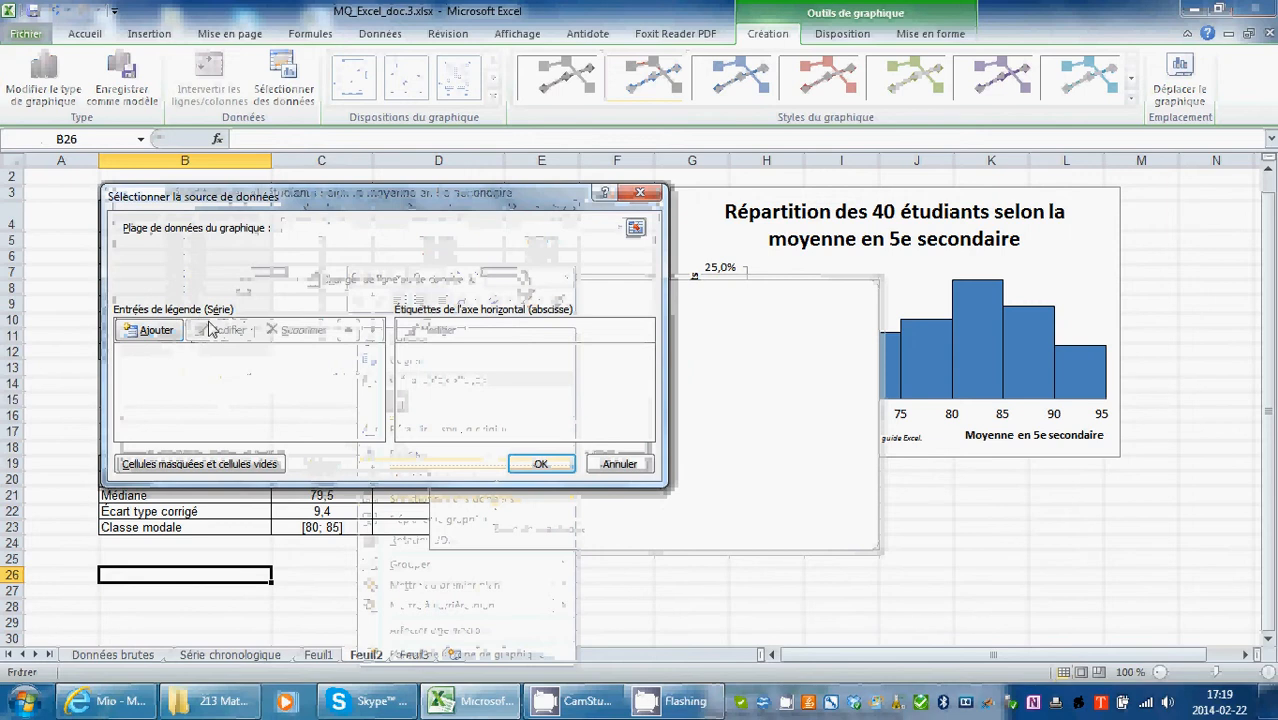
left_click(150, 332)
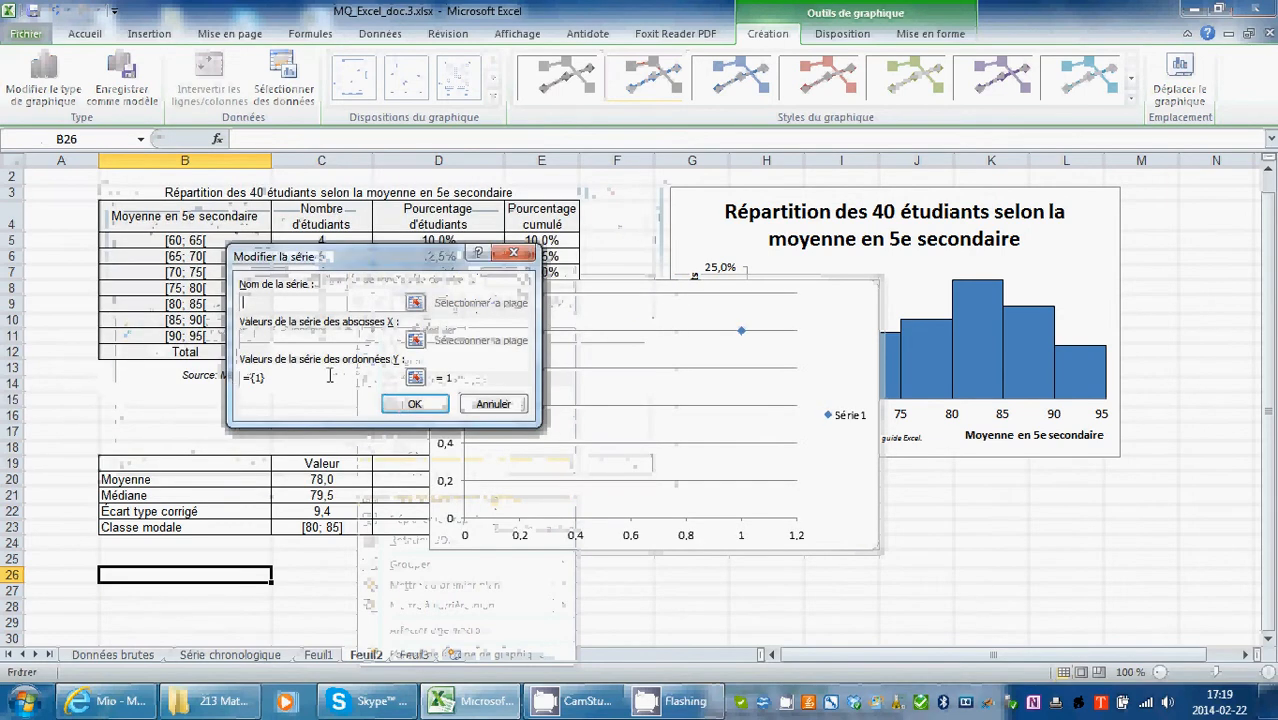
left_click(415, 340)
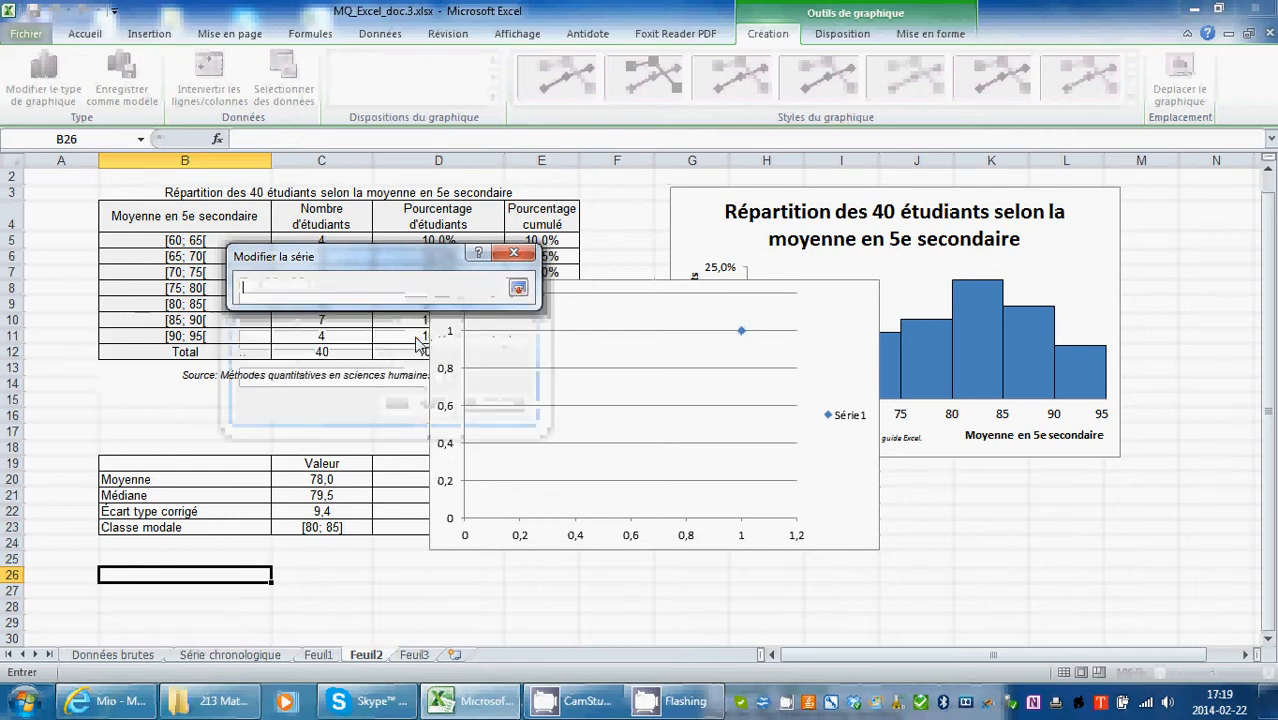
left_click(415, 655)
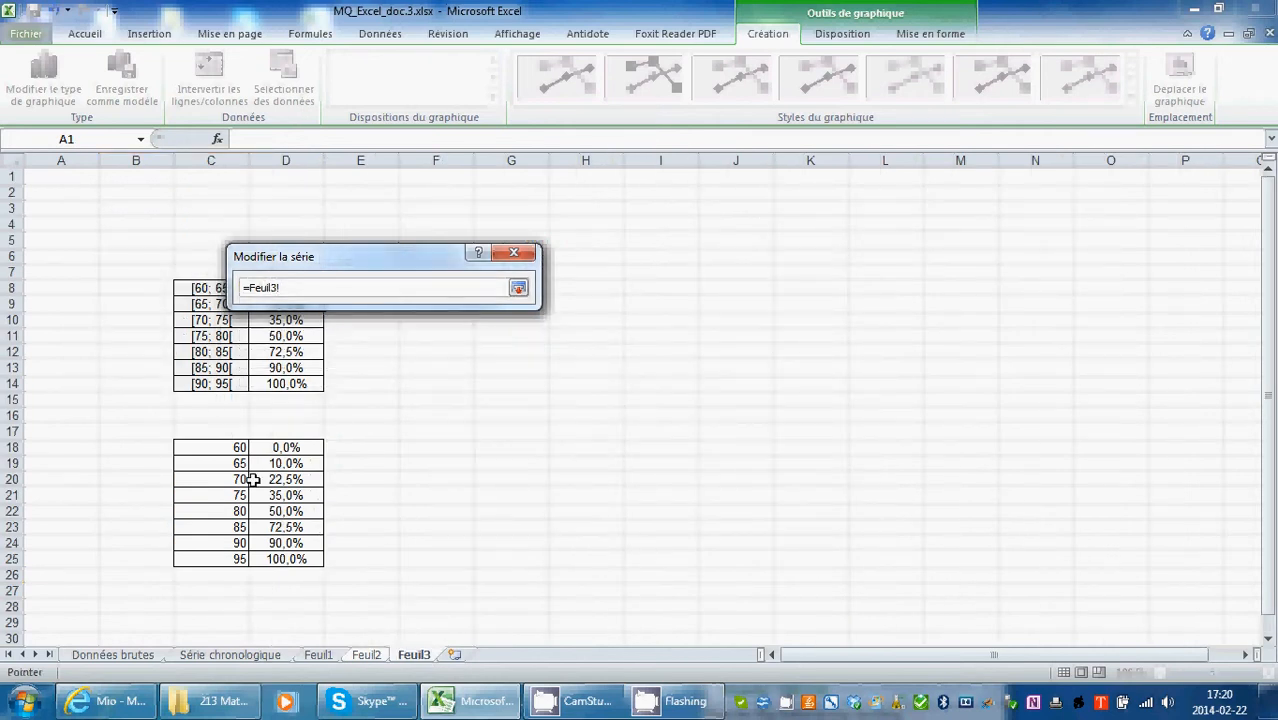
left_click_drag(225, 447, 211, 558)
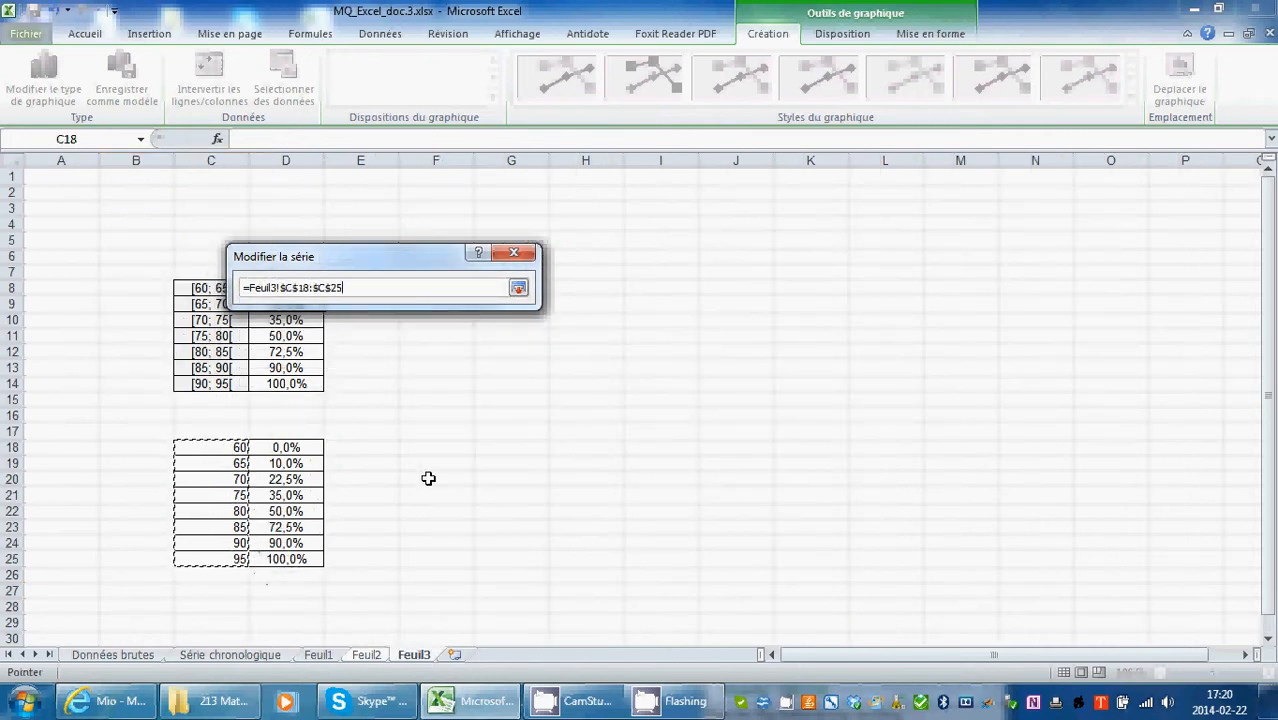
left_click(518, 288)
left_click(414, 404)
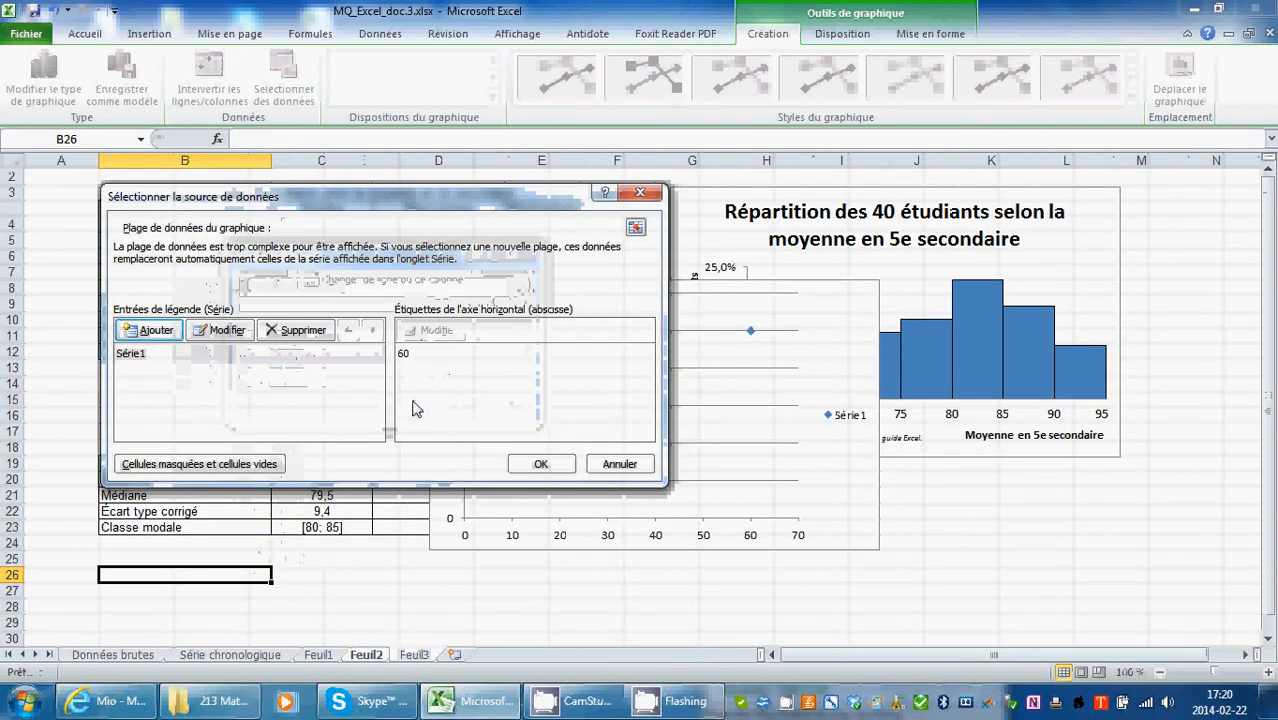
Set the series' Y values to the cumulative percentages in Feuil3 D18:D25 and apply the data source
left_click(428, 362)
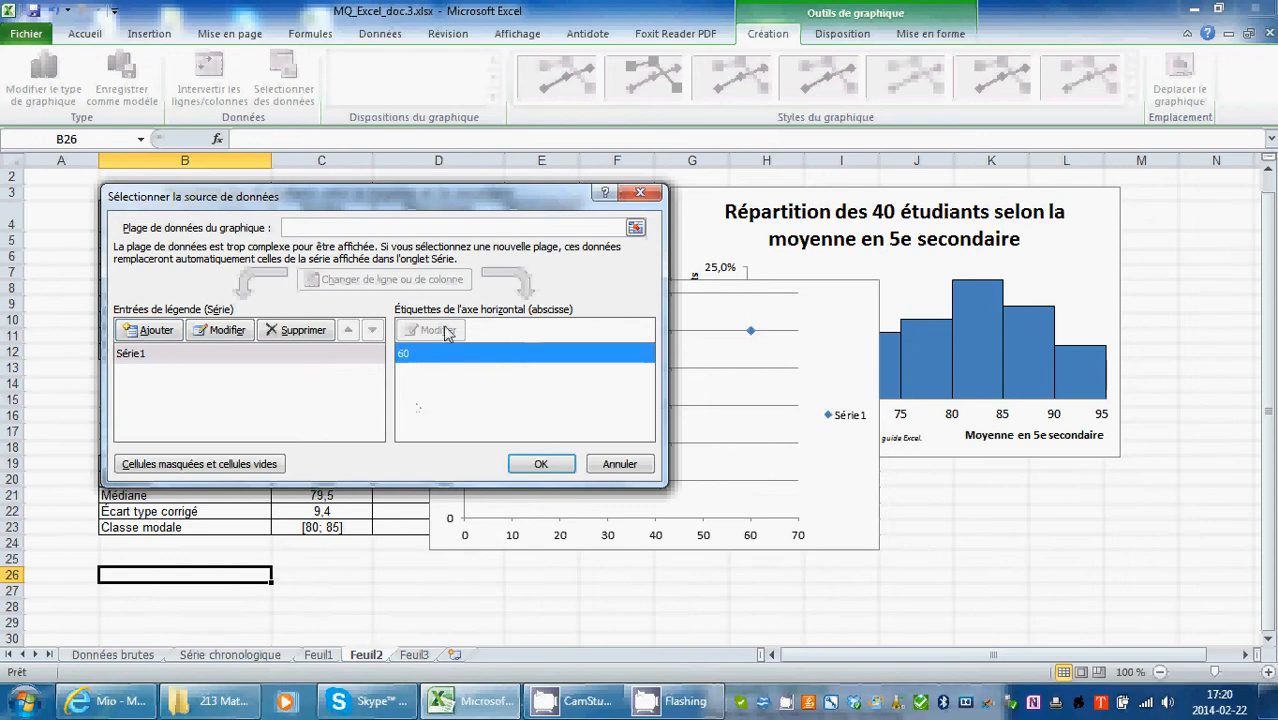
left_click(222, 330)
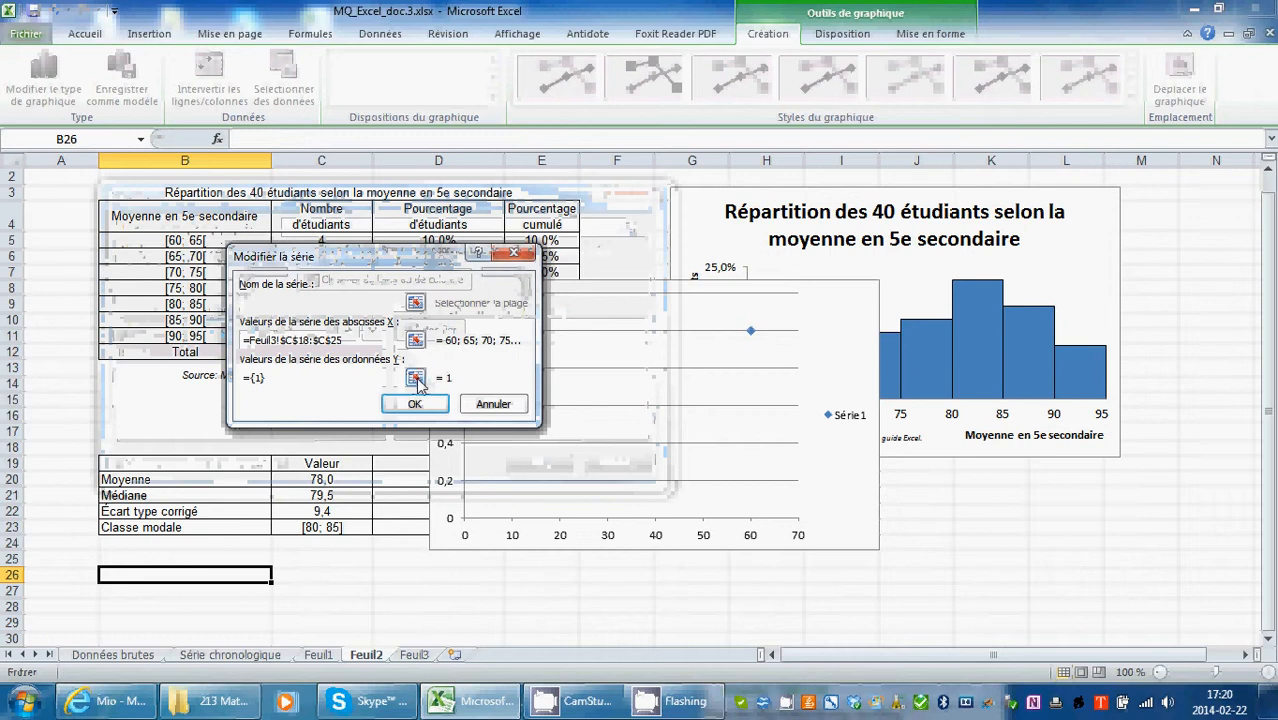
left_click(416, 379)
left_click(414, 654)
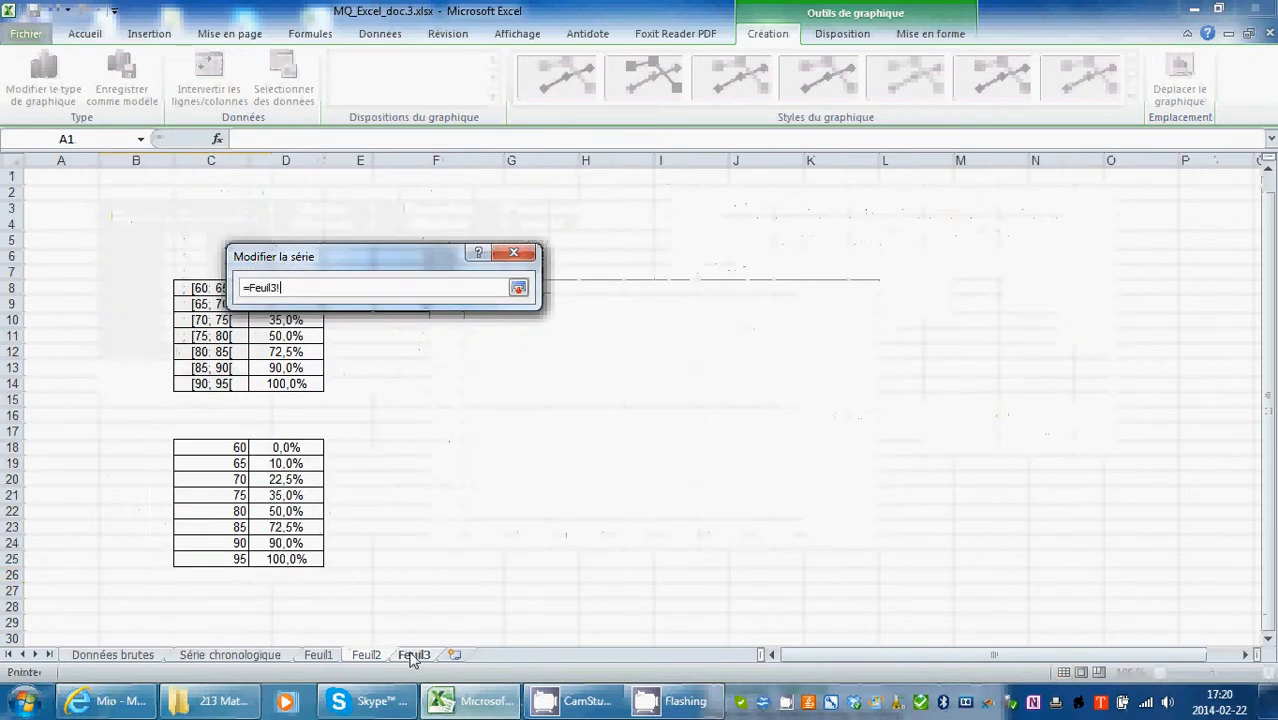
left_click(303, 449)
left_click_drag(303, 449, 315, 562)
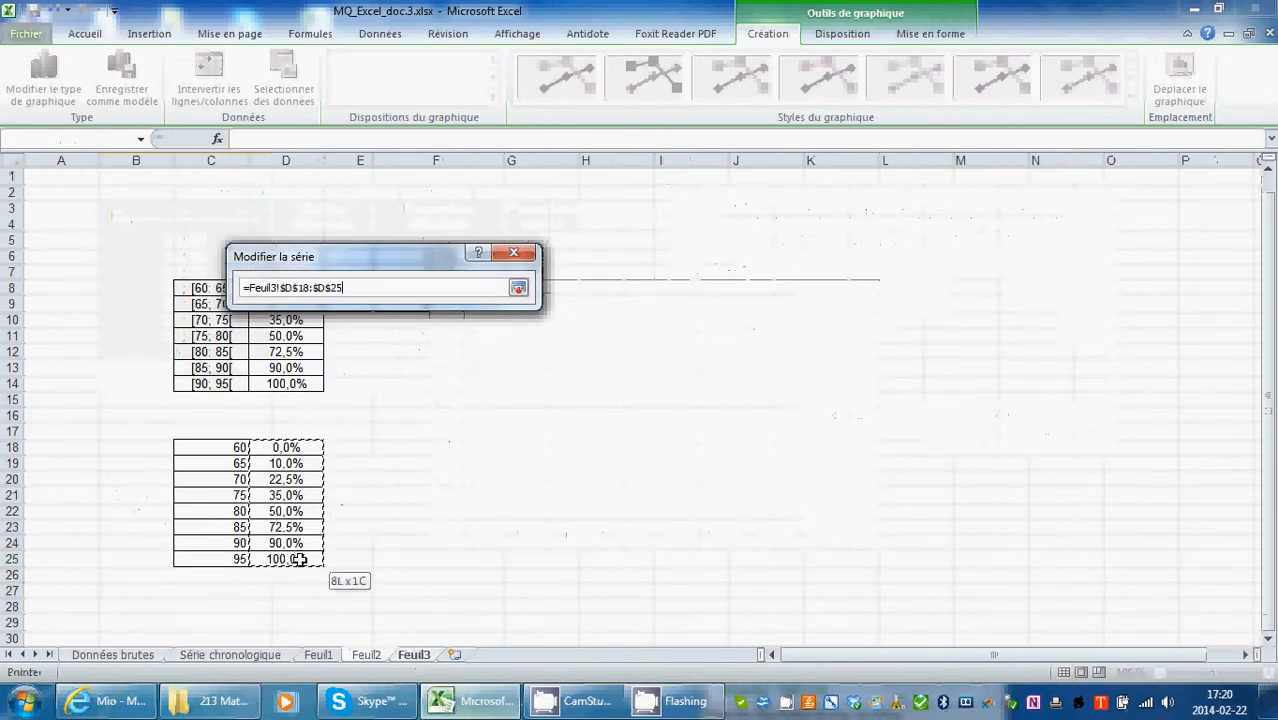
left_click(519, 290)
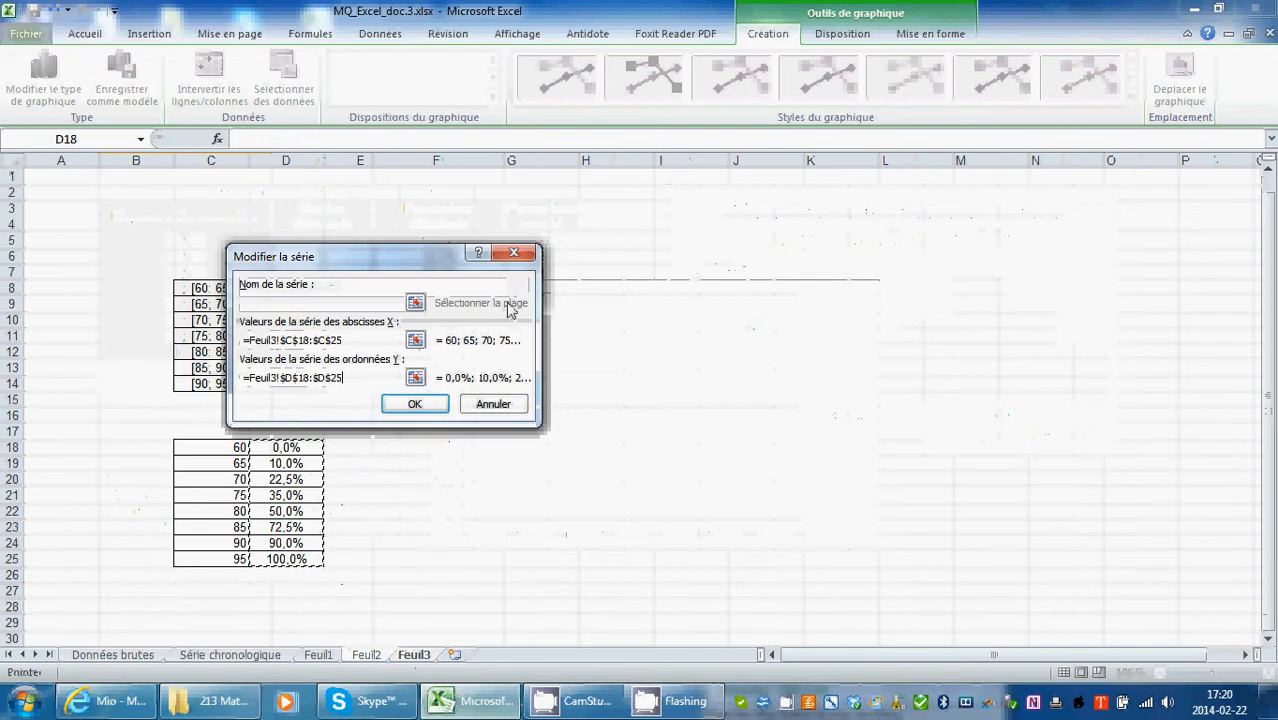
left_click(408, 408)
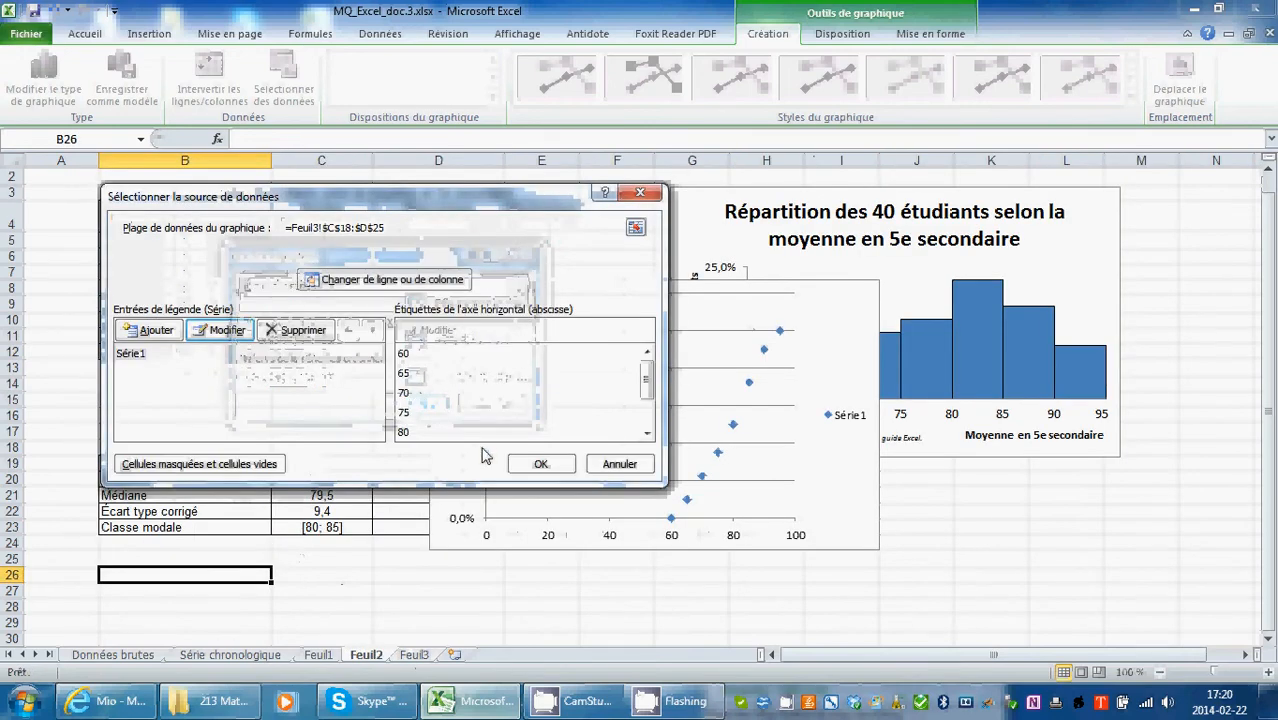
left_click(541, 464)
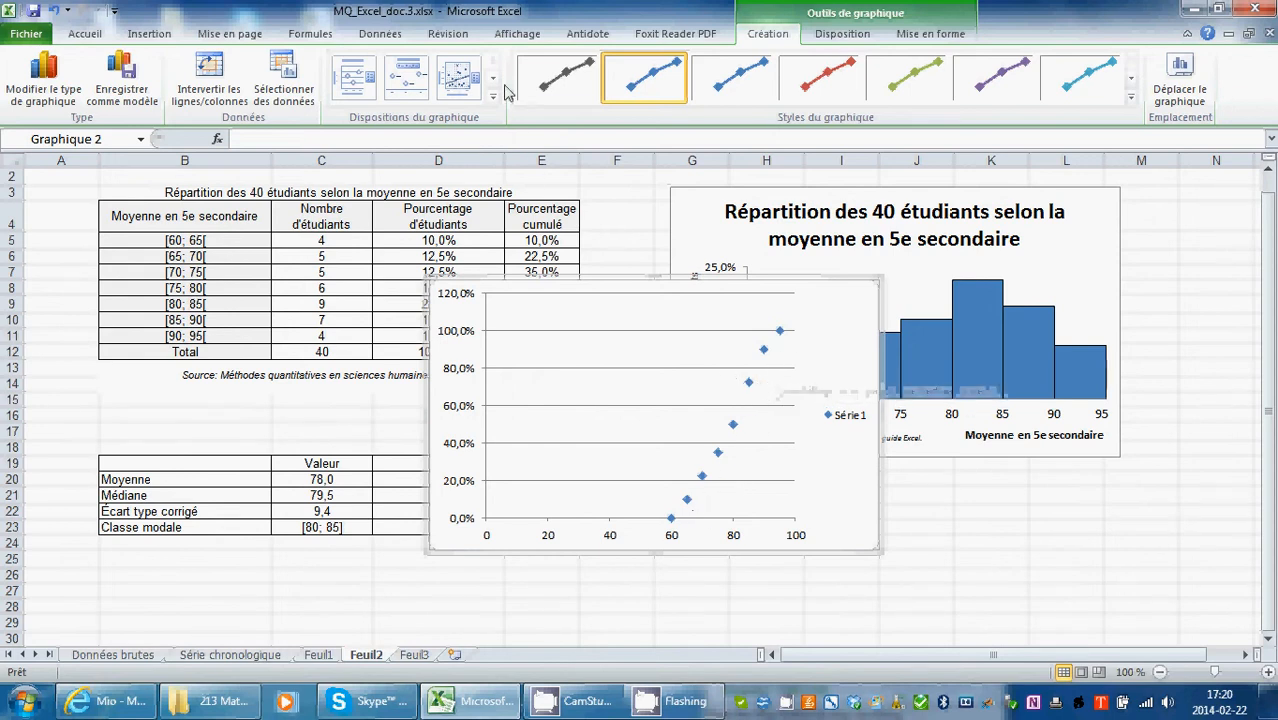
Apply the first chart layout, with chart and axis titles, and fix the horizontal axis minimum at 55
left_click(366, 92)
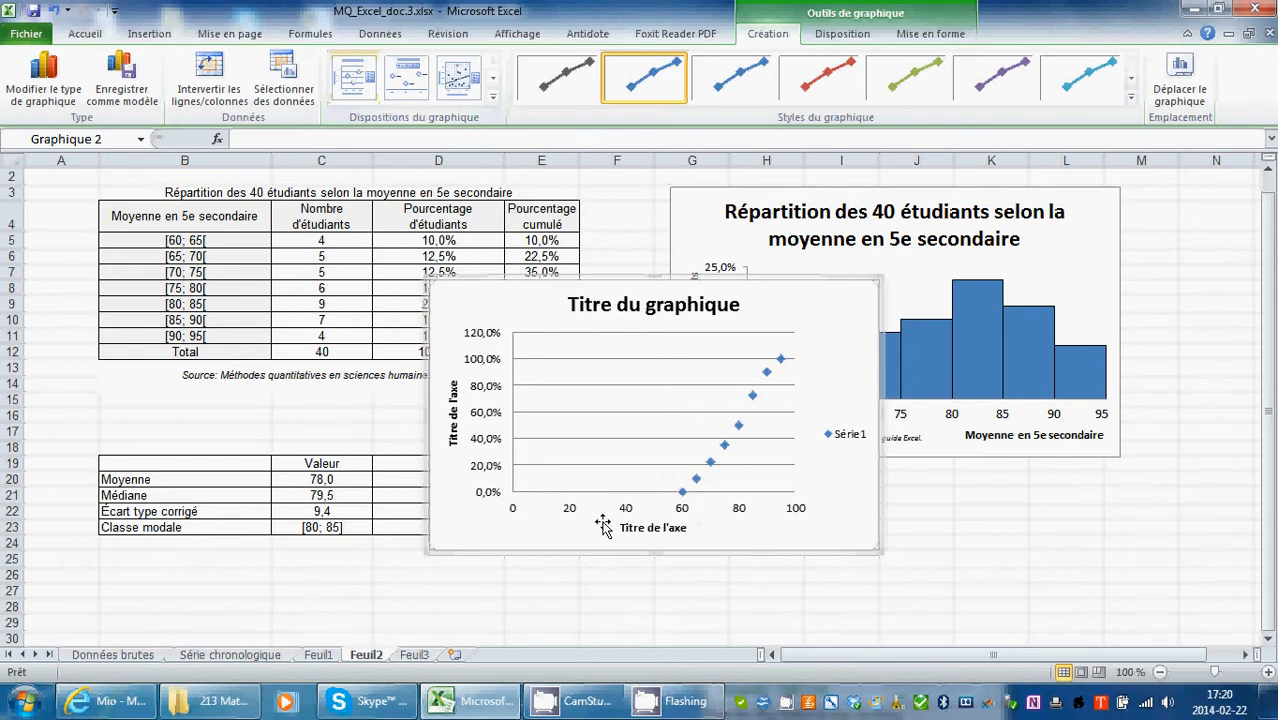
right_click(683, 516)
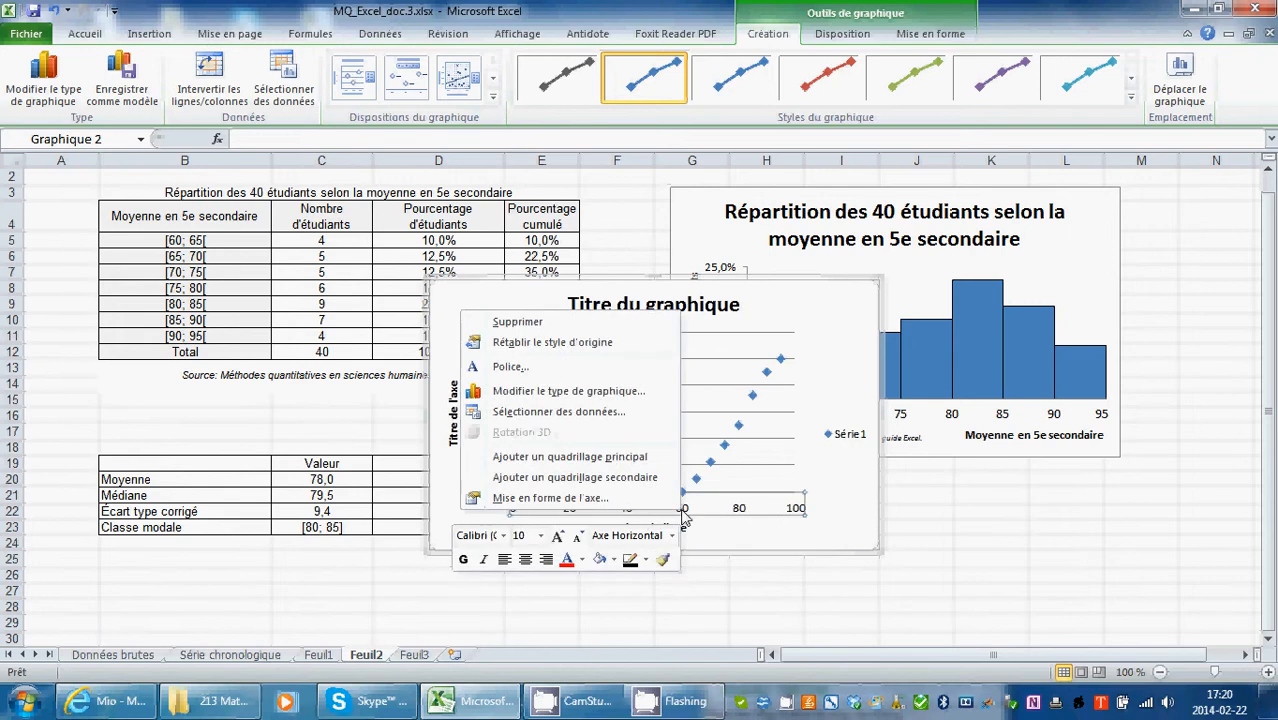
left_click(549, 503)
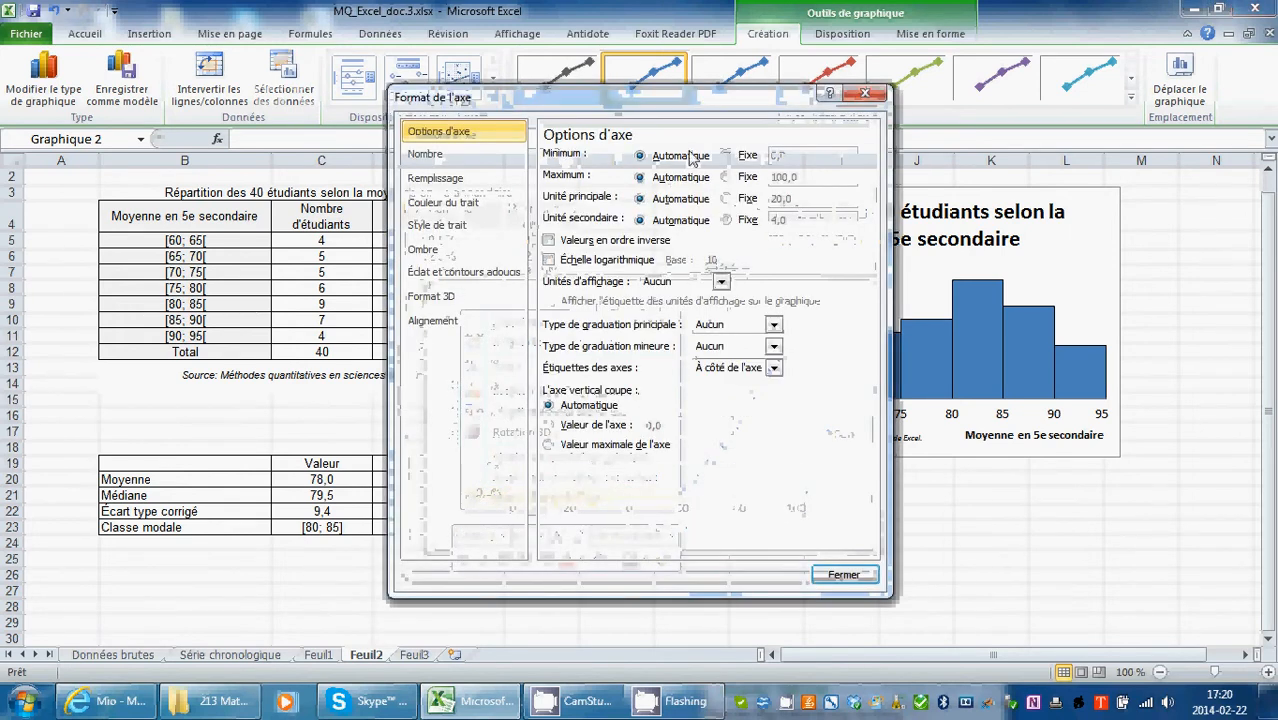
left_click(726, 156)
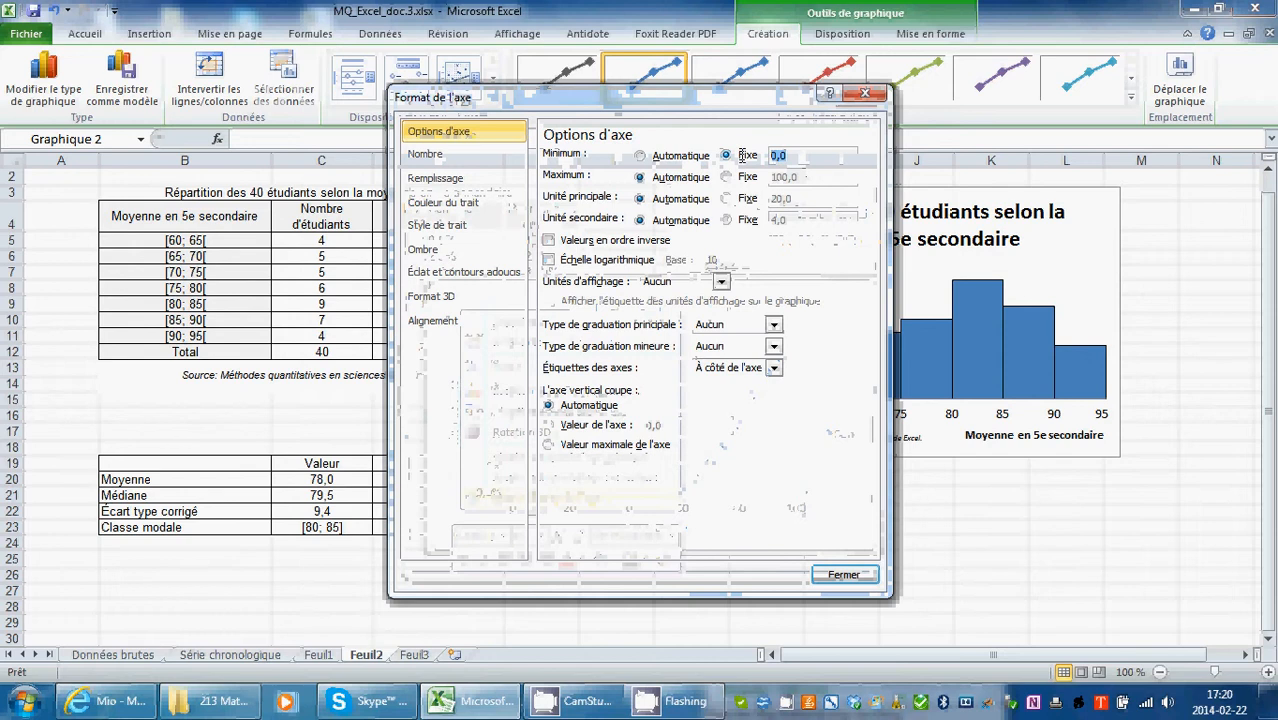
type("55")
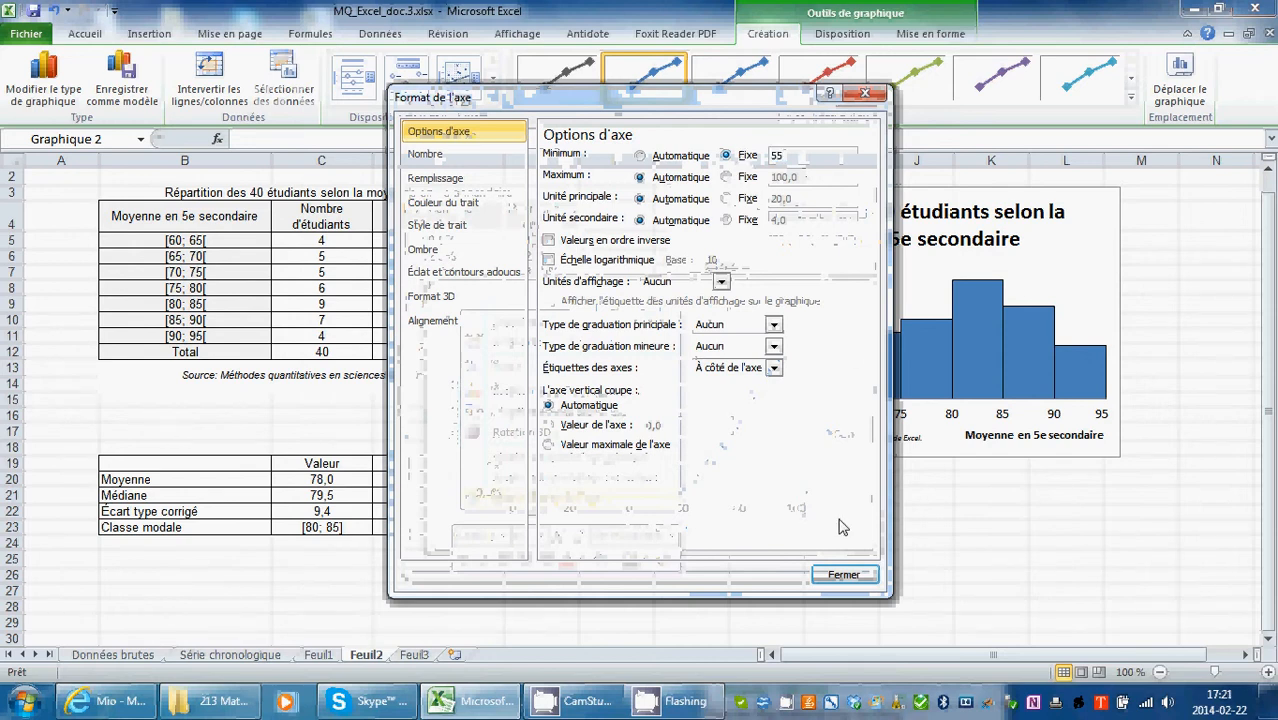
left_click(843, 576)
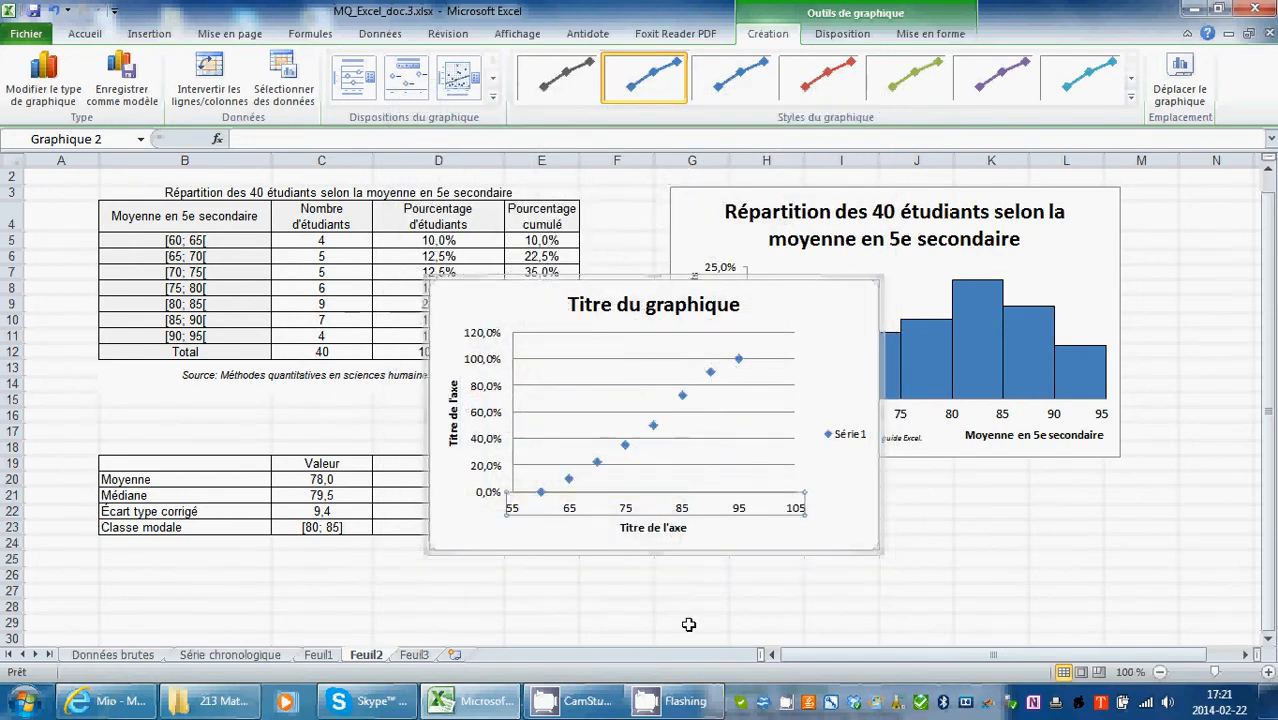
left_click(651, 623)
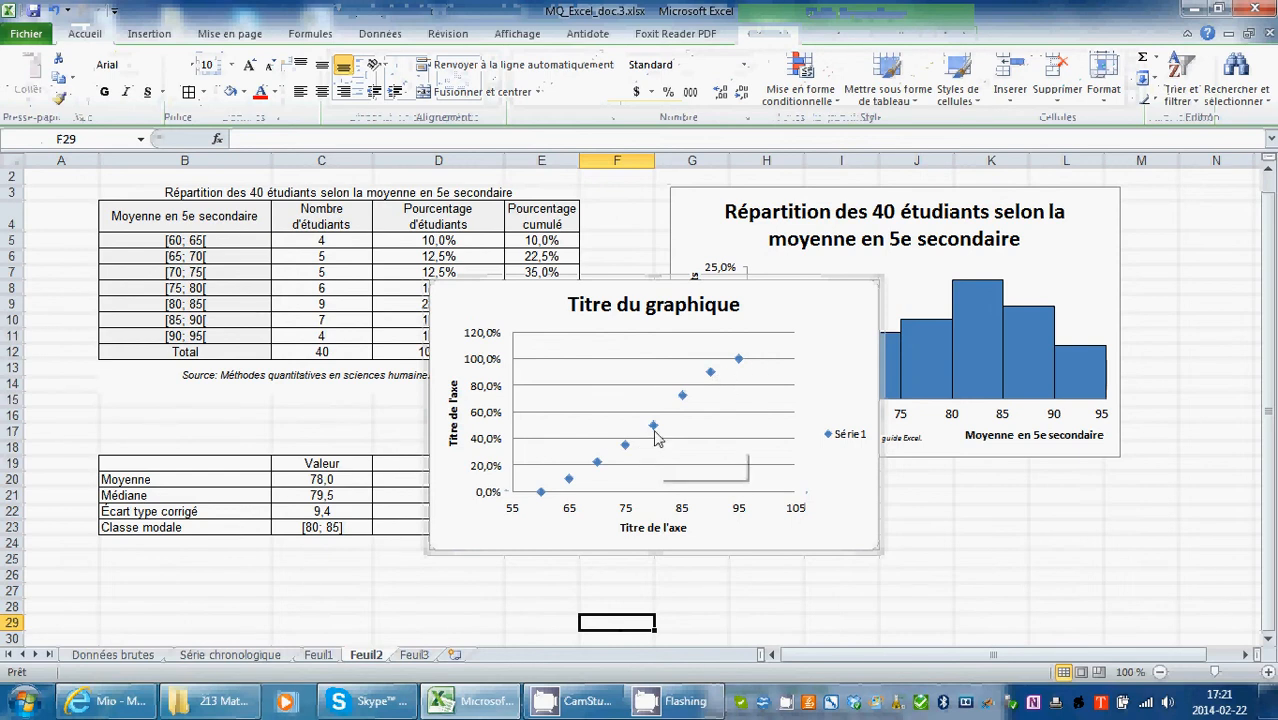
Replace the scatter chart's placeholder title with "Ogive de la répartition des 40 étudiants selon la moyenne en 5e secondaire"
left_click(678, 310)
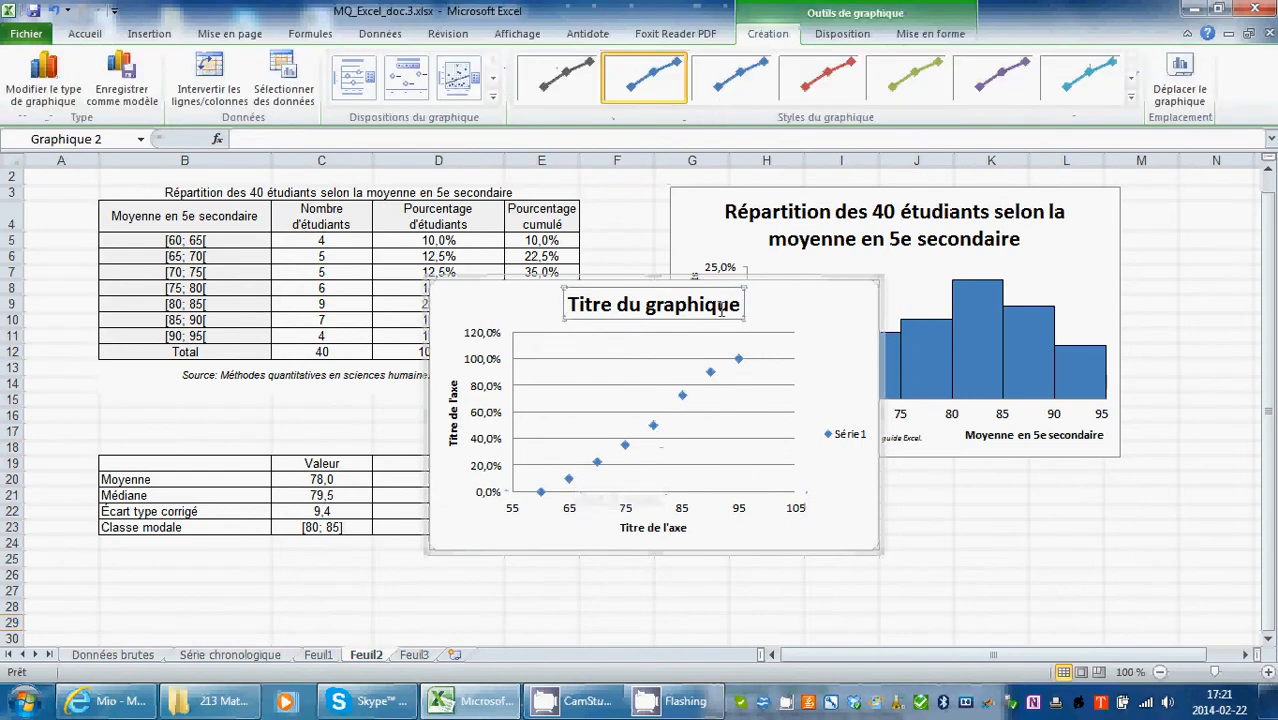
triple_click(597, 305)
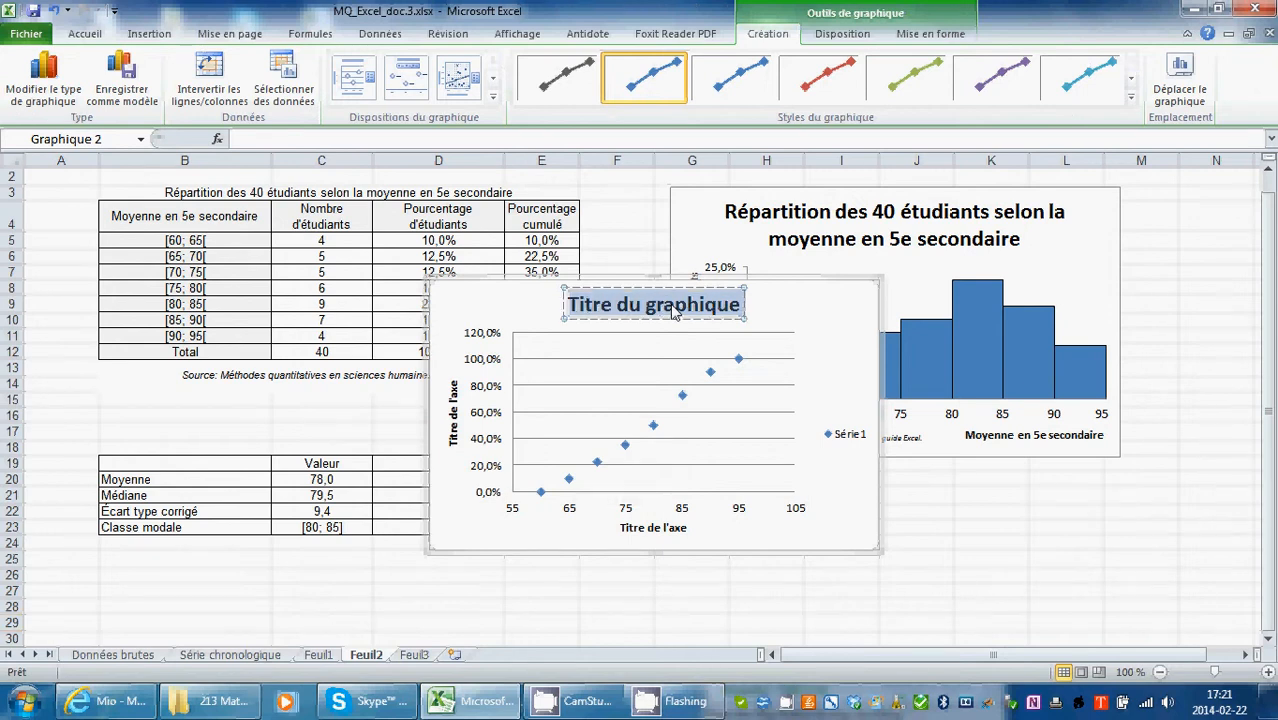
type("Ogive")
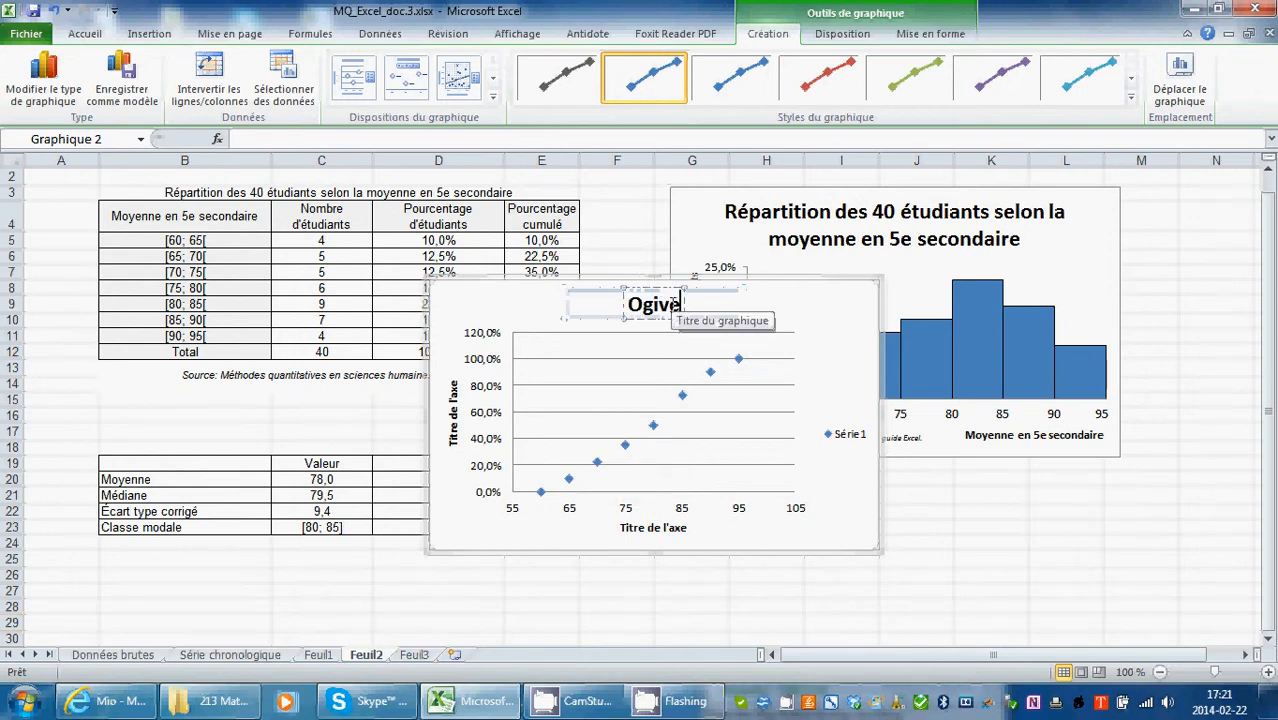
type(" d")
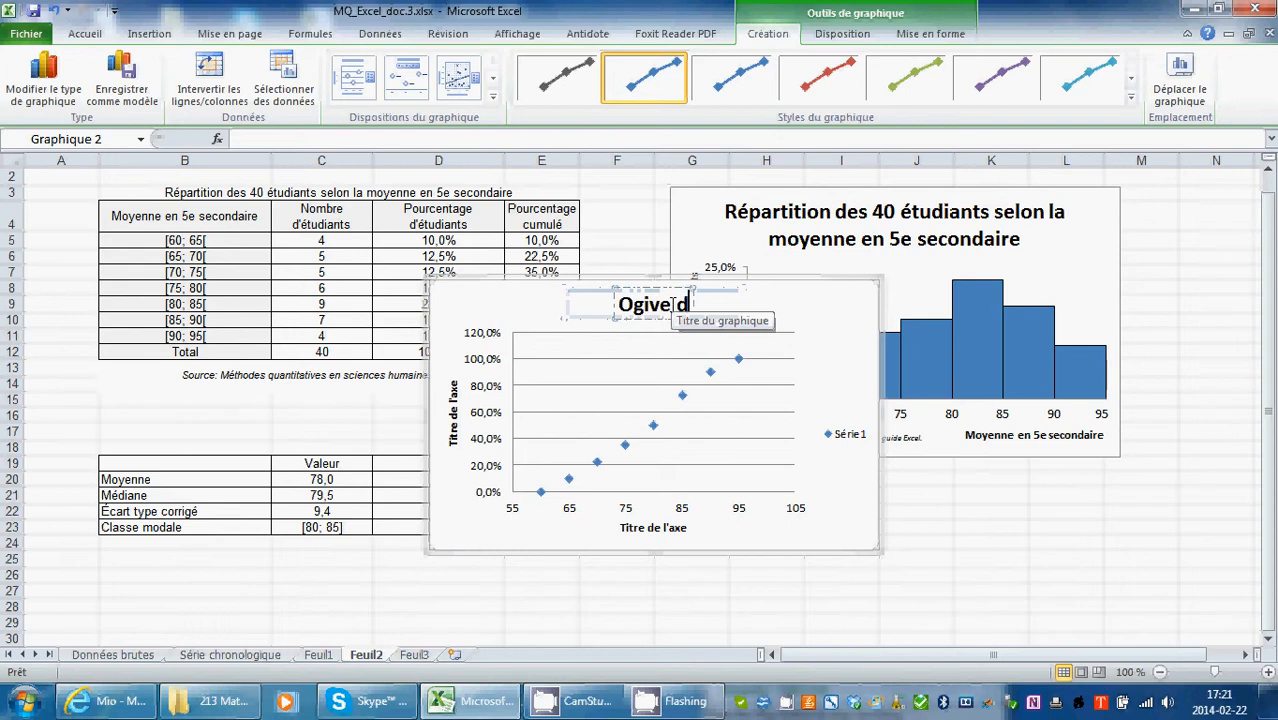
type("e la ré")
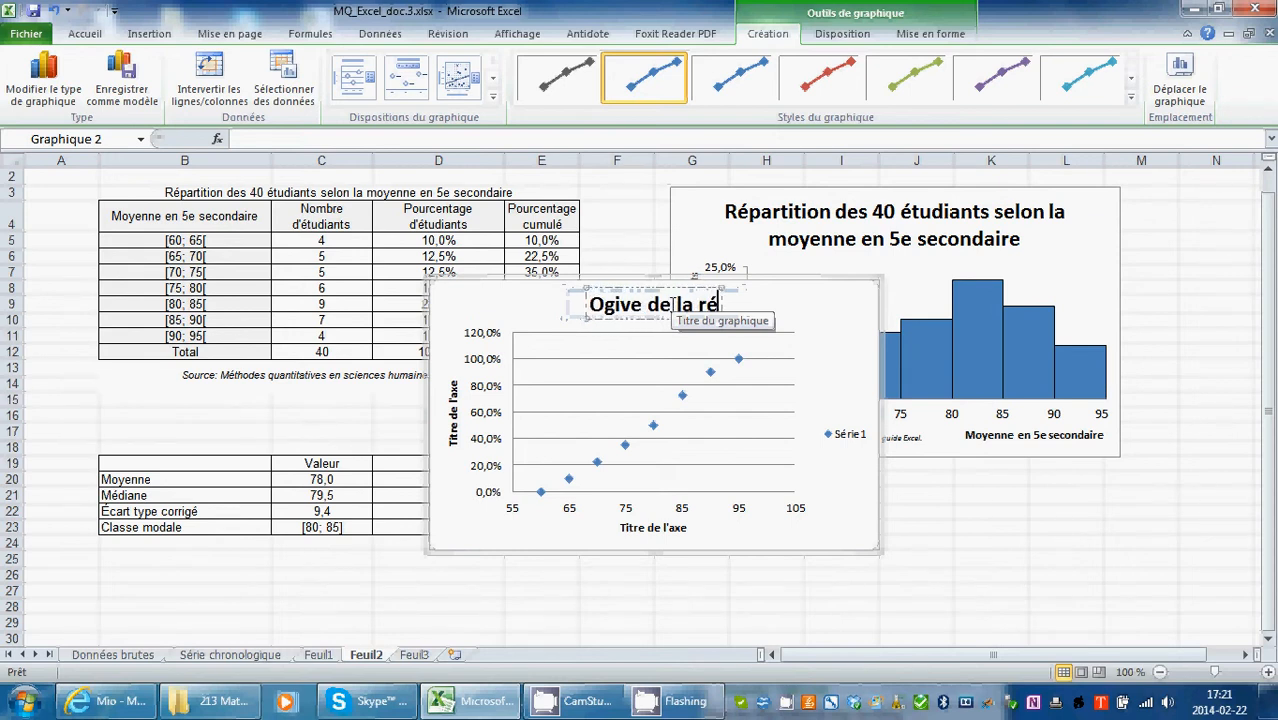
type("partition")
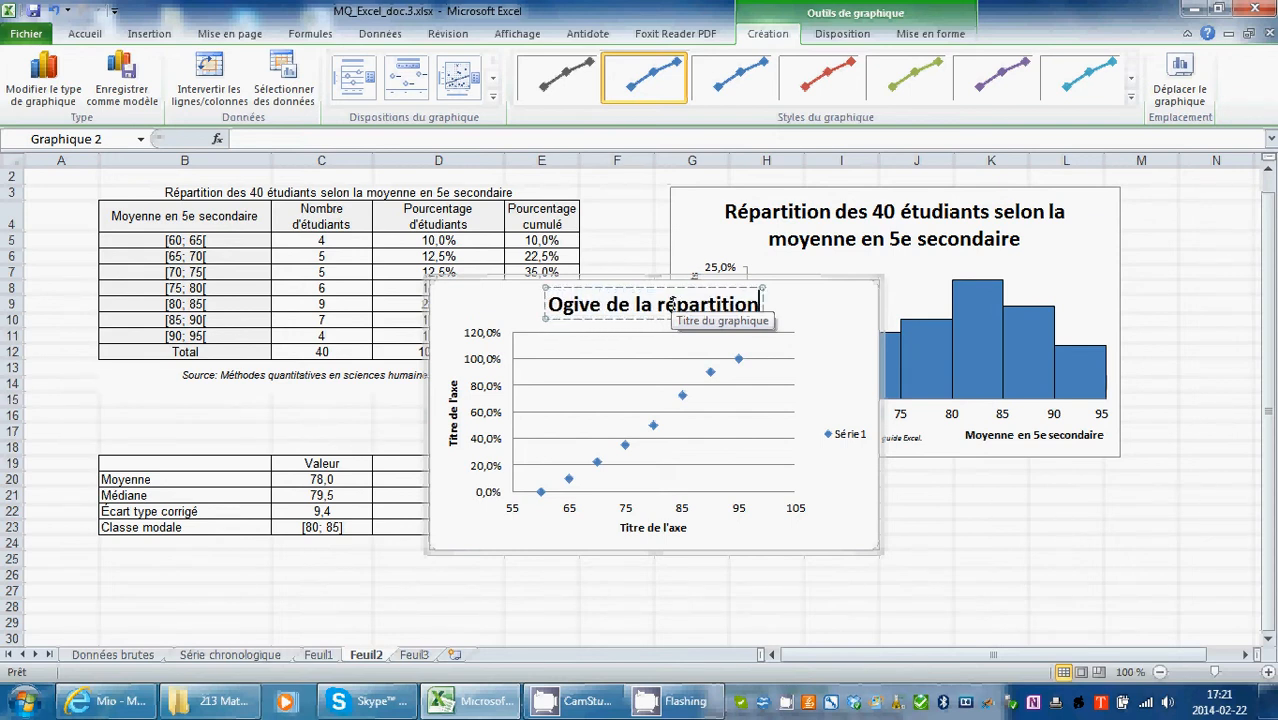
type(" d")
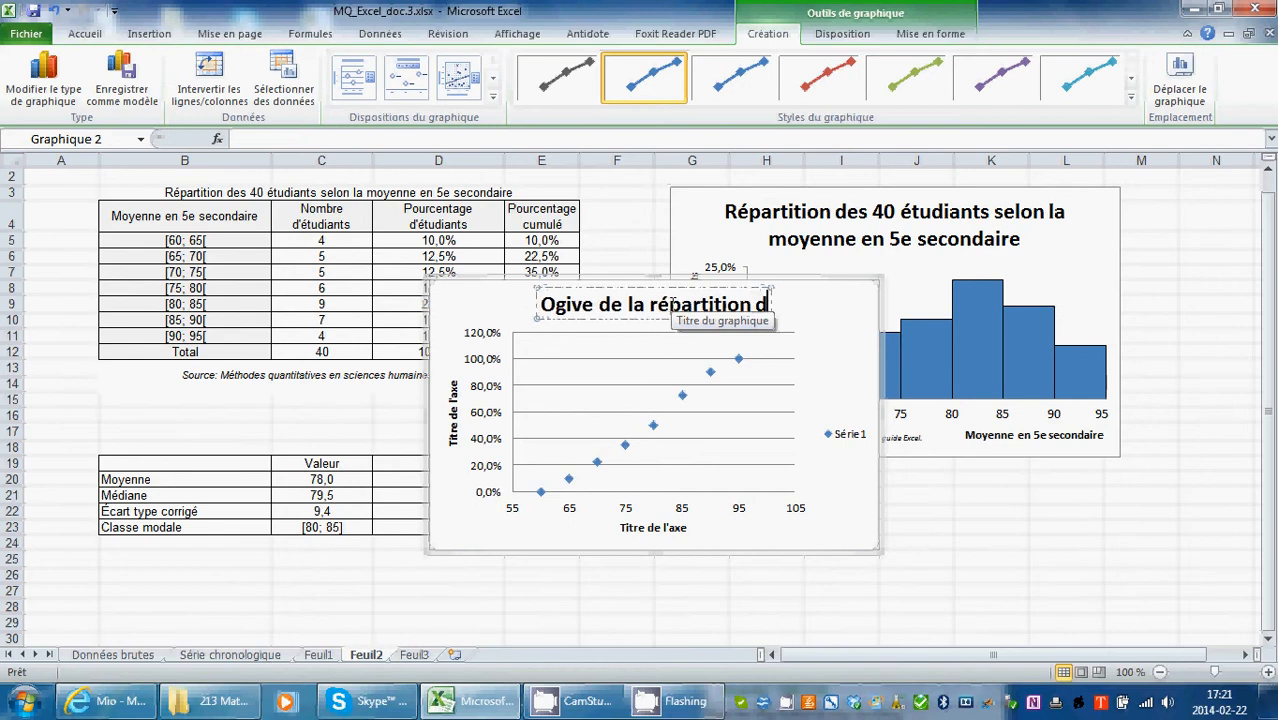
type("es 40")
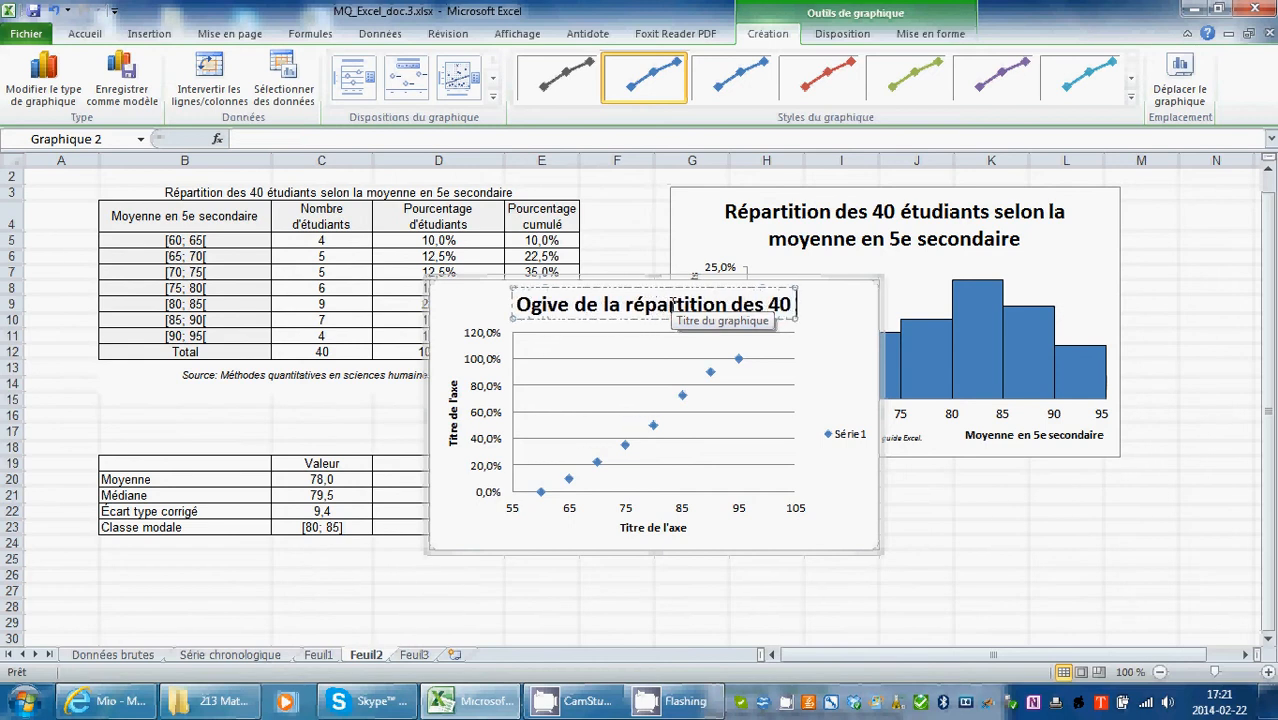
type(" étudian")
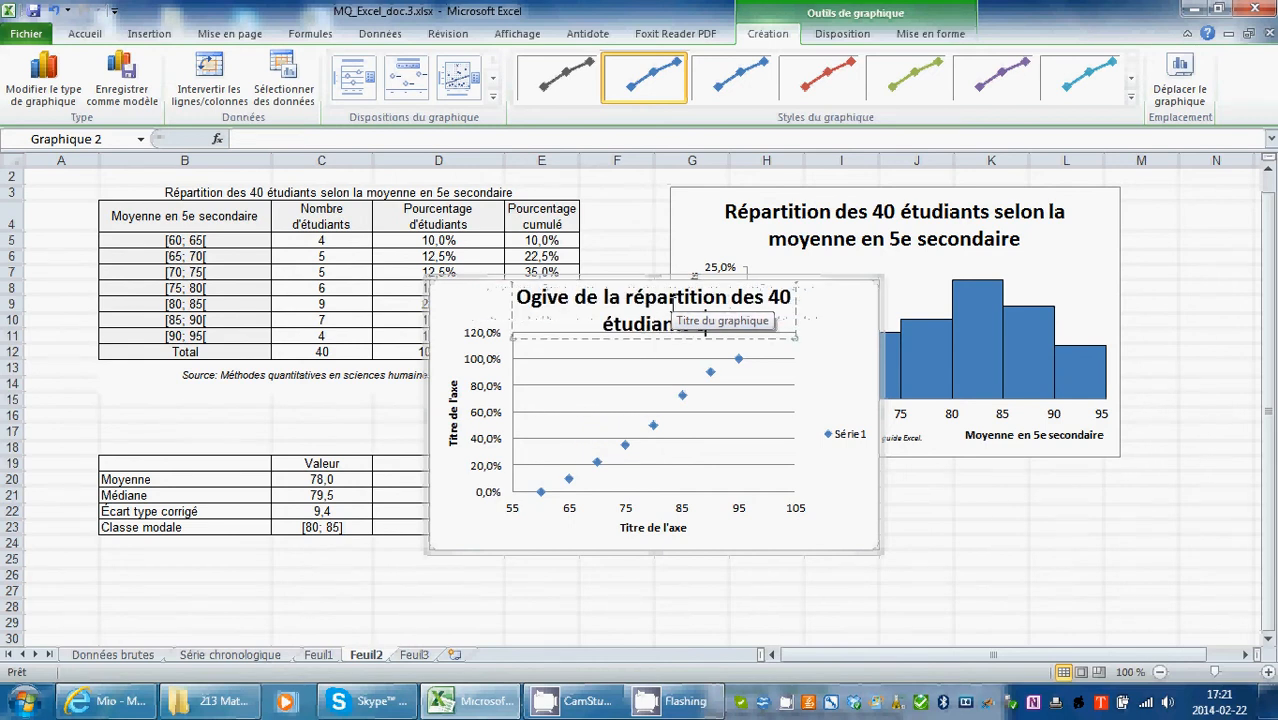
type("ts selon la moye")
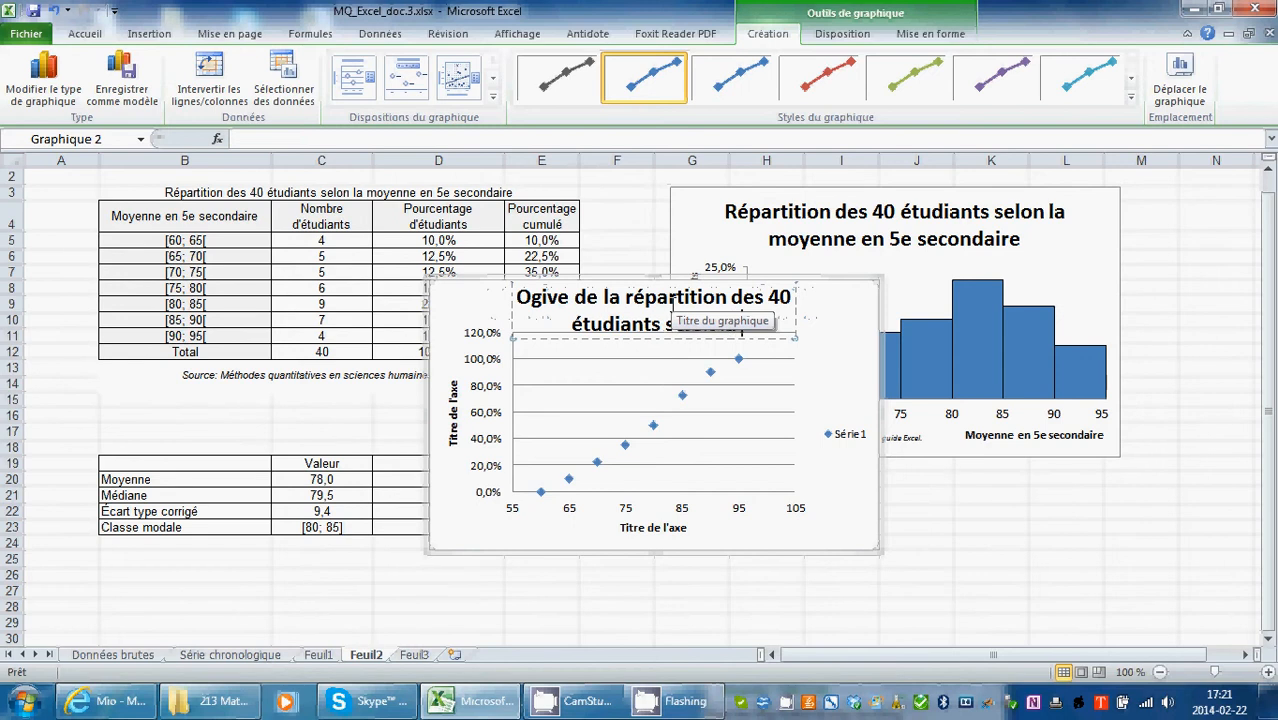
type("nne en")
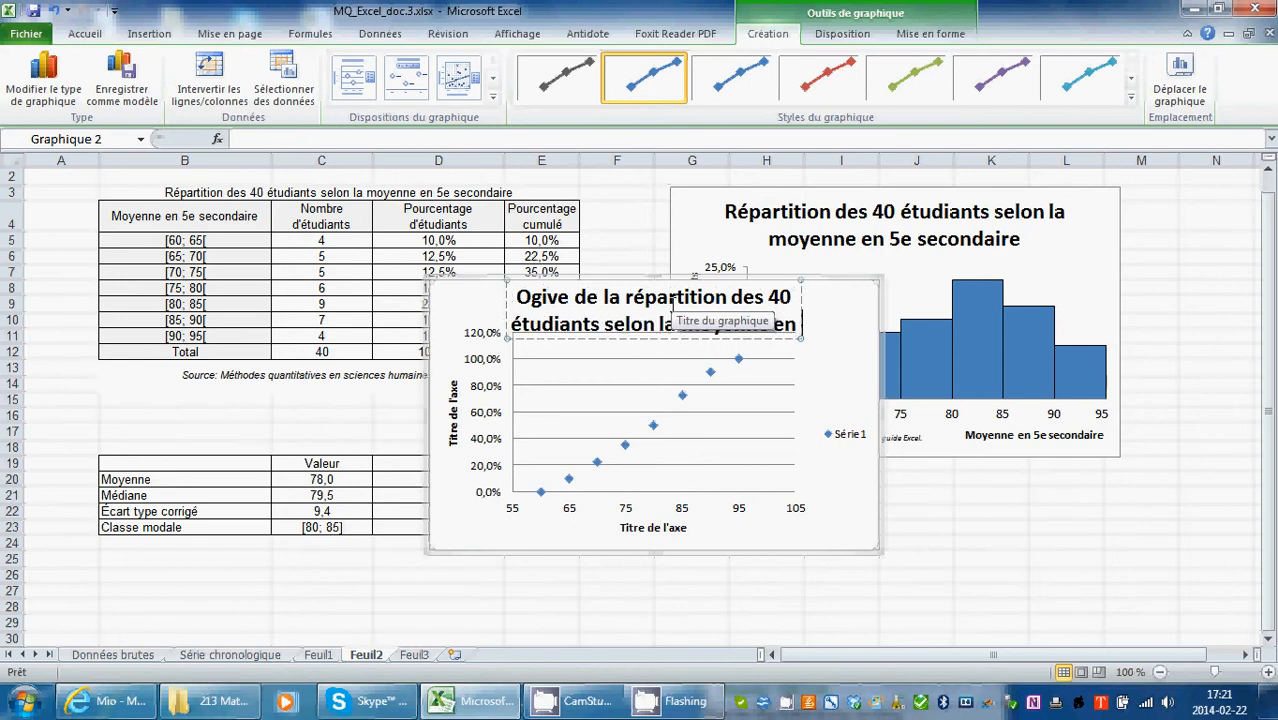
type(" 5e secondaire")
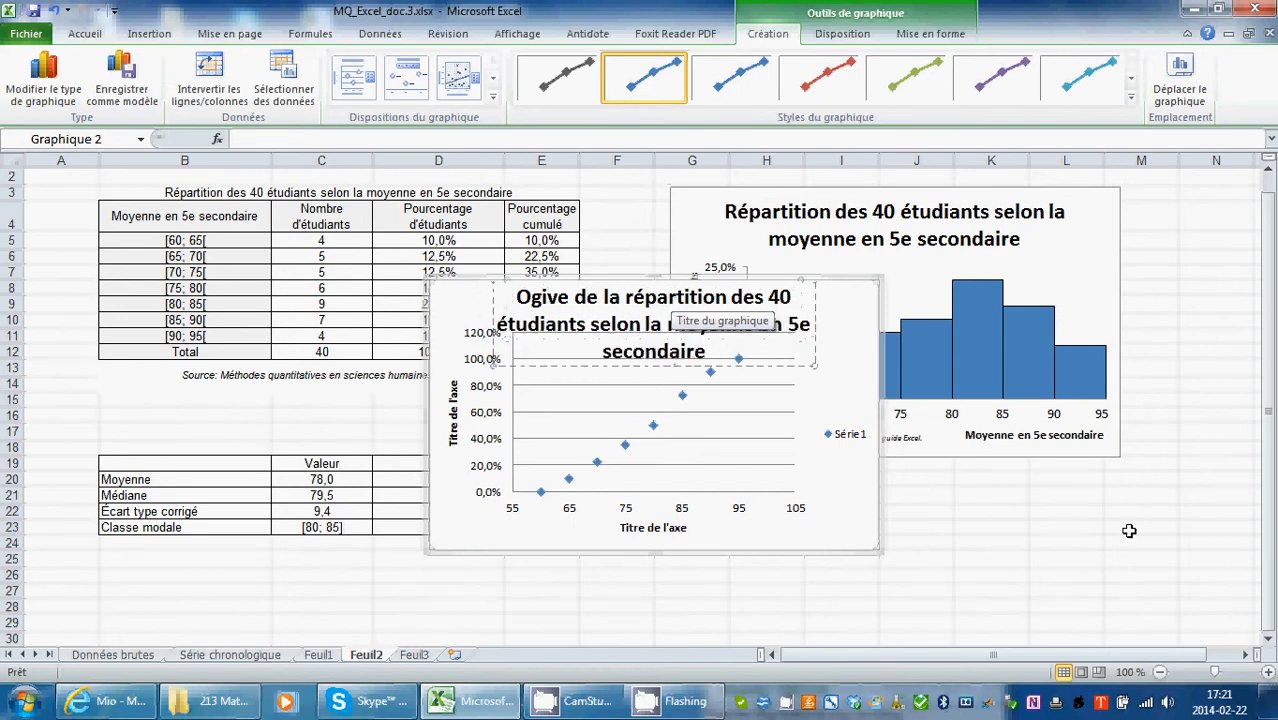
left_click(1046, 577)
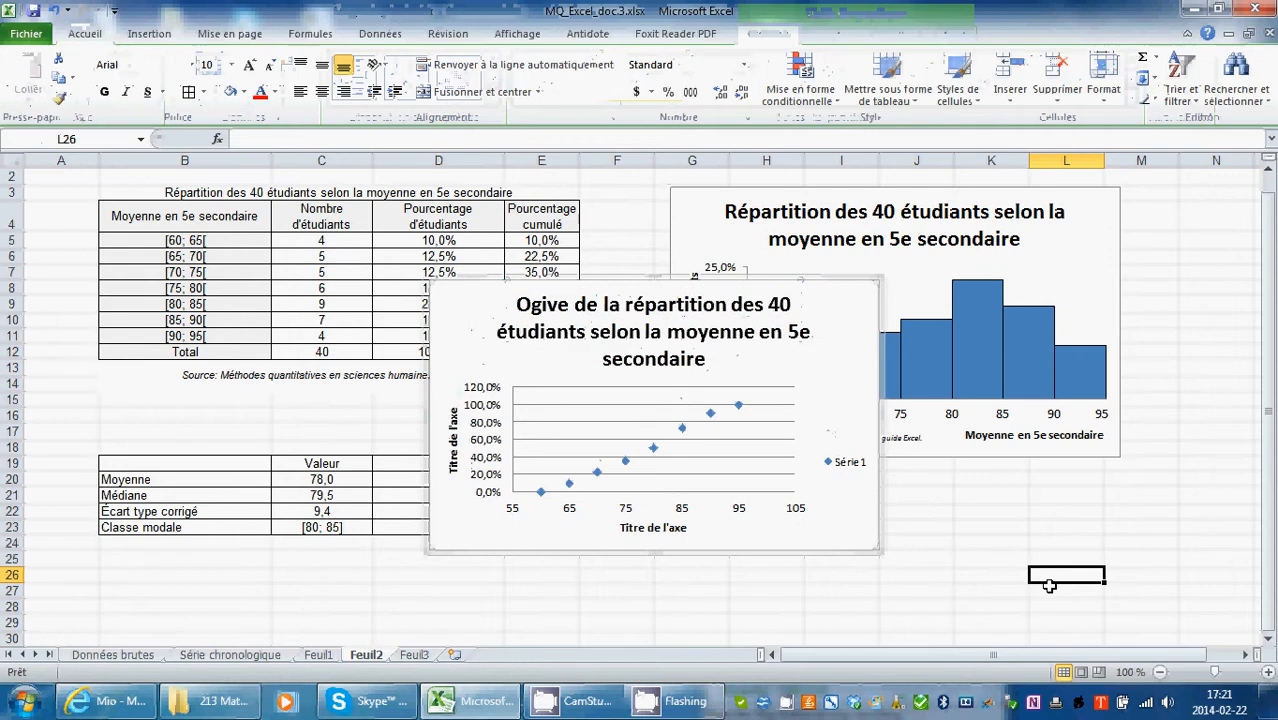
Reduce the font size of the scatter chart's title by one step and delete the chart's legend
left_click(711, 360)
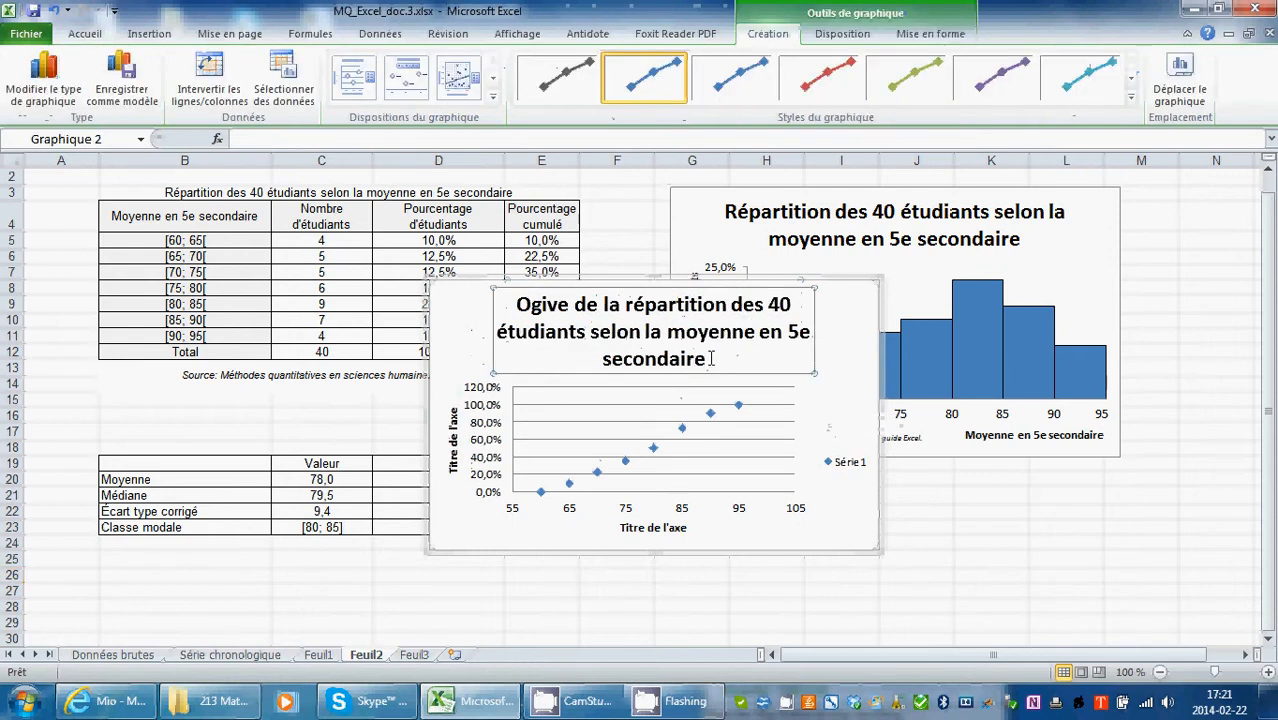
triple_click(511, 304)
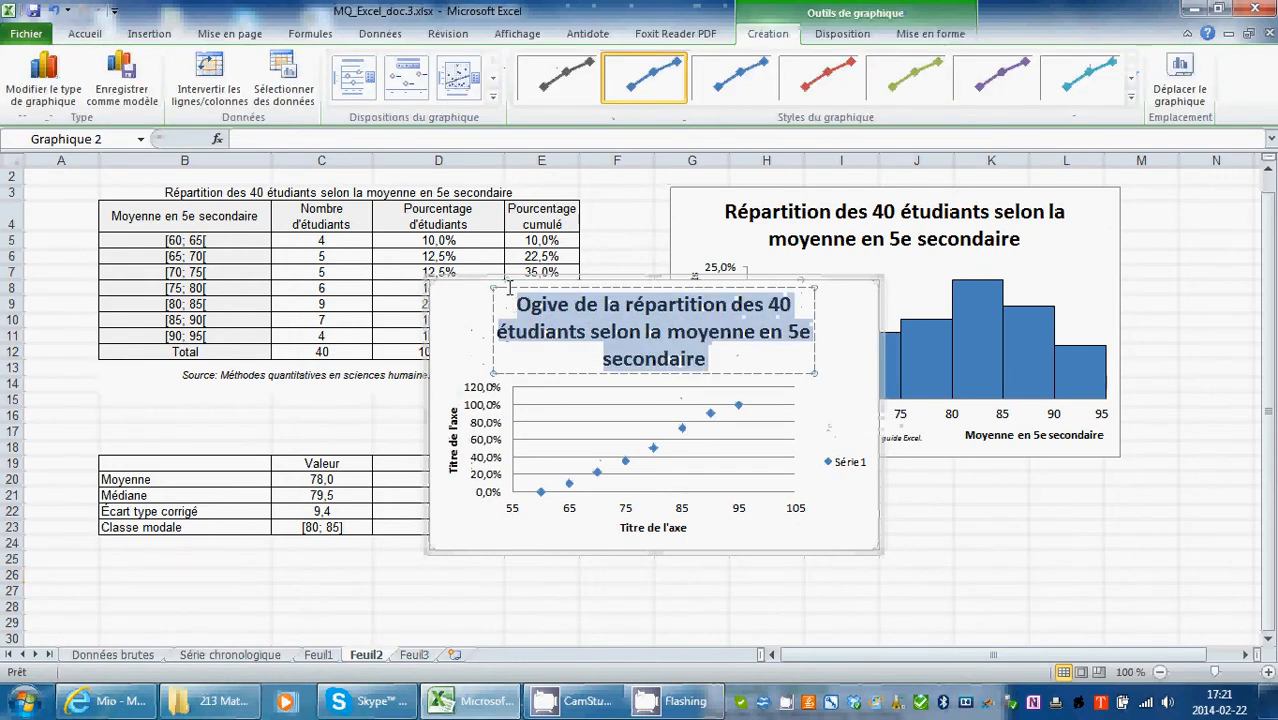
left_click(85, 33)
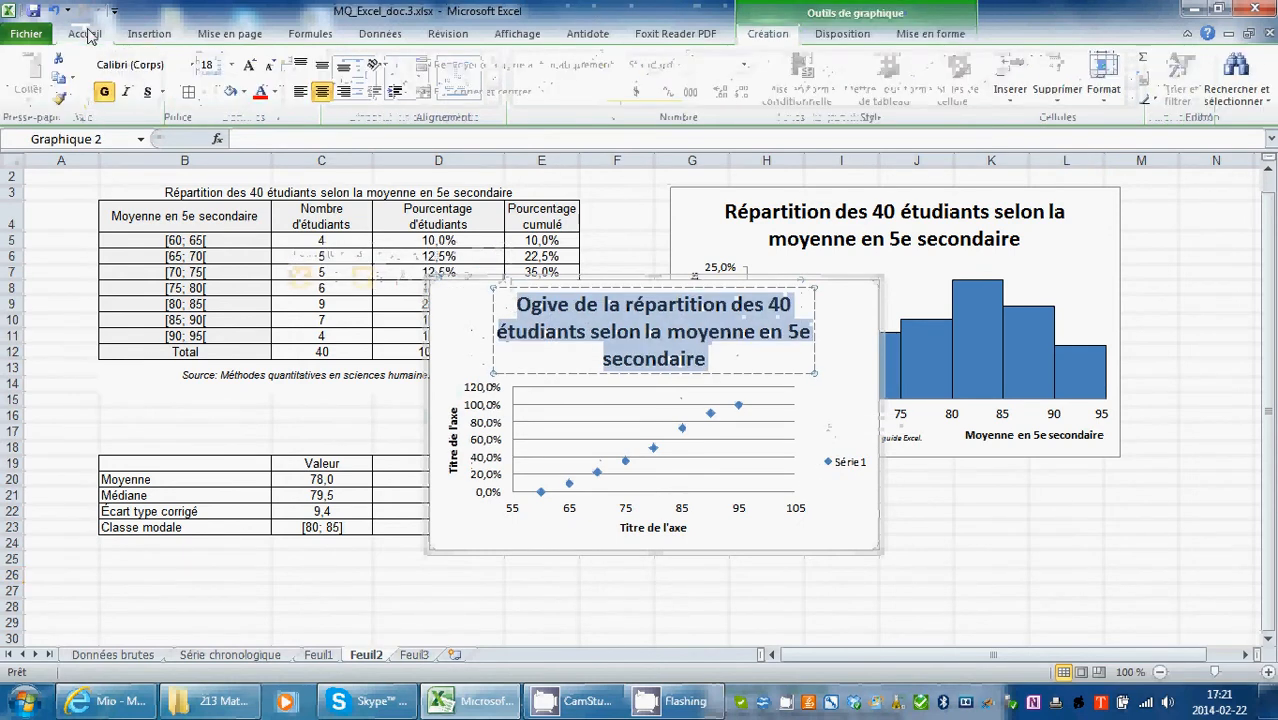
left_click(270, 66)
left_click(1040, 526)
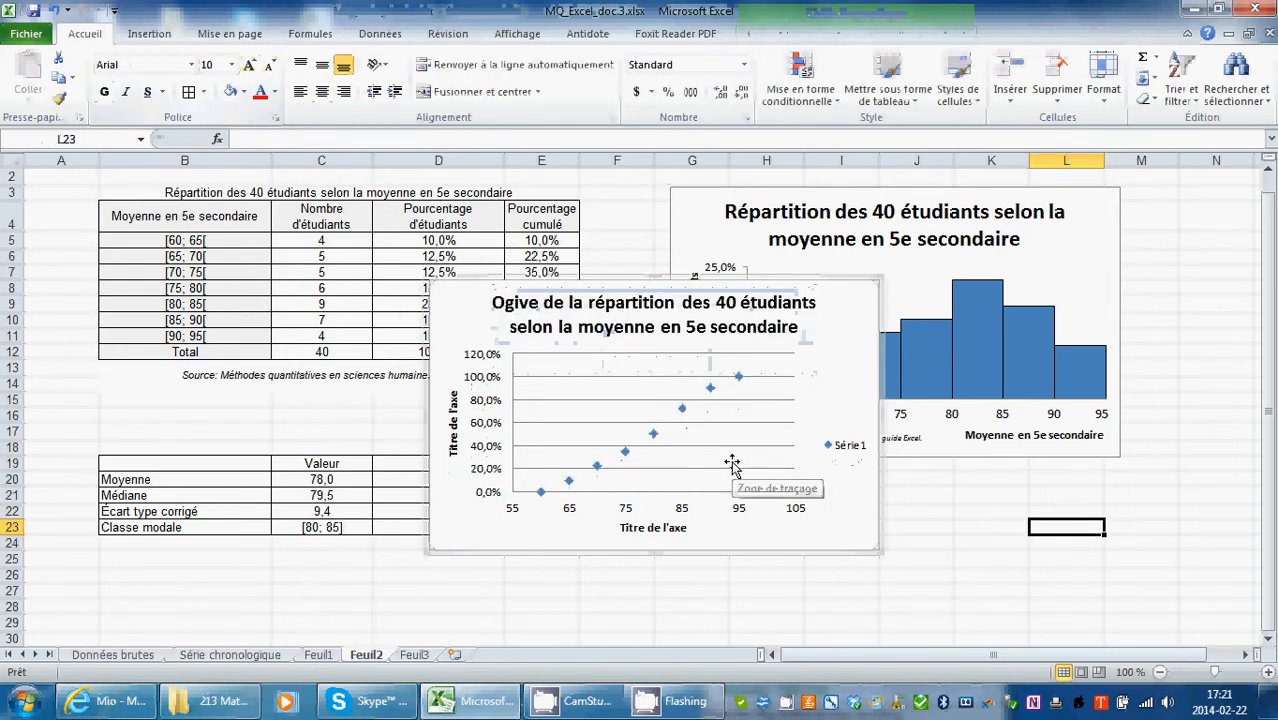
left_click(858, 453)
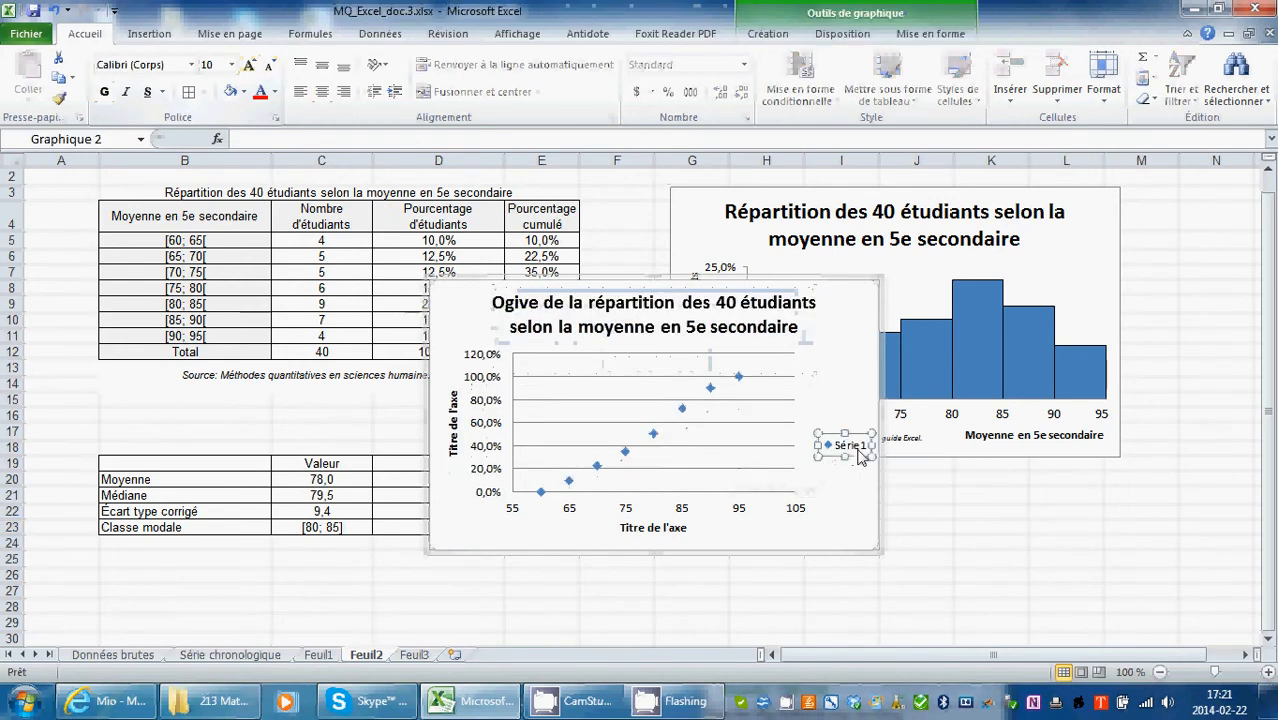
key("Delete")
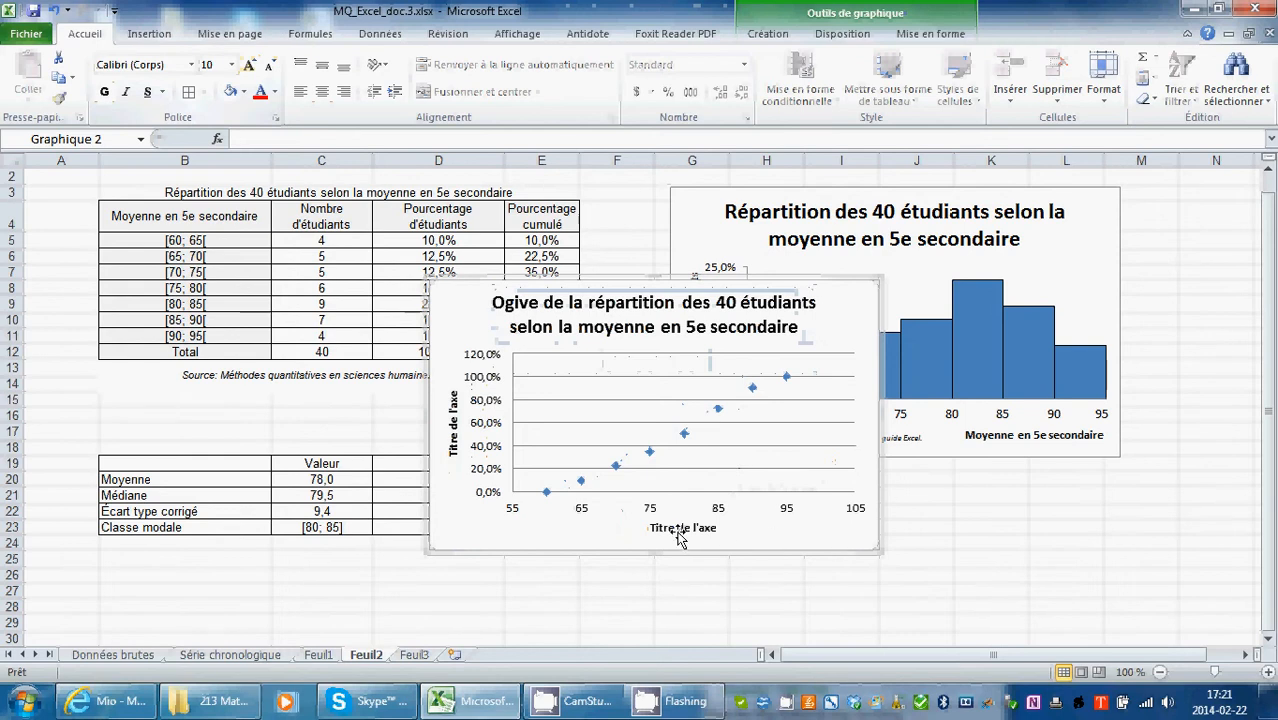
Format the data series with a solid dark red line connecting its markers
right_click(757, 396)
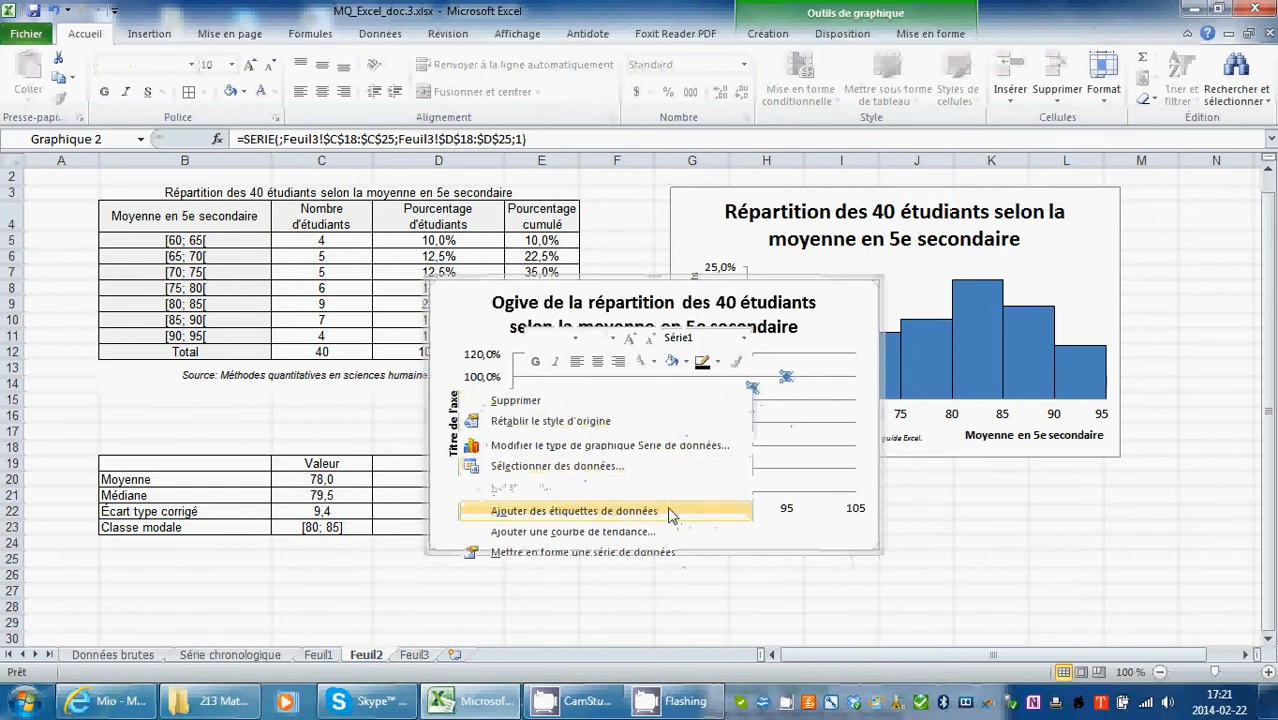
left_click(668, 562)
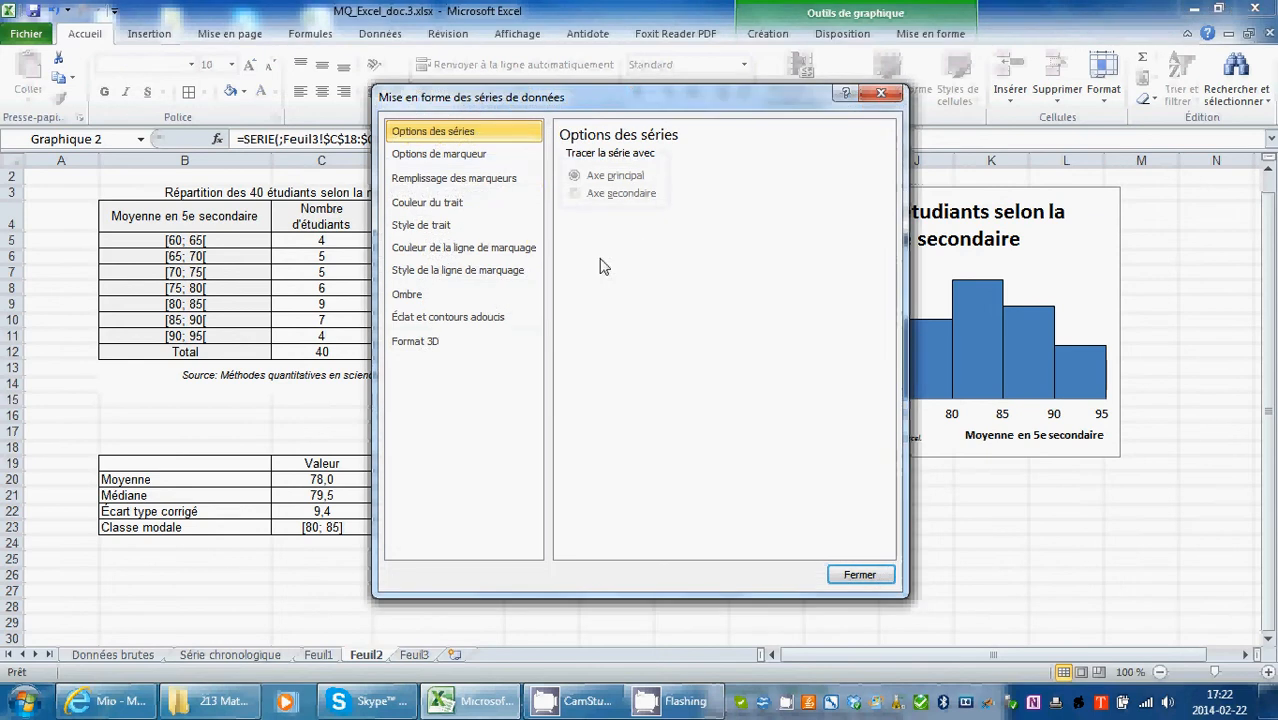
left_click(433, 206)
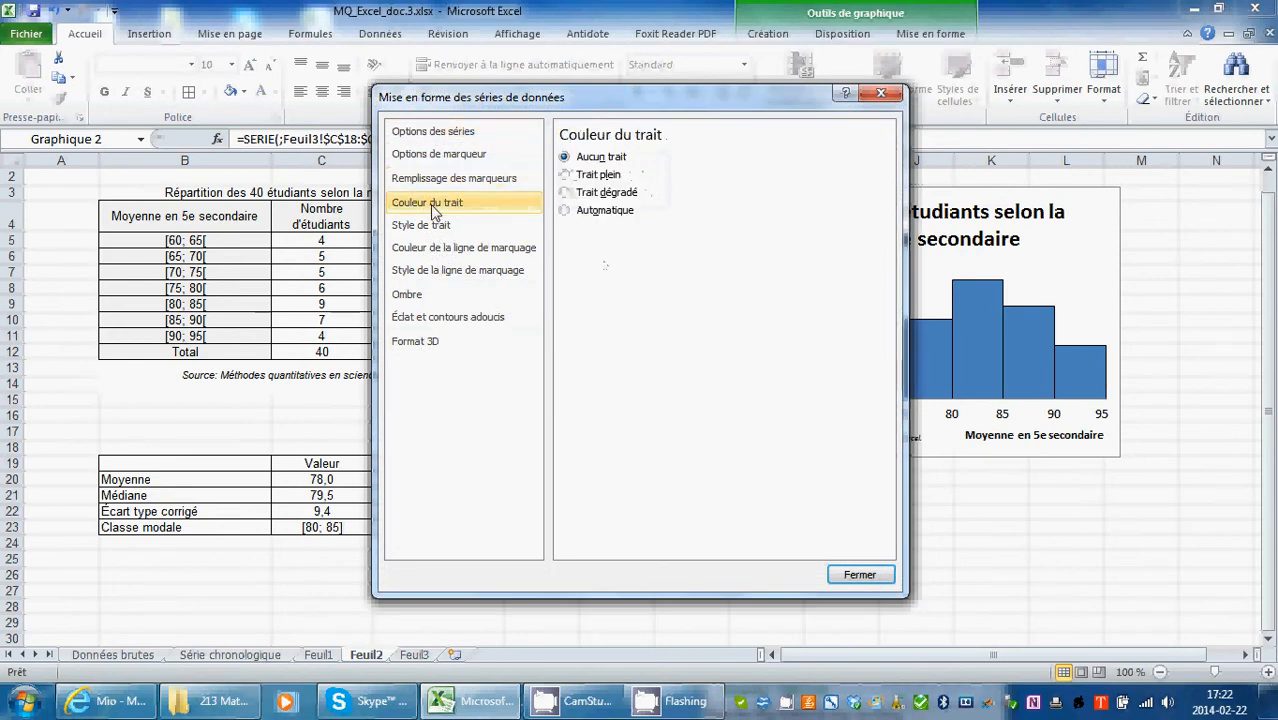
left_click(566, 176)
left_click(654, 236)
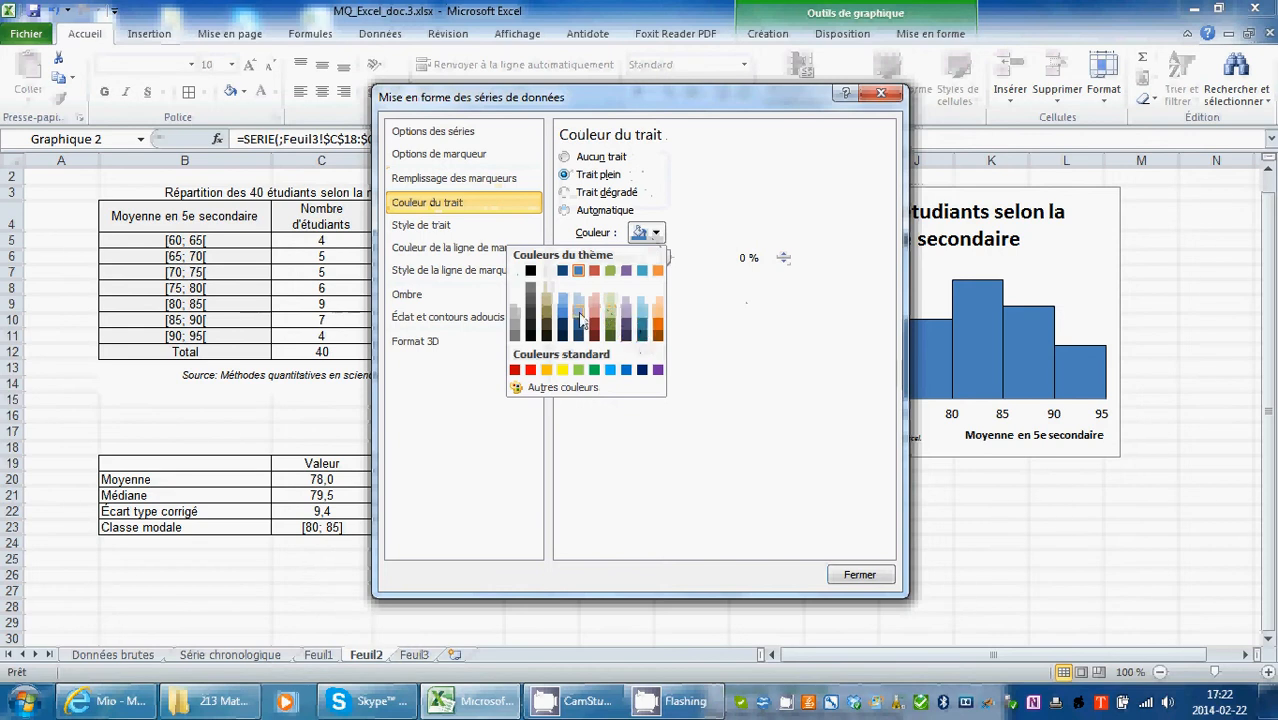
left_click(518, 371)
left_click(872, 575)
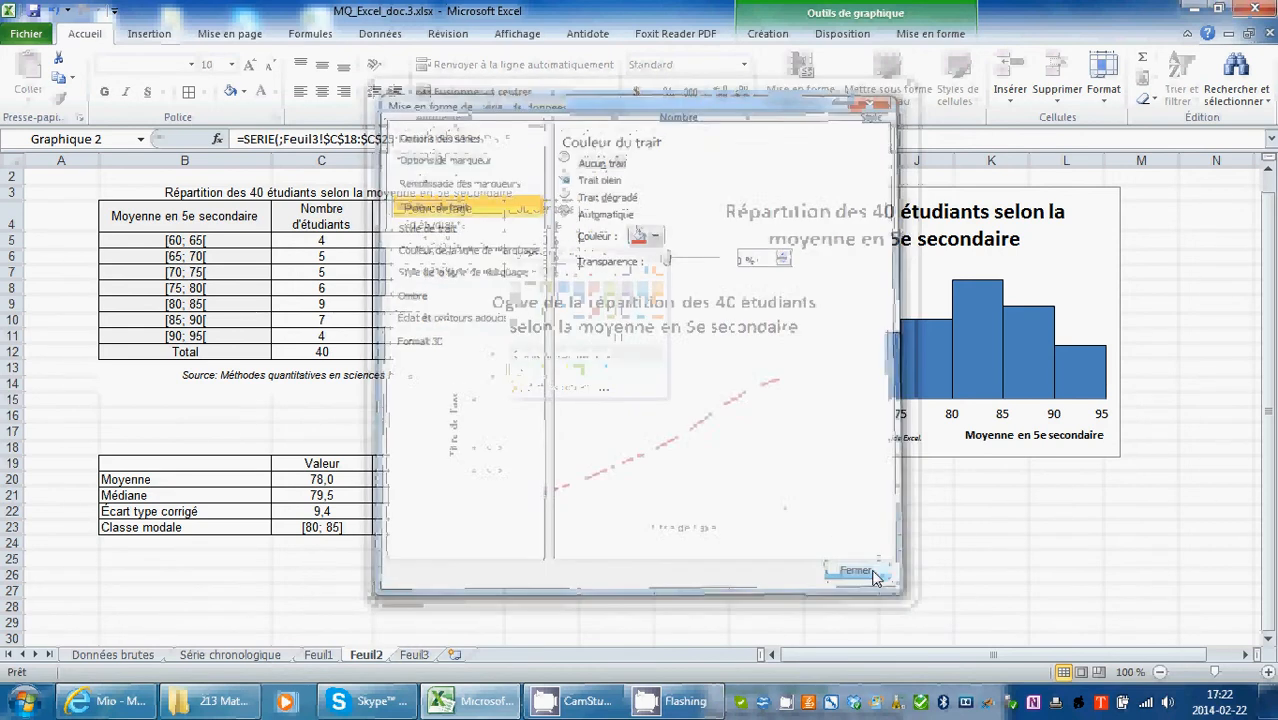
left_click(786, 624)
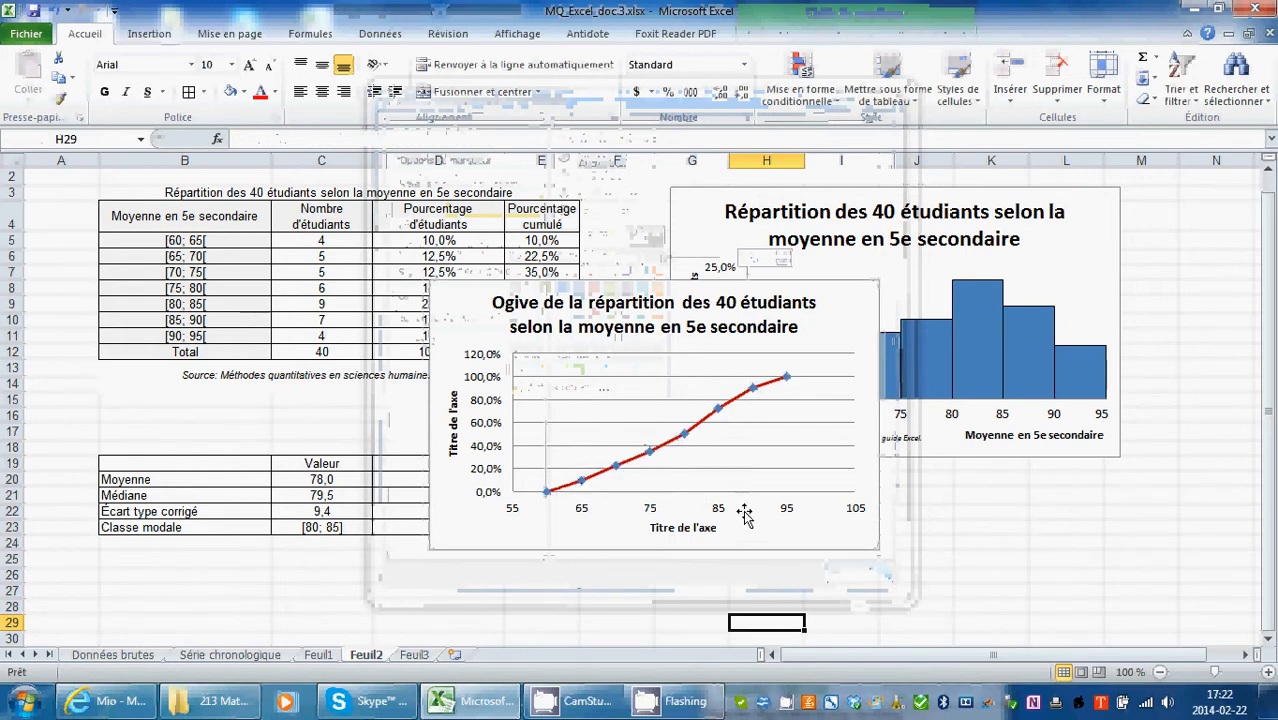
Set the vertical axis title to "Pourcentage cumulé" and the horizontal axis title to "Moyenne en 5e secondaire"
left_click(454, 446)
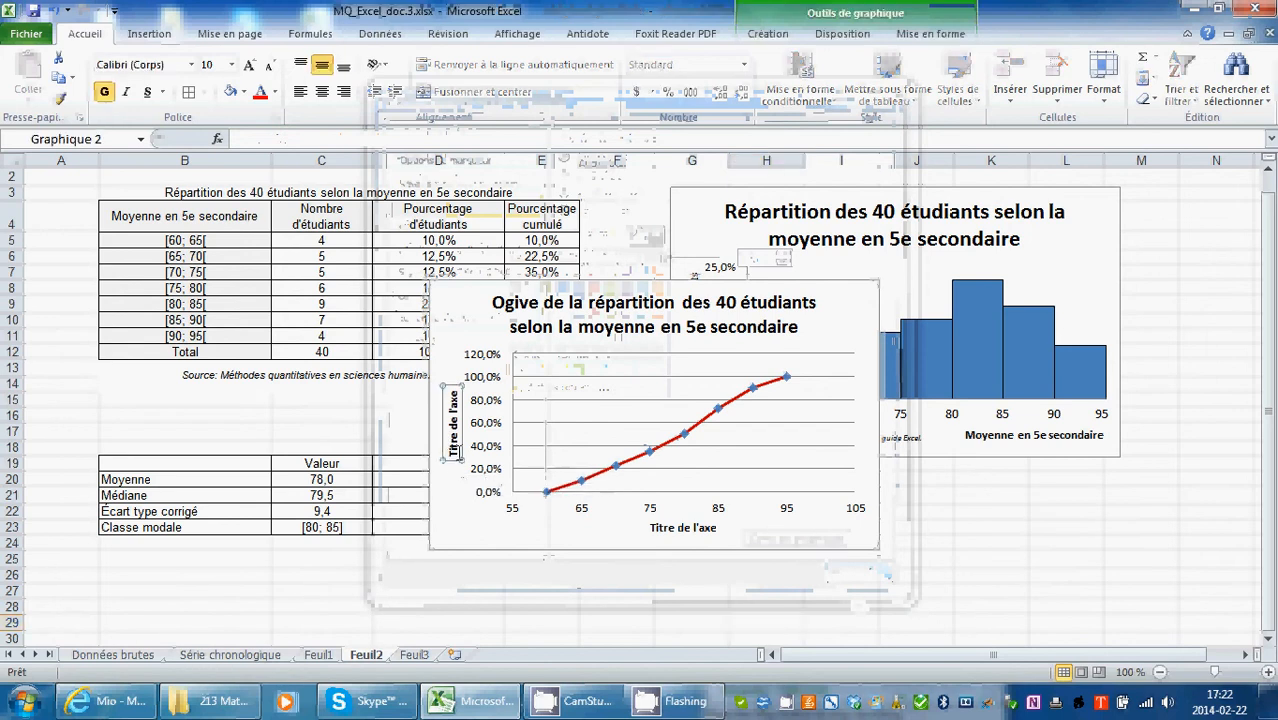
type("Pourcentage cumul")
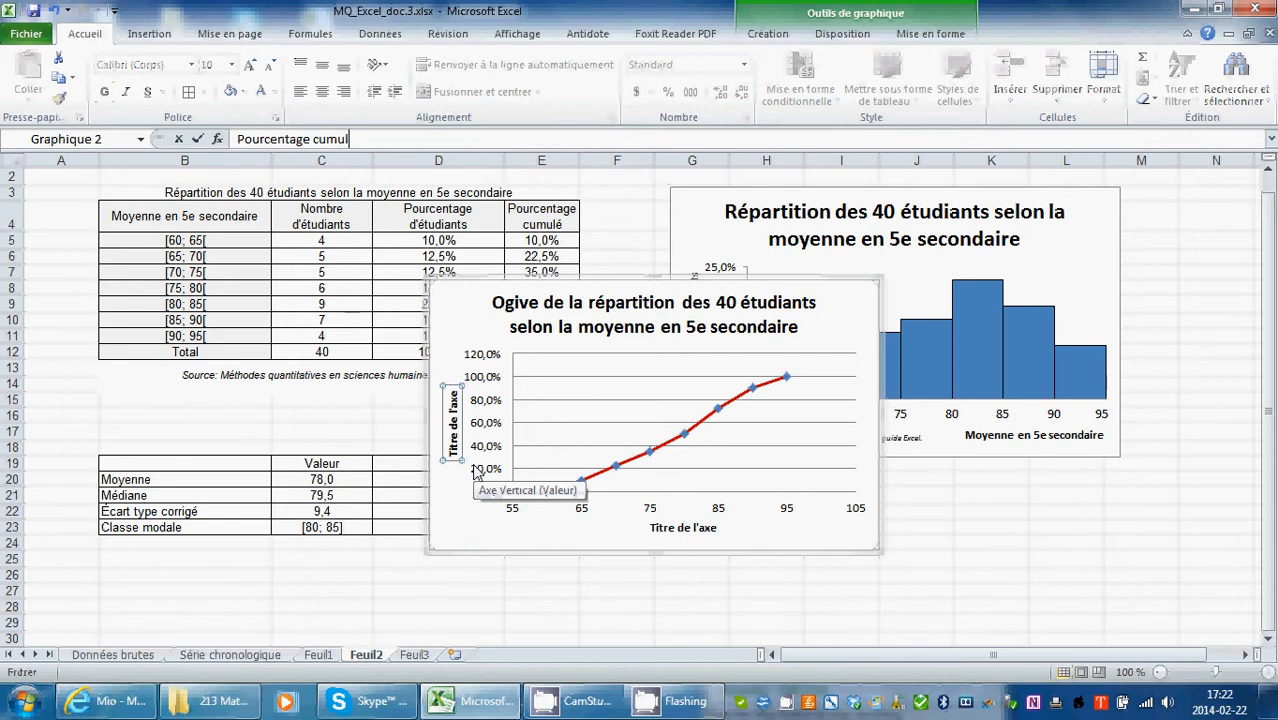
type("é")
left_click(690, 527)
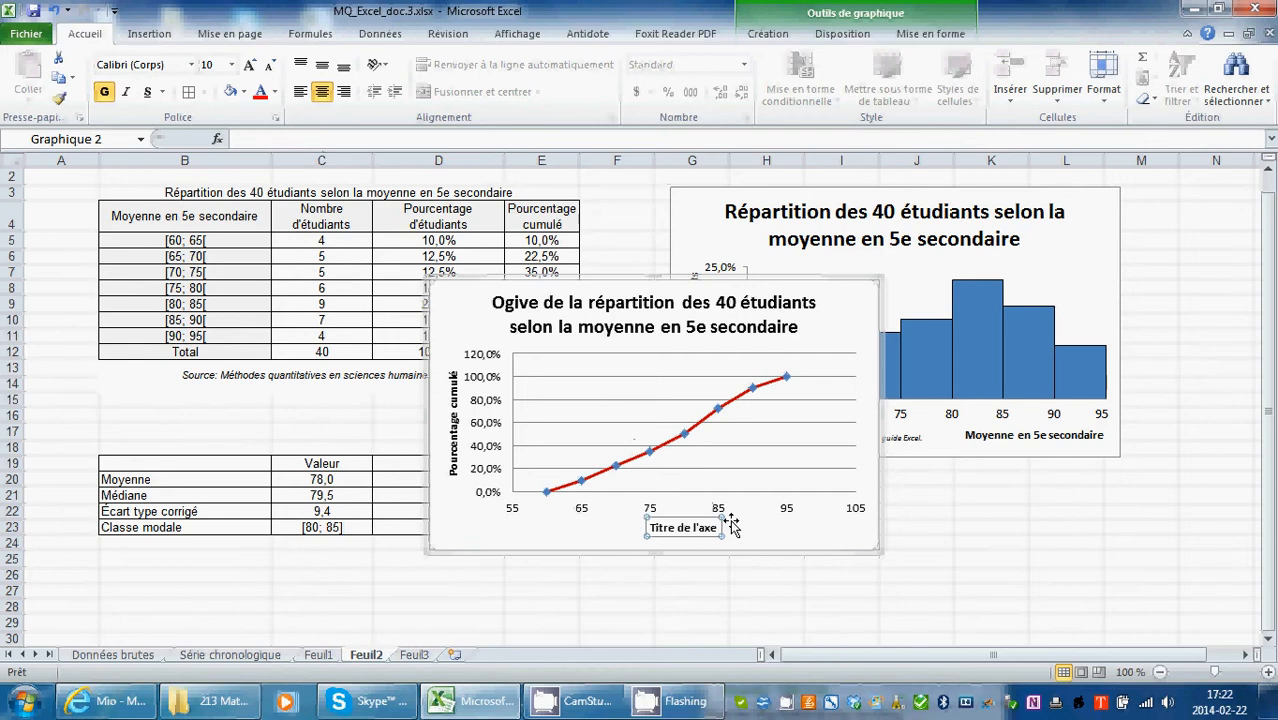
type("Moyenne en 5e secondaire")
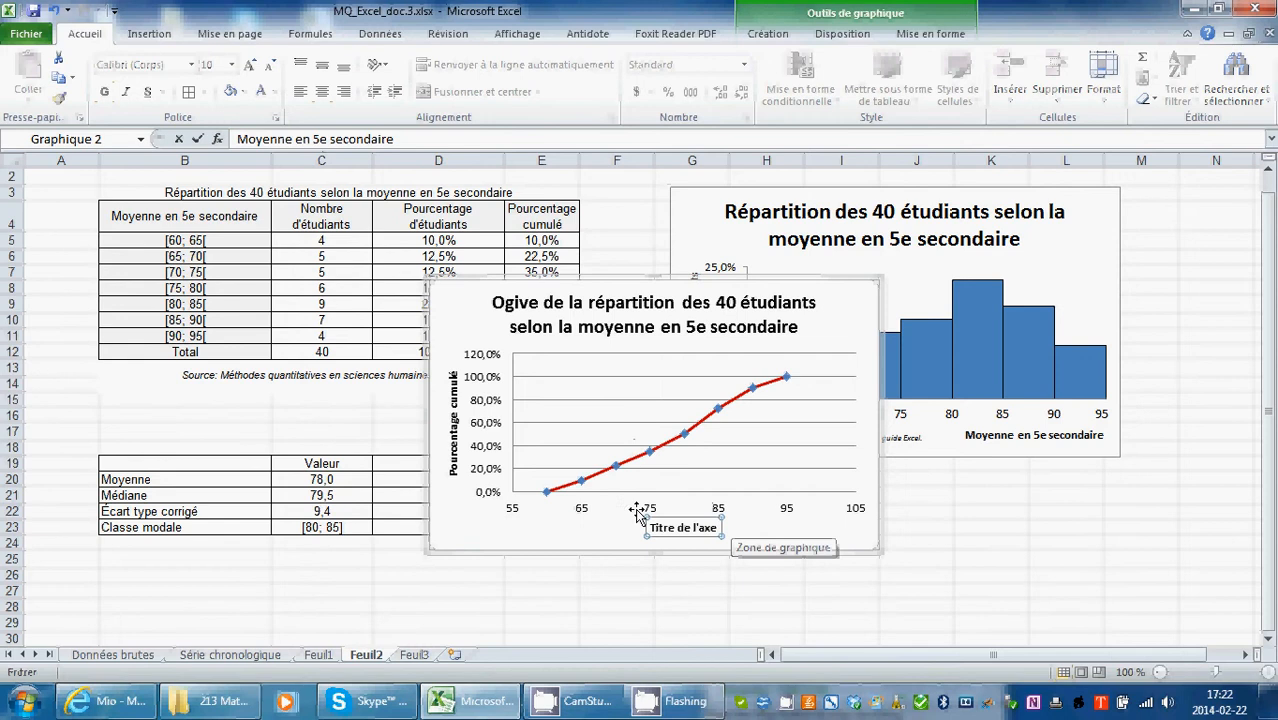
left_click(197, 139)
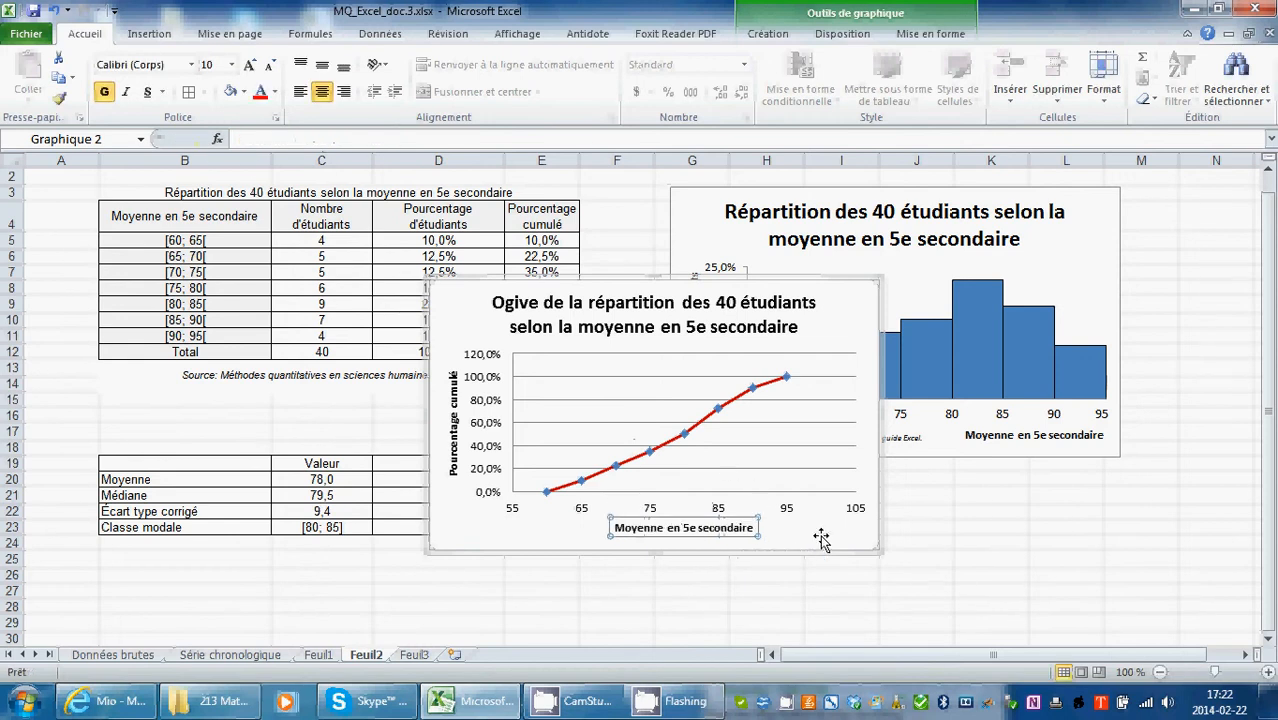
left_click(815, 607)
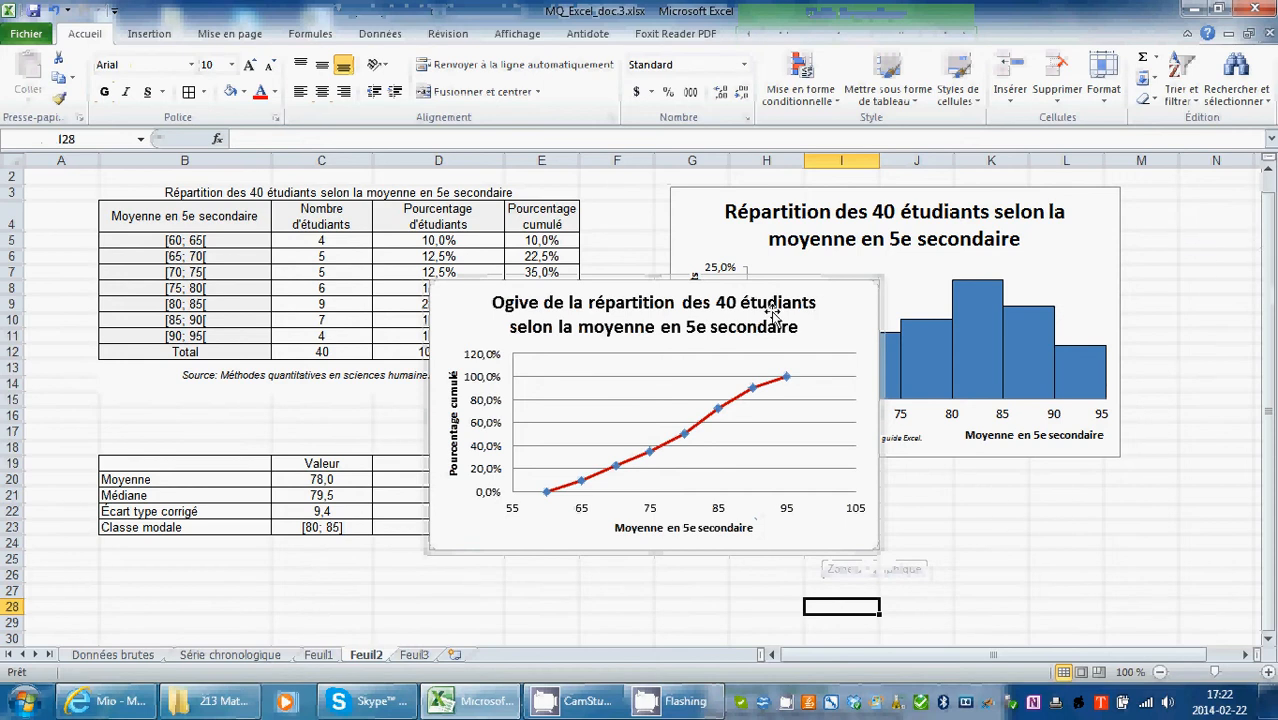
Move the ogive chart below the statistics table, with its upper edge at row 25 and its side aligned to column B
left_click(836, 322)
left_click_drag(646, 283, 314, 560)
scroll(1190, 472, "down", 6)
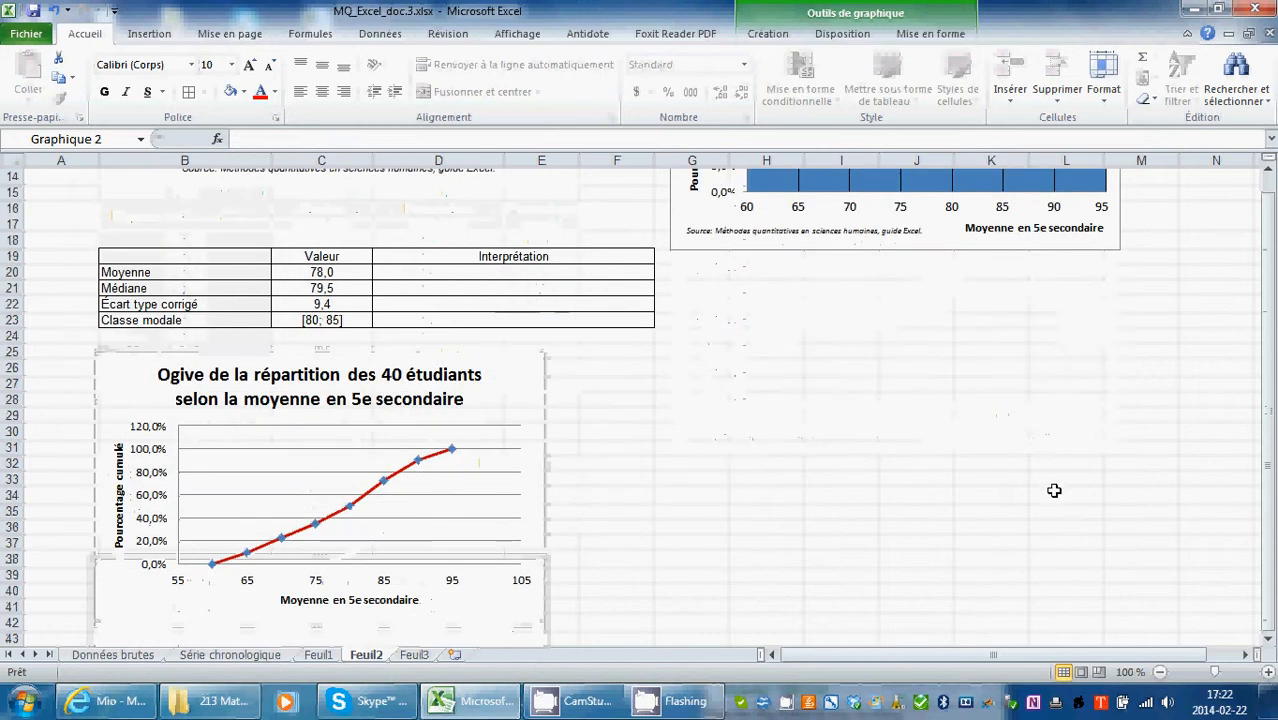
scroll(760, 483, "up", 1)
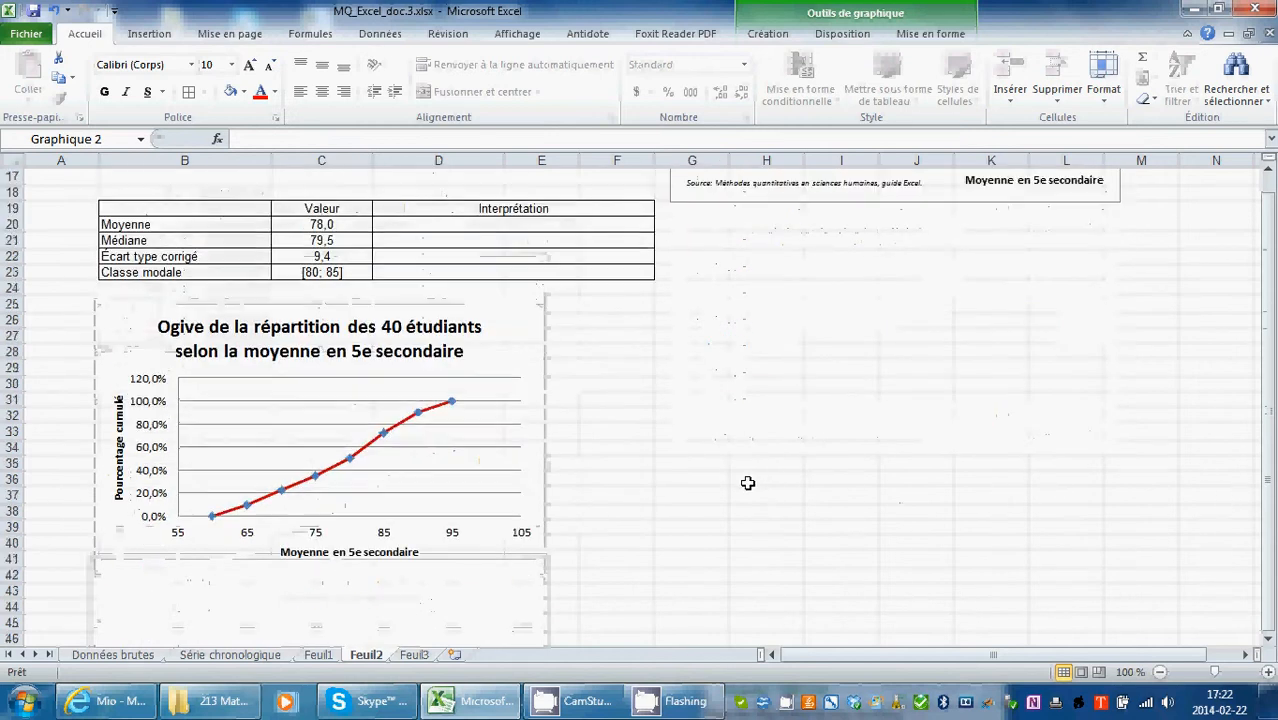
Move the ogive's horizontal axis title to the right end beneath the axis
left_click(385, 552)
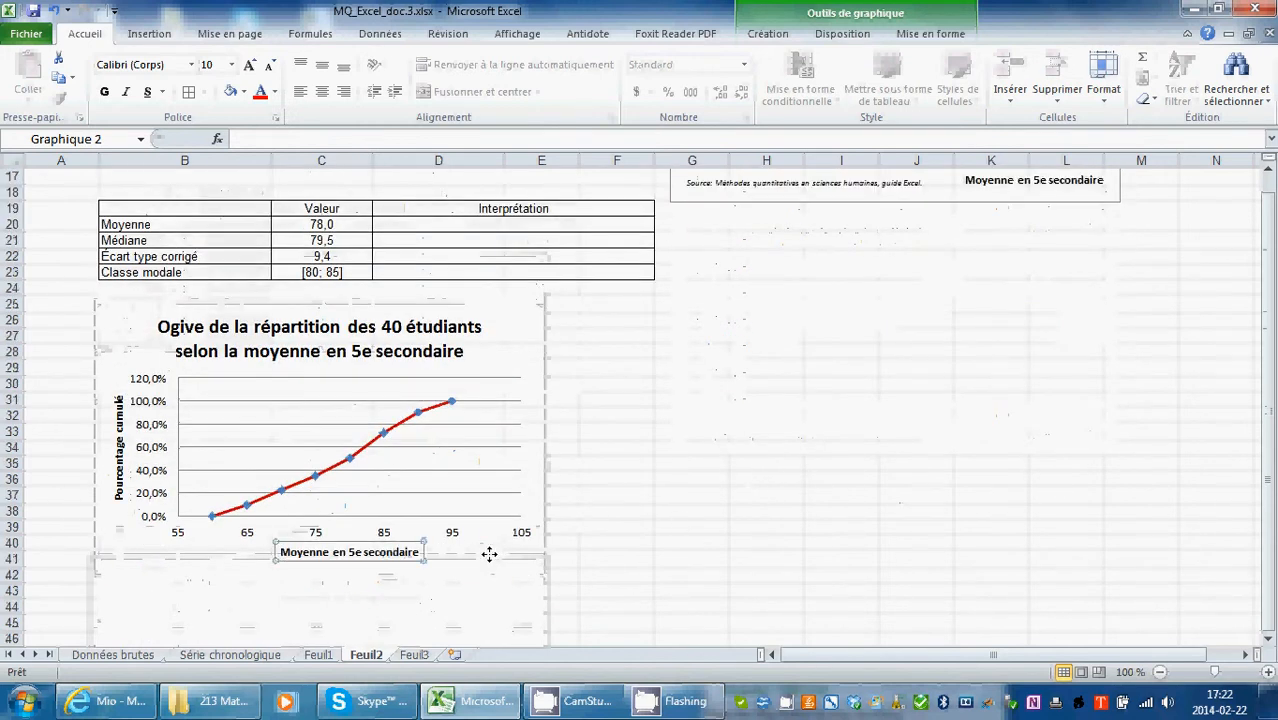
left_click_drag(489, 554, 497, 554)
left_click(851, 404)
Copy the source note from the histogram and place the copy beneath the ogive's axis, beside the horizontal axis title
scroll(862, 398, "up", 1)
left_click(871, 232)
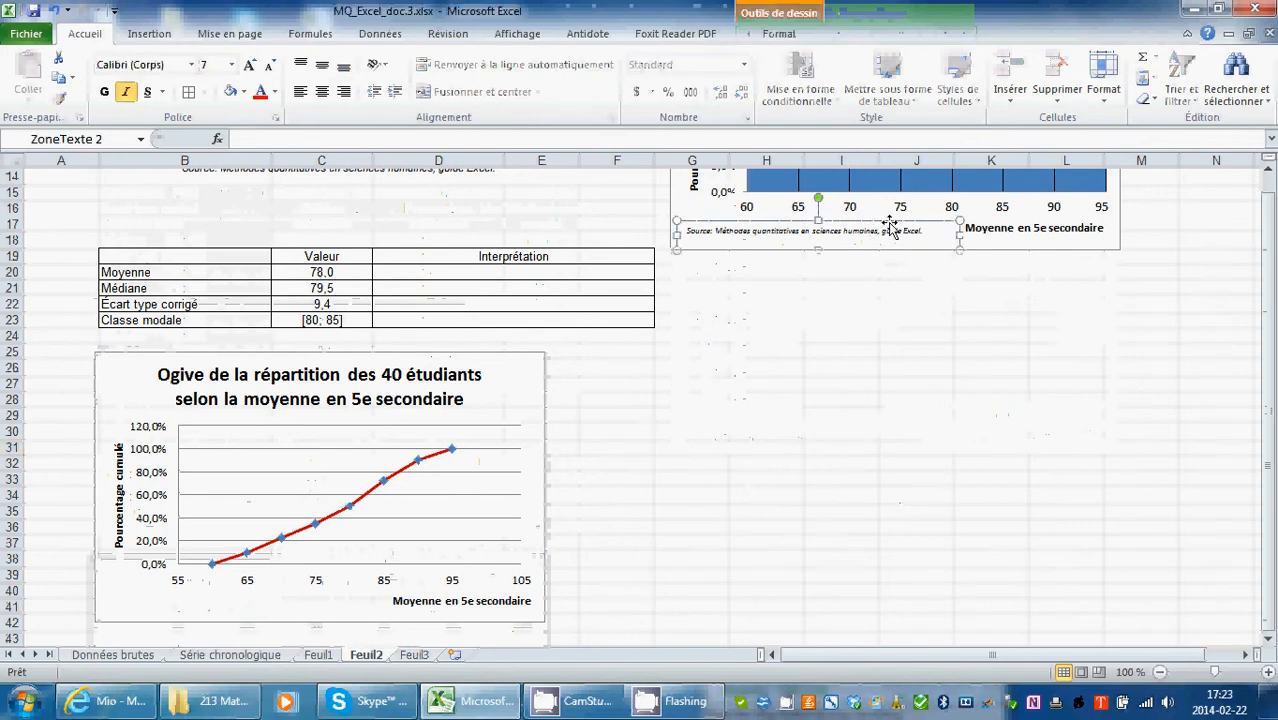
left_click(802, 462)
key("ctrl+v")
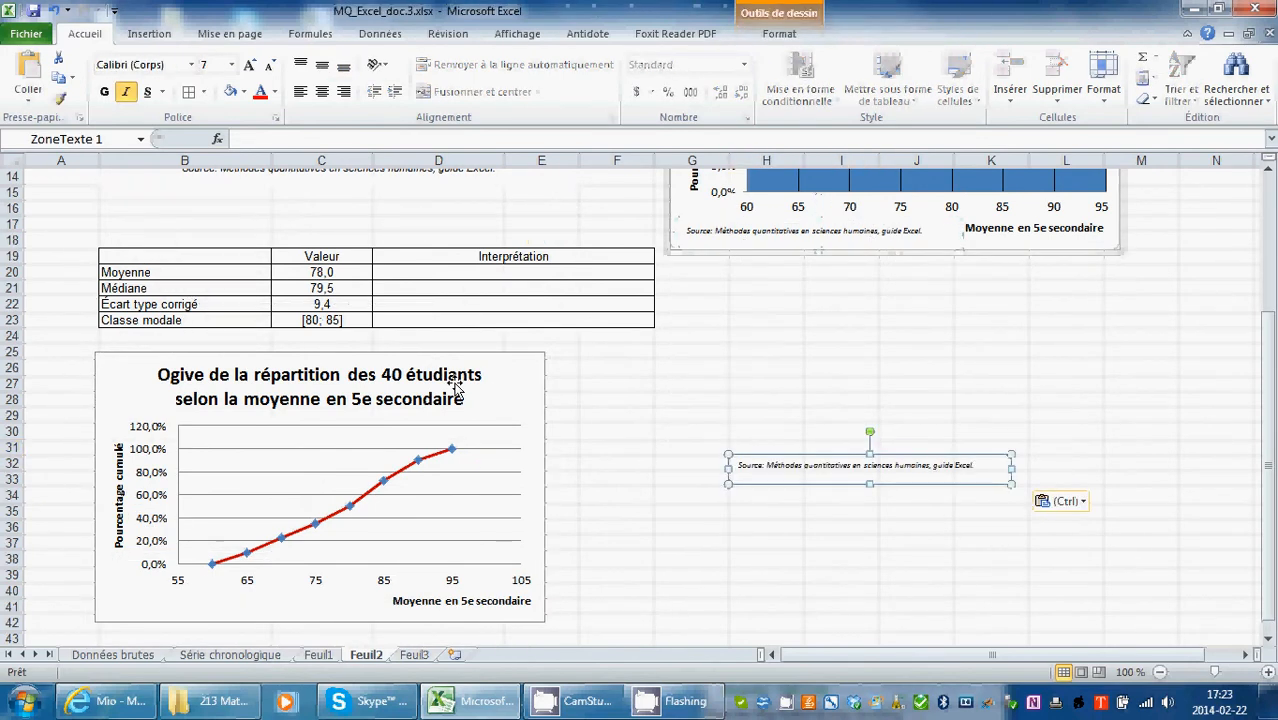
scroll(849, 518, "down", 2)
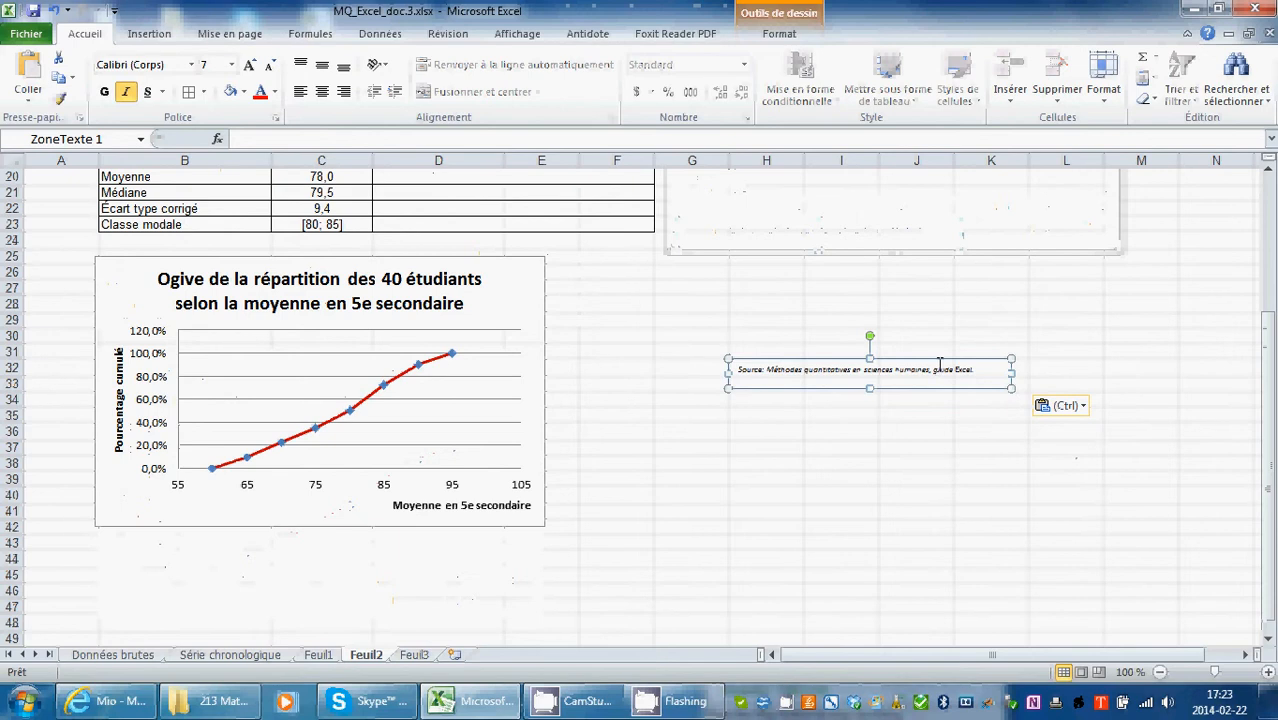
left_click_drag(936, 362, 310, 496)
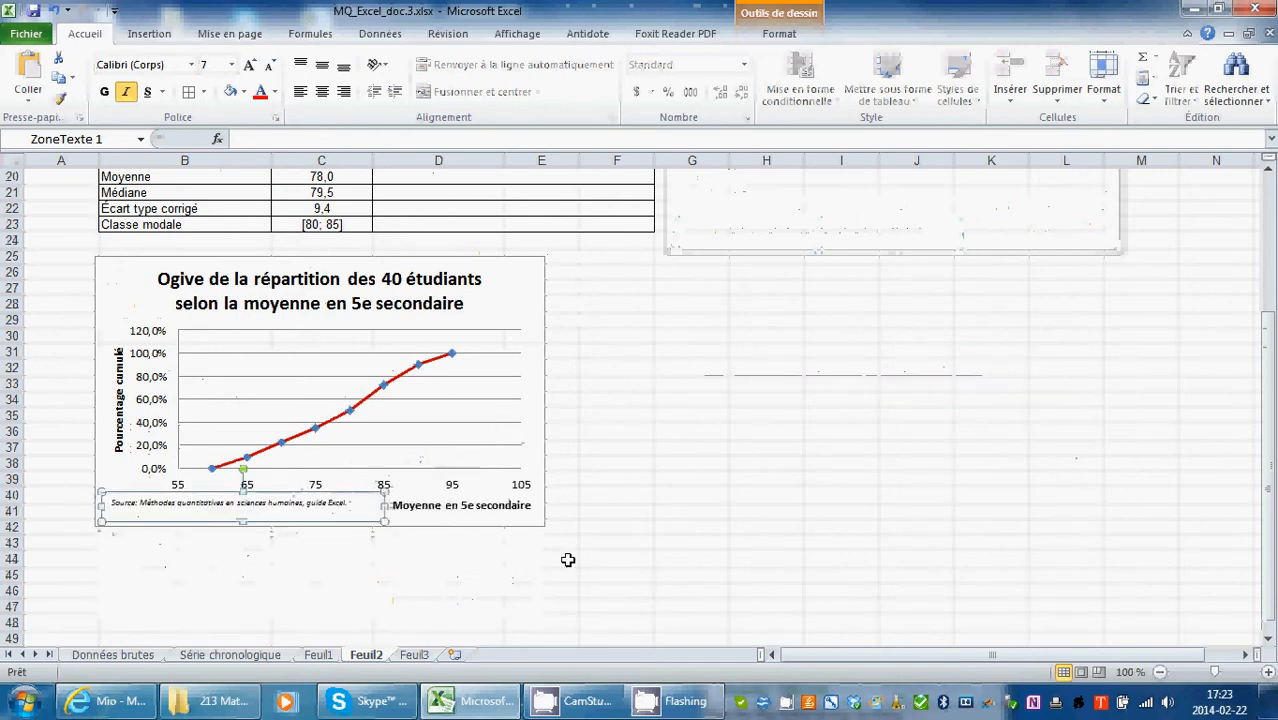
left_click(598, 591)
Increase the font size of the ogive's entire source note by one step
left_click(313, 512)
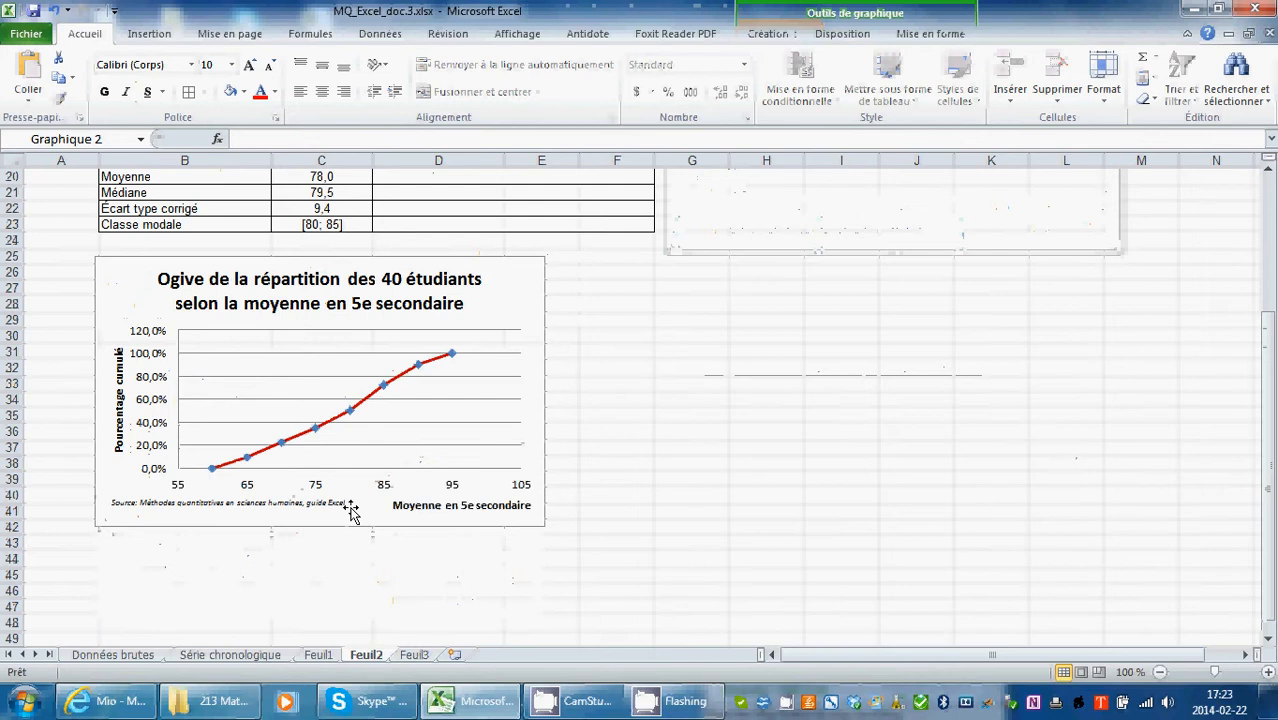
left_click(346, 504)
left_click_drag(352, 504, 348, 504)
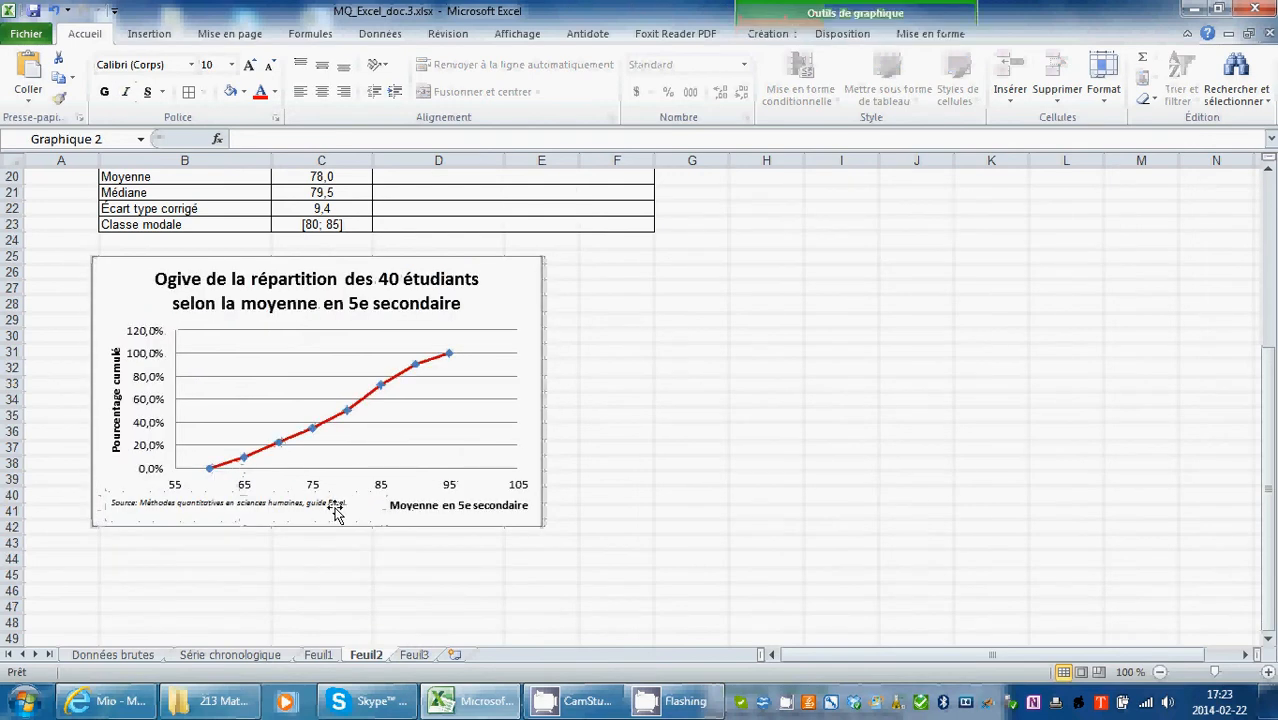
left_click(336, 506)
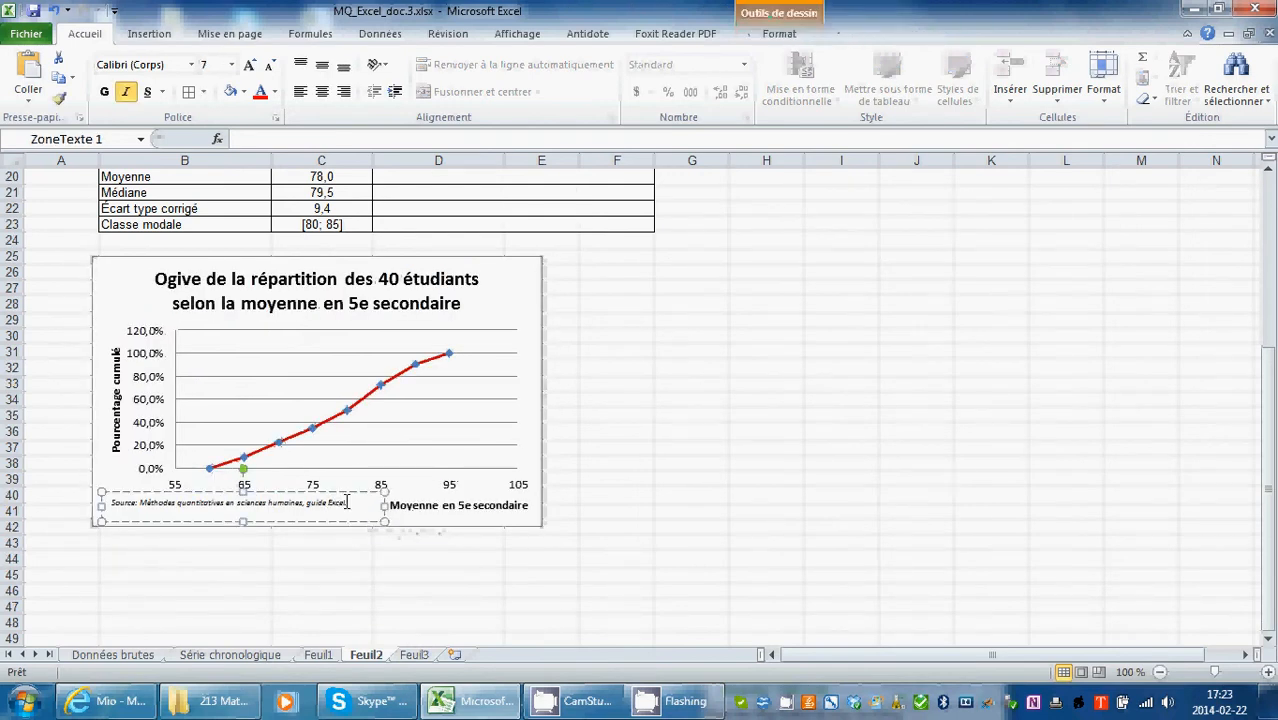
left_click_drag(175, 503, 101, 506)
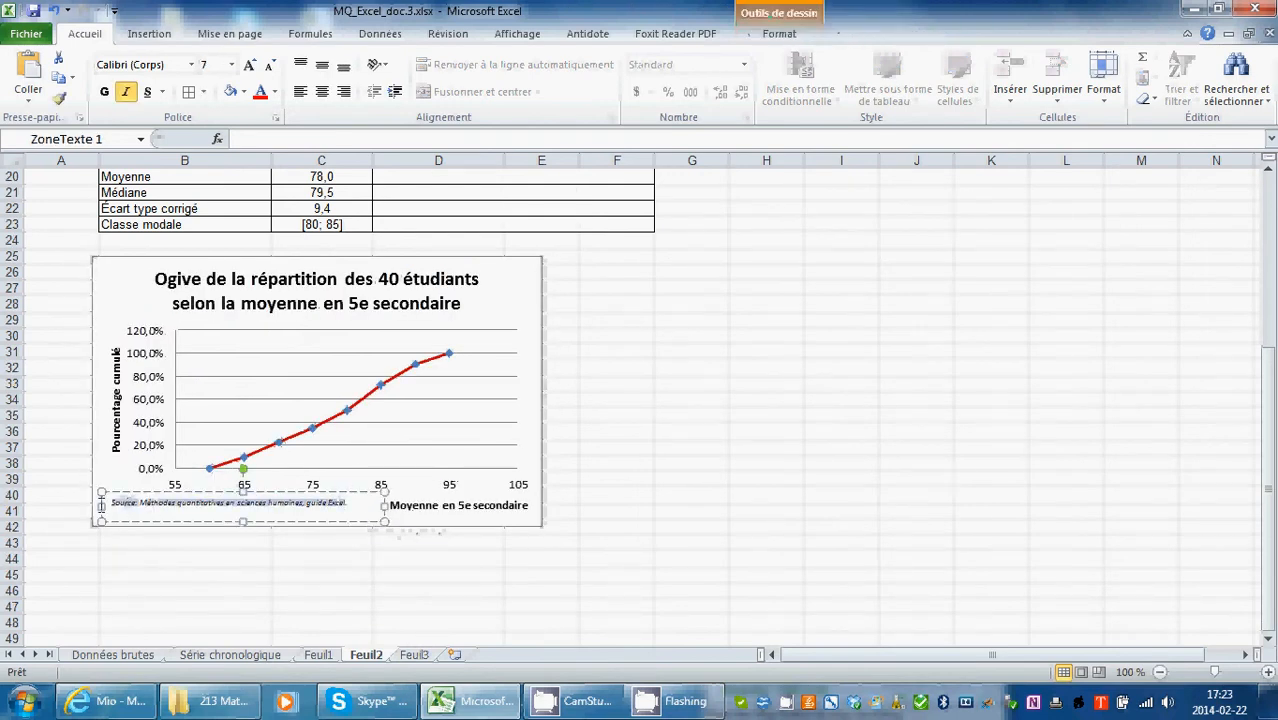
left_click(249, 64)
left_click(780, 412)
Set the font size of the histogram's entire source note to 8
scroll(899, 458, "up", 2)
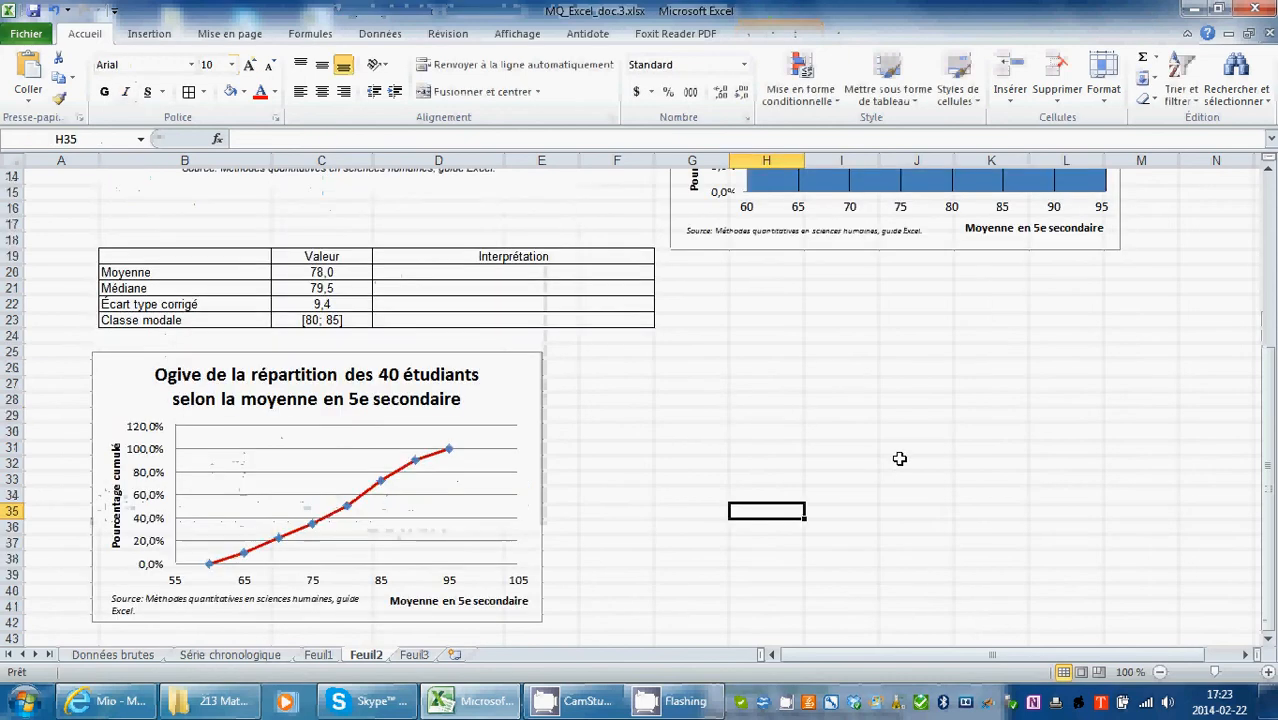
left_click(872, 231)
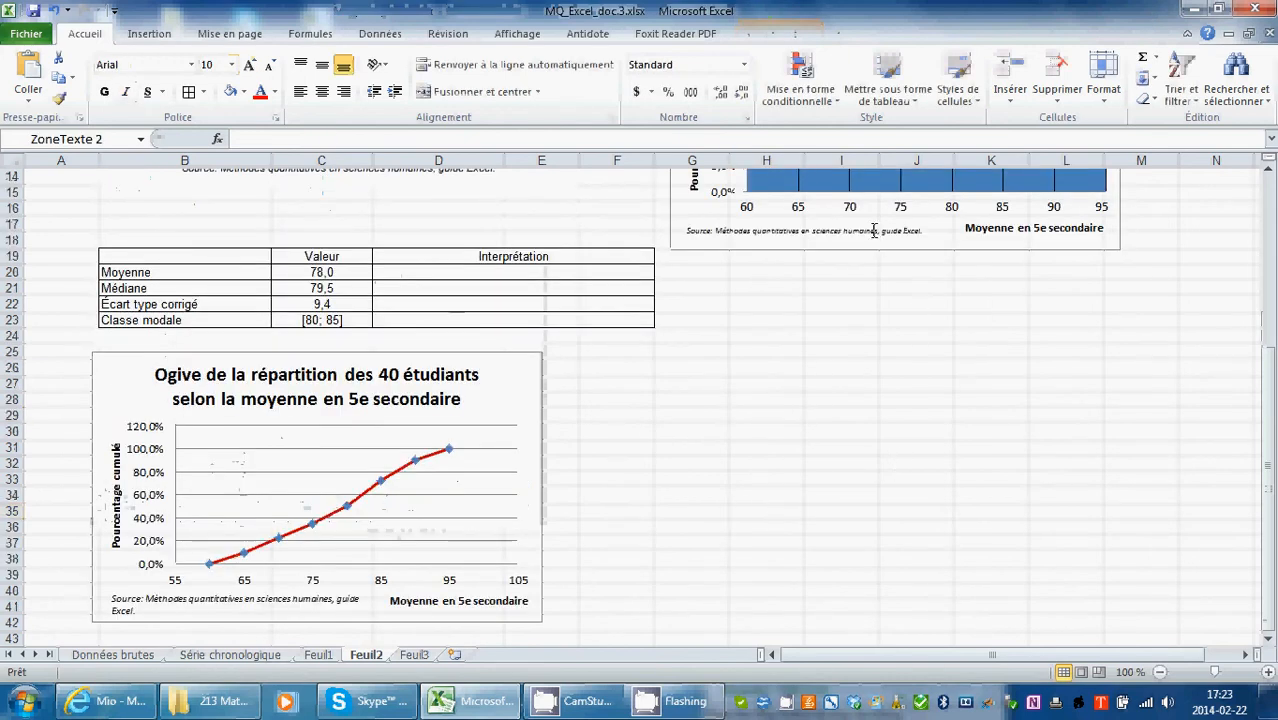
left_click(250, 65)
left_click(269, 64)
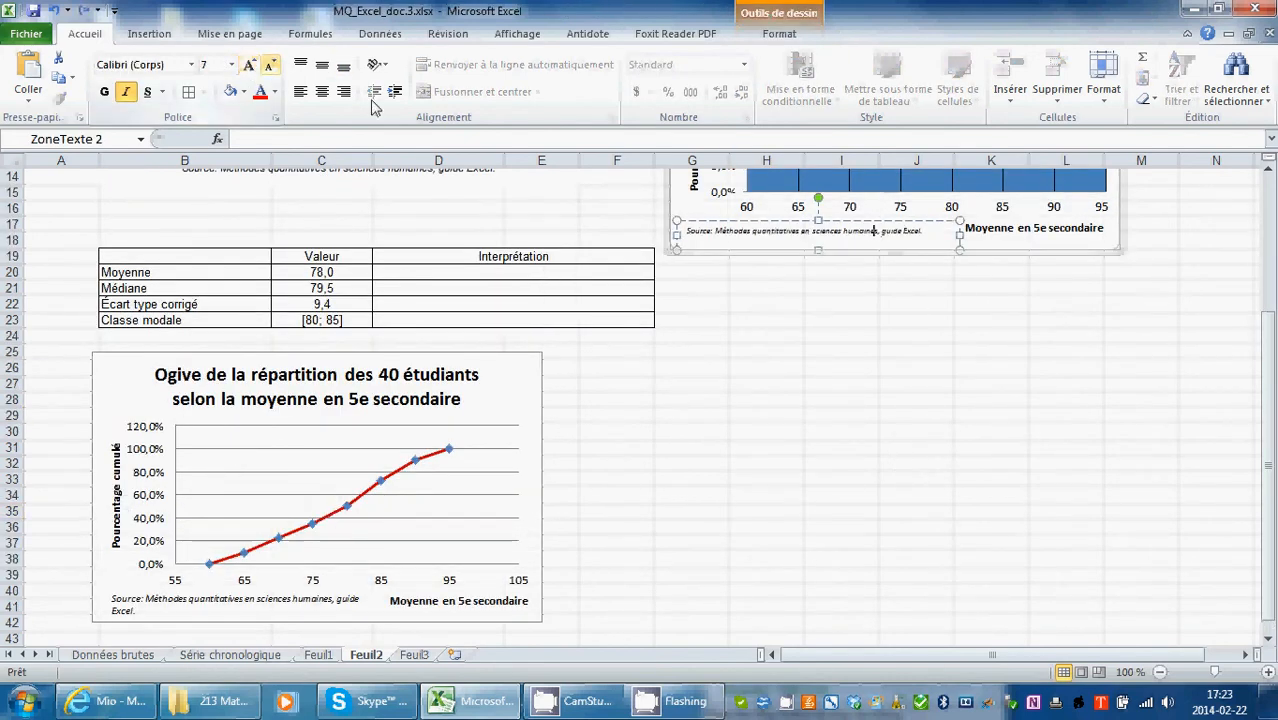
triple_click(686, 227)
left_click(249, 66)
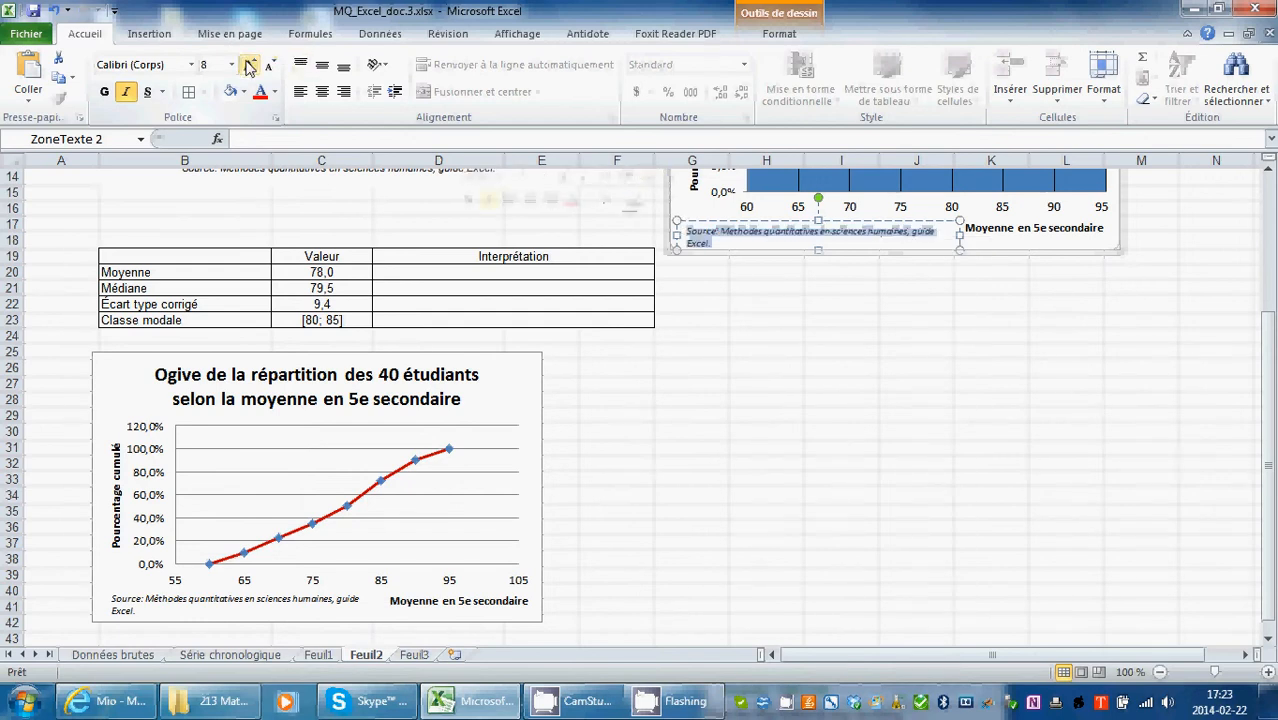
left_click(767, 440)
Enter "Estimation du pourcentage d'étudiants ayant moins de 85% de moyenne en 5e secondaire" in cell B44 below the ogive
scroll(665, 499, "down", 4)
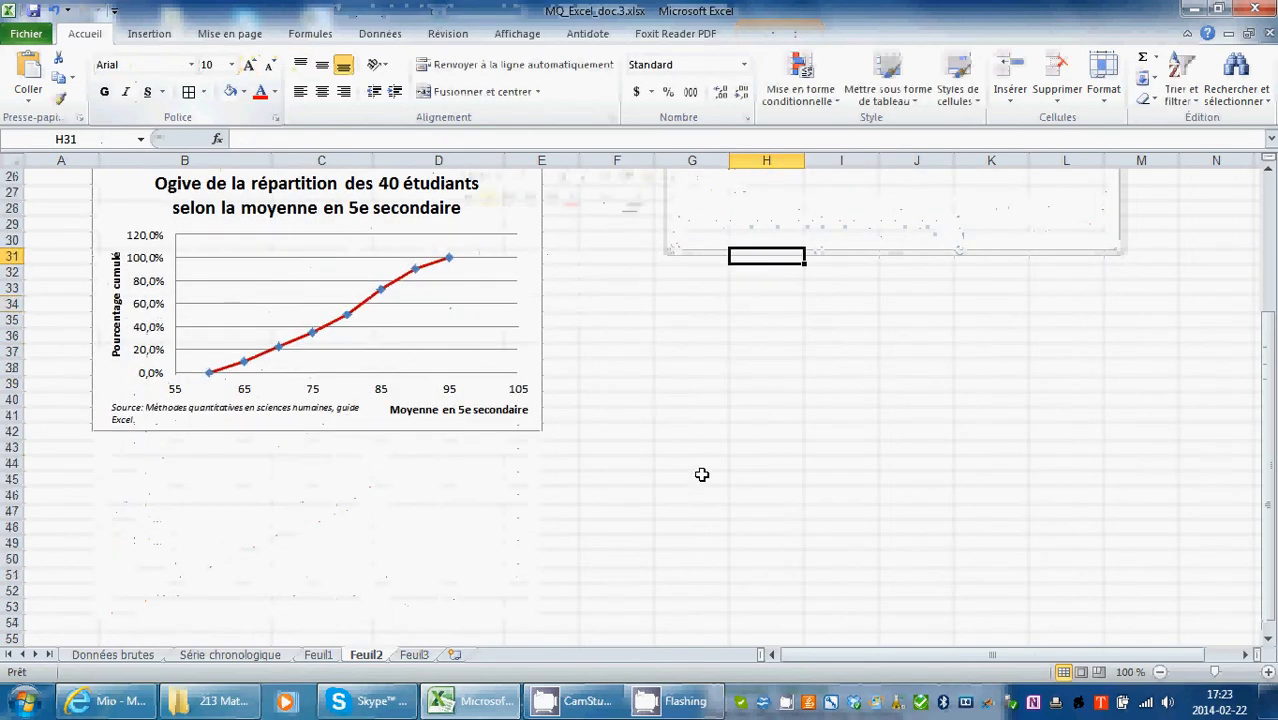
scroll(662, 459, "up", 2)
scroll(669, 463, "down", 1)
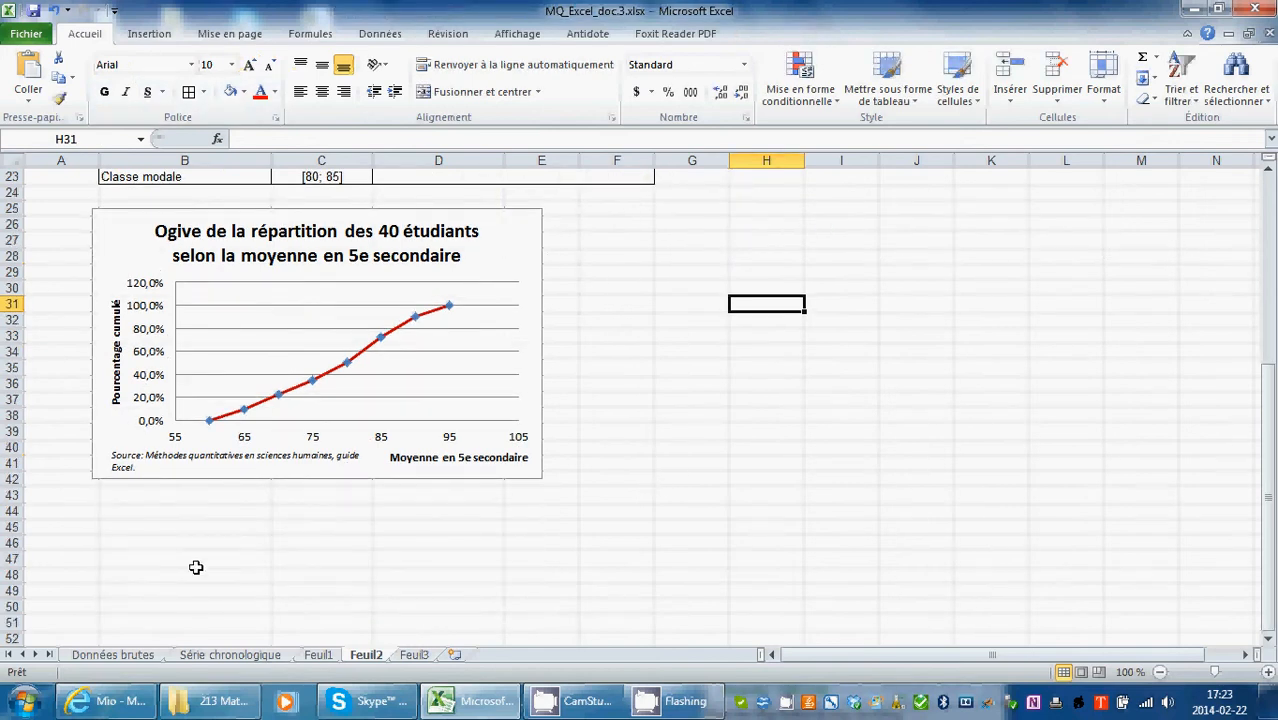
left_click(143, 511)
double_click(143, 511)
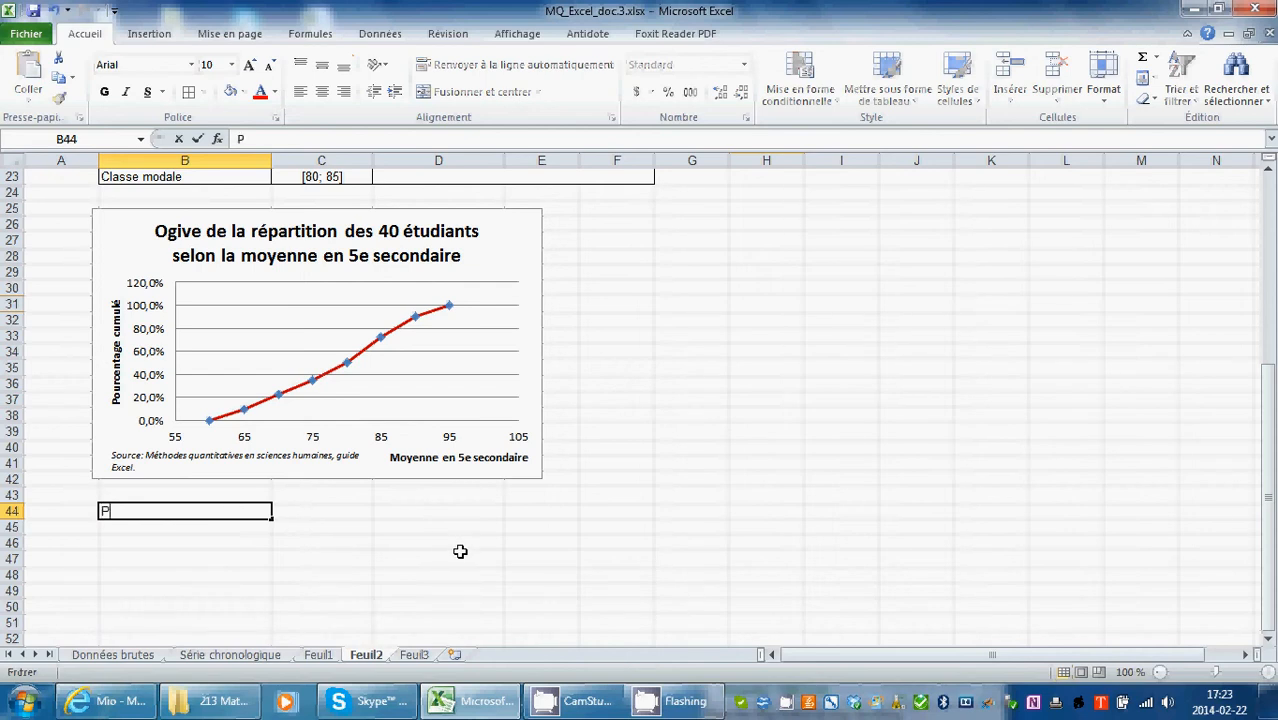
type("Esti")
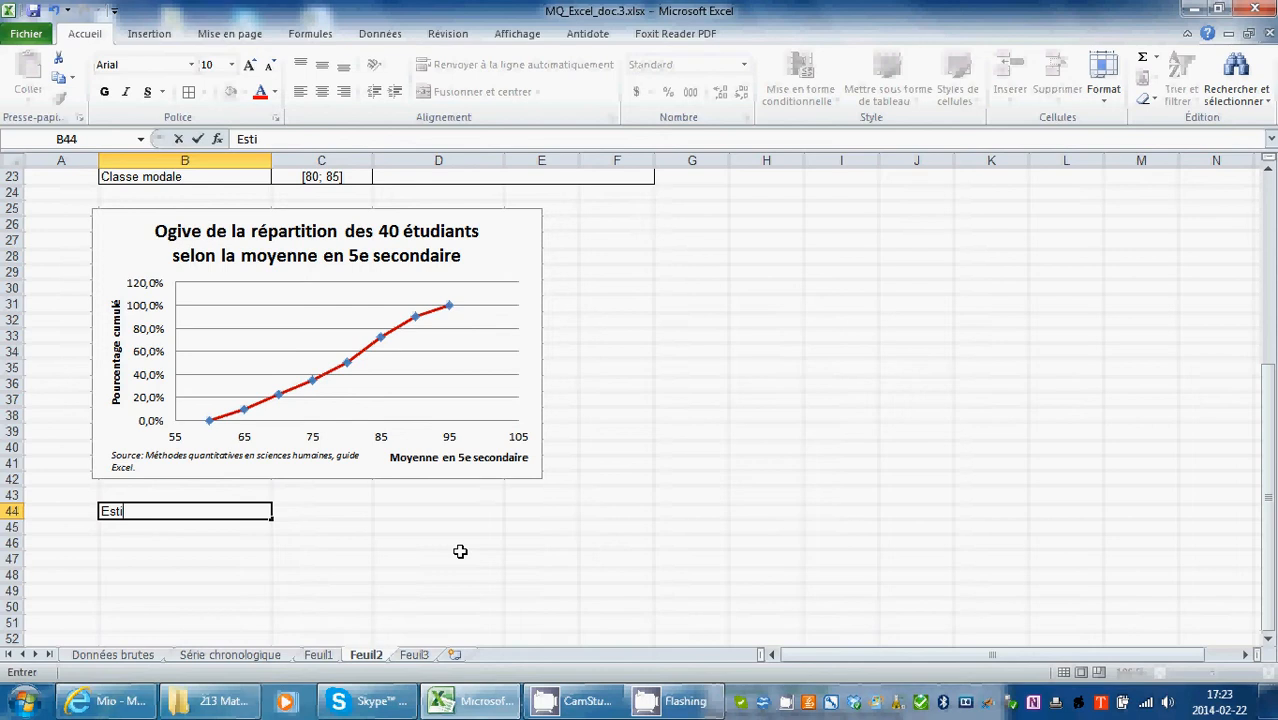
type("mation du pourcent")
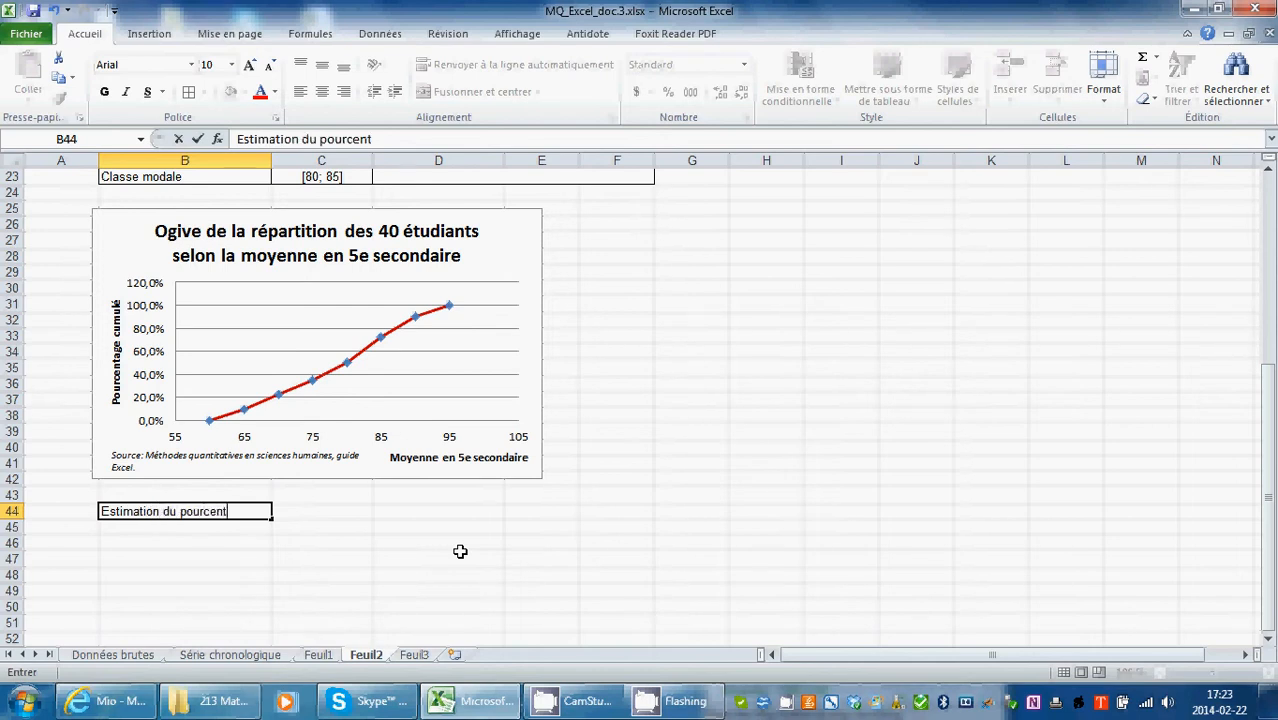
type("age d'étudiants ayant moins de 8")
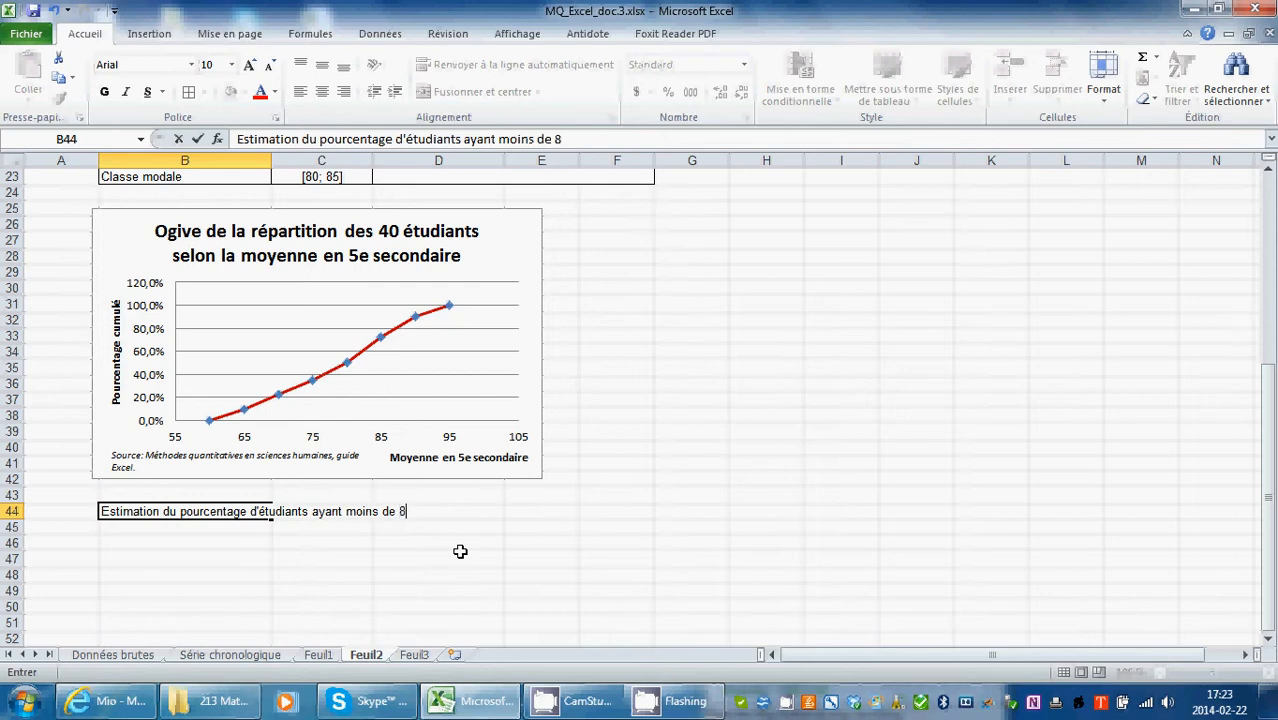
type("5% de nm")
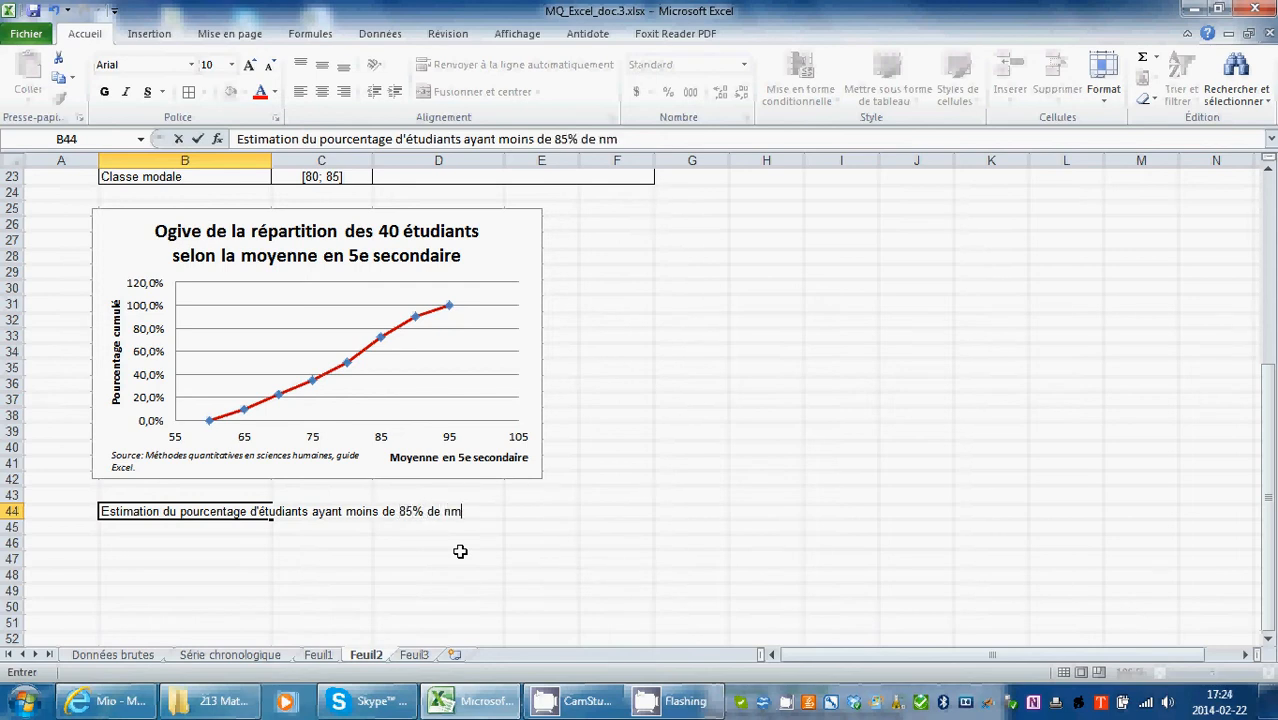
key("BackSpace")
key("BackSpace")
type("moyenne en 5")
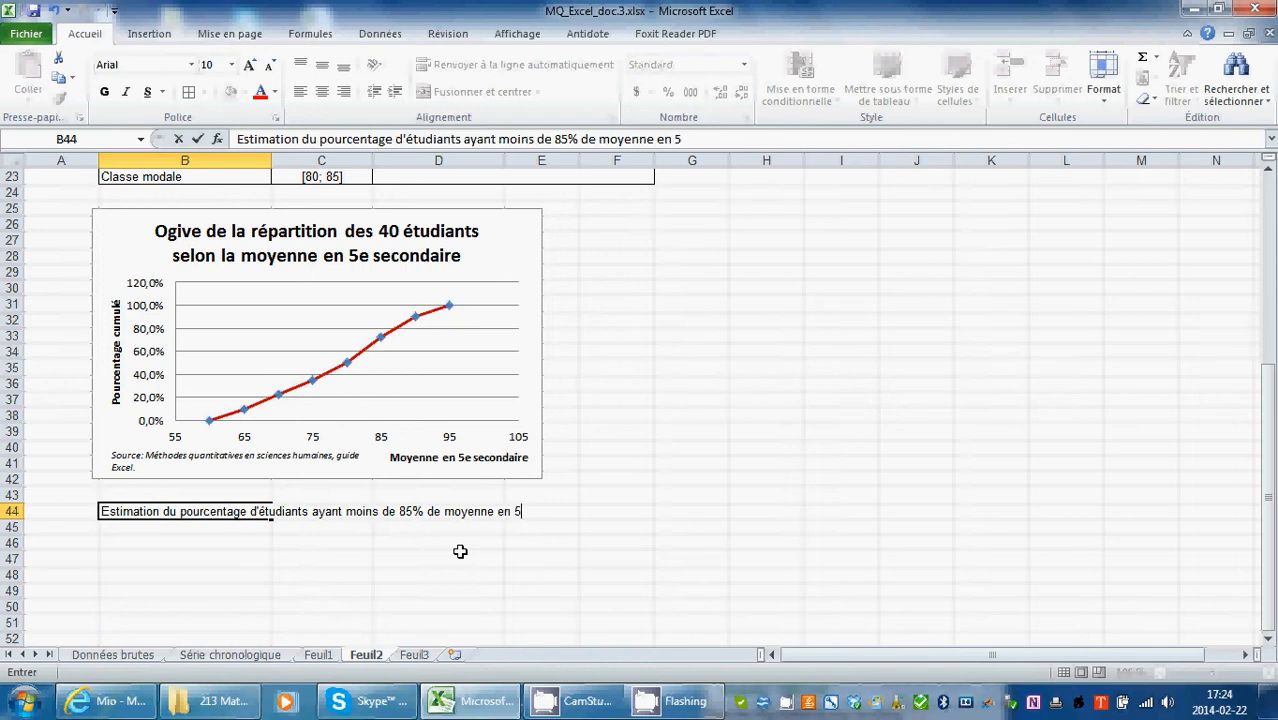
type("e secondai")
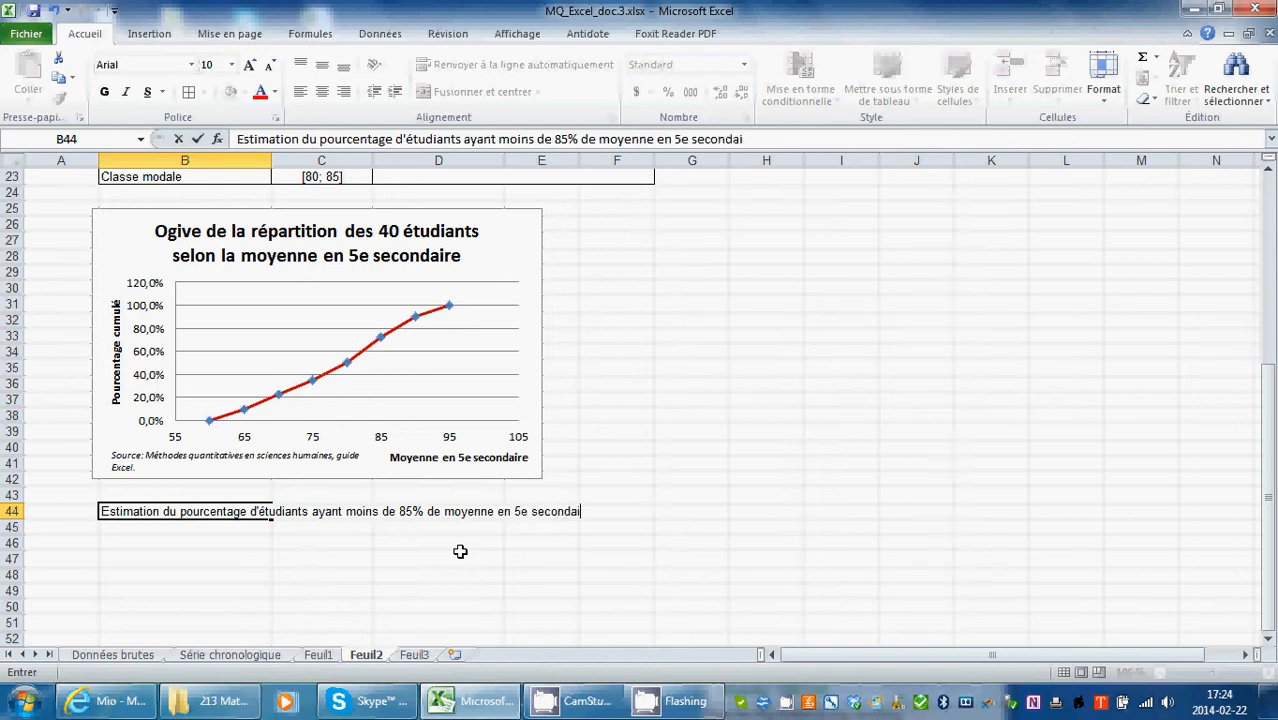
type("re")
left_click(273, 603)
Copy the estimation sentence from cell B44 into cell B45
left_click(176, 511)
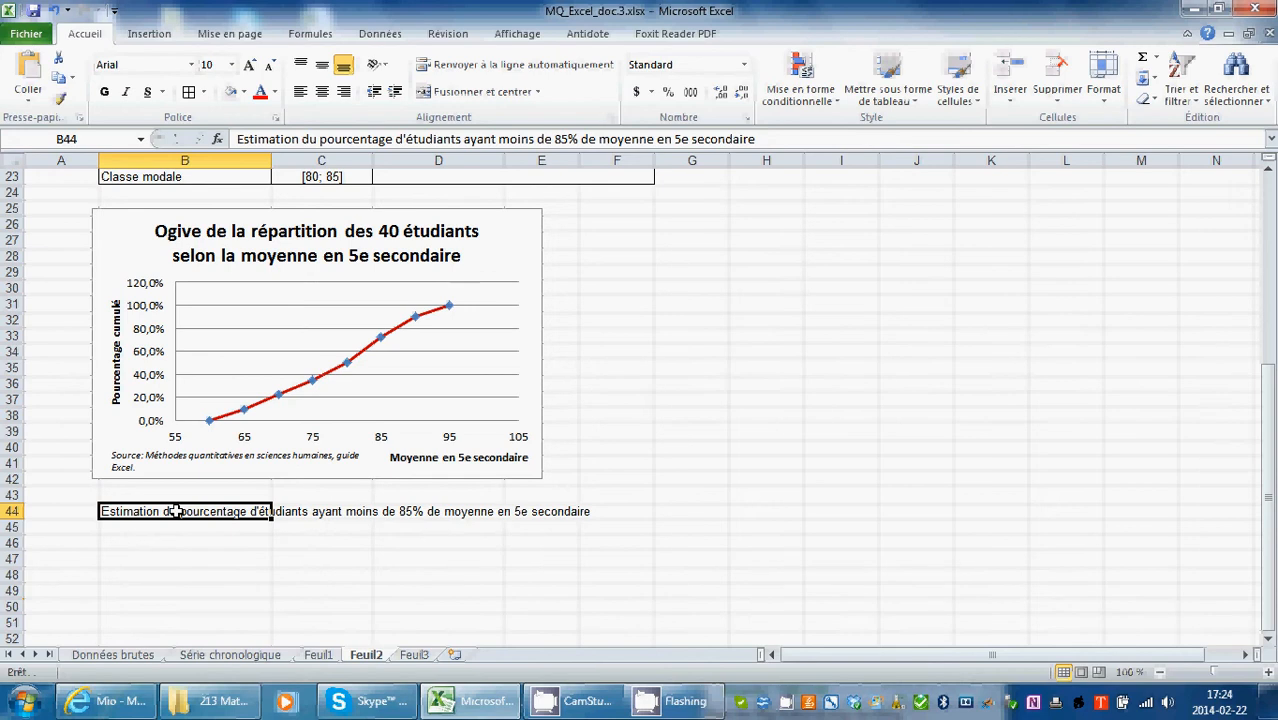
key("ctrl+c")
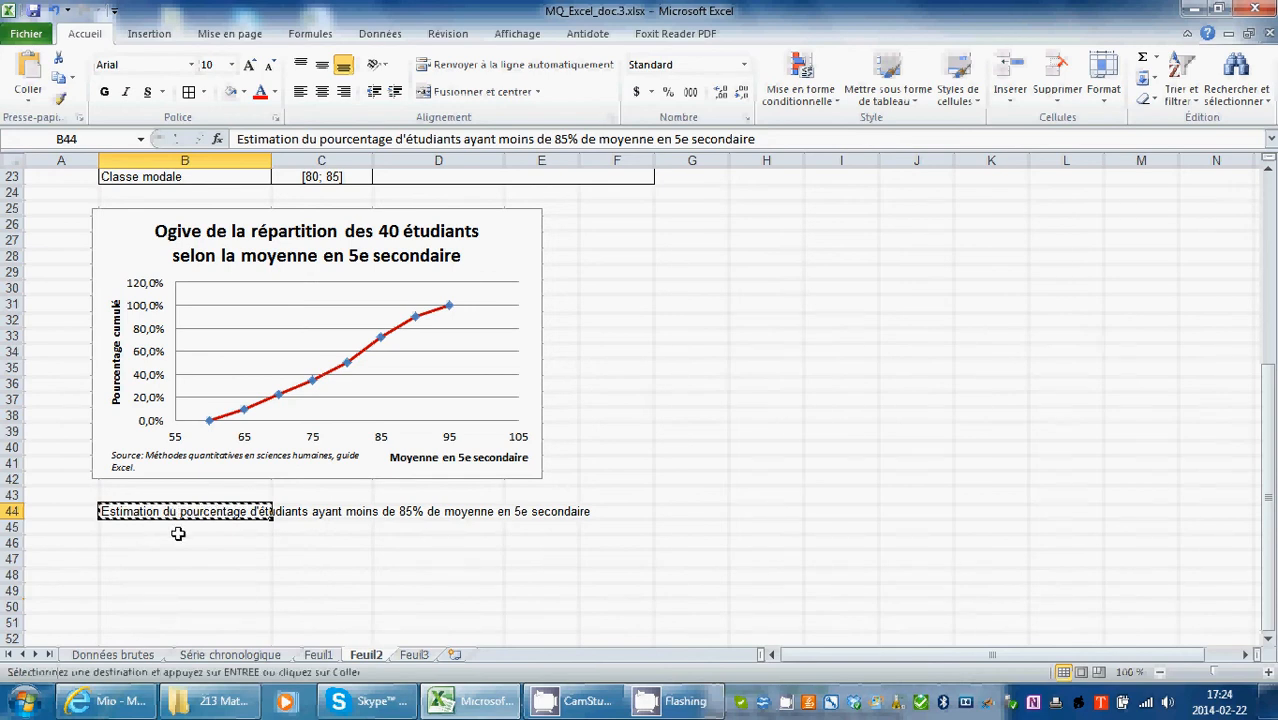
left_click(176, 528)
key("ctrl+v")
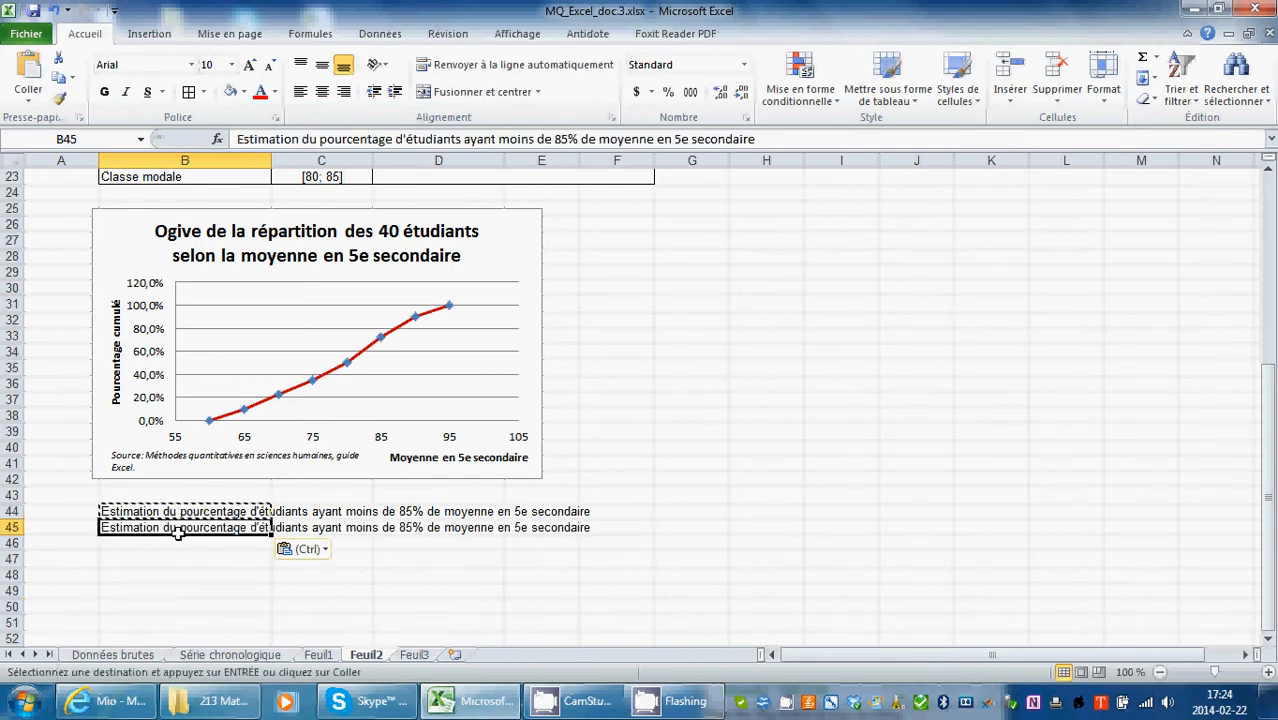
left_click(338, 603)
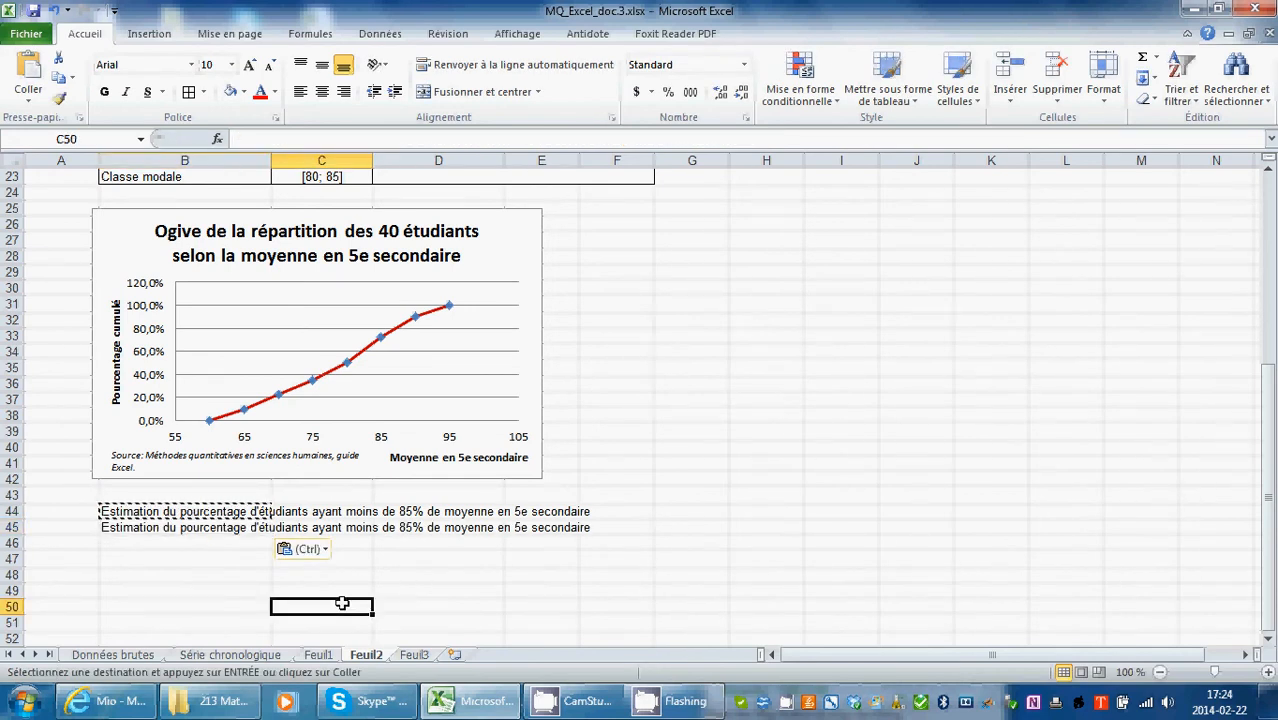
Change the wording in cell B45 to "plus de 75%" in place of "moins de 85%"
double_click(210, 528)
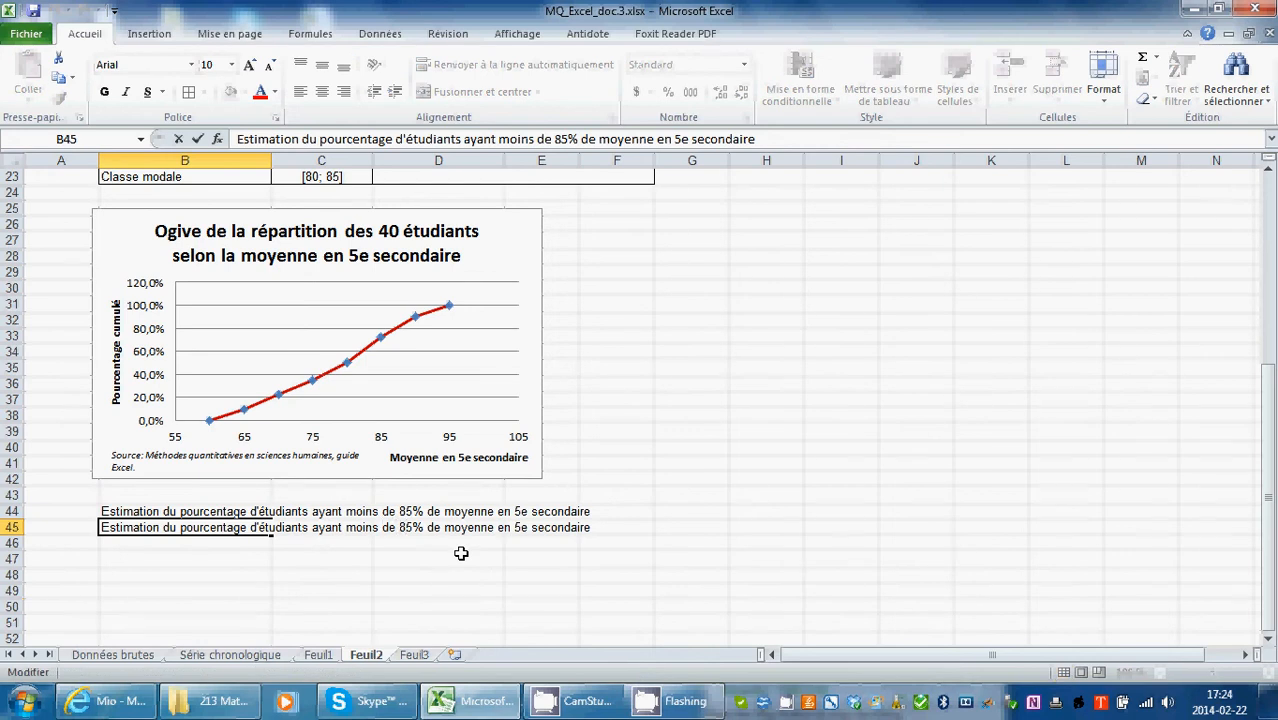
key("BackSpace")
key("BackSpace")
key("BackSpace")
key("BackSpace")
key("BackSpace")
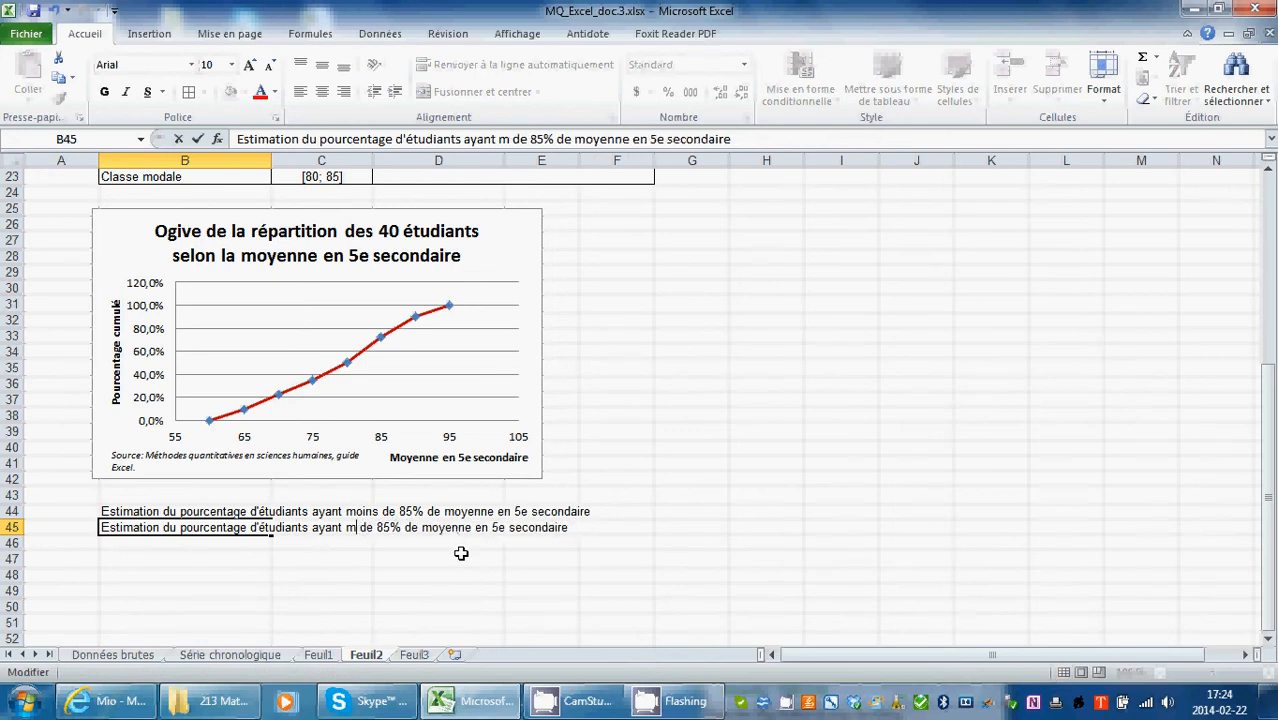
type("plus")
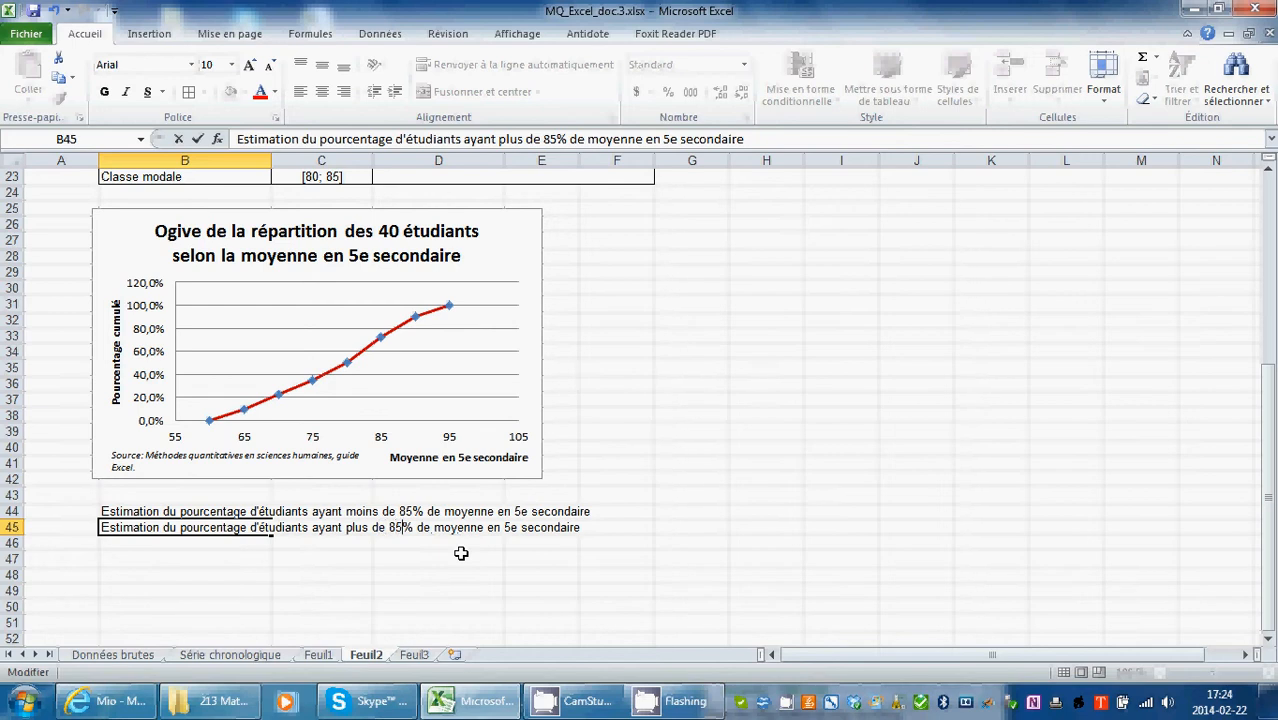
key("BackSpace")
key("BackSpace")
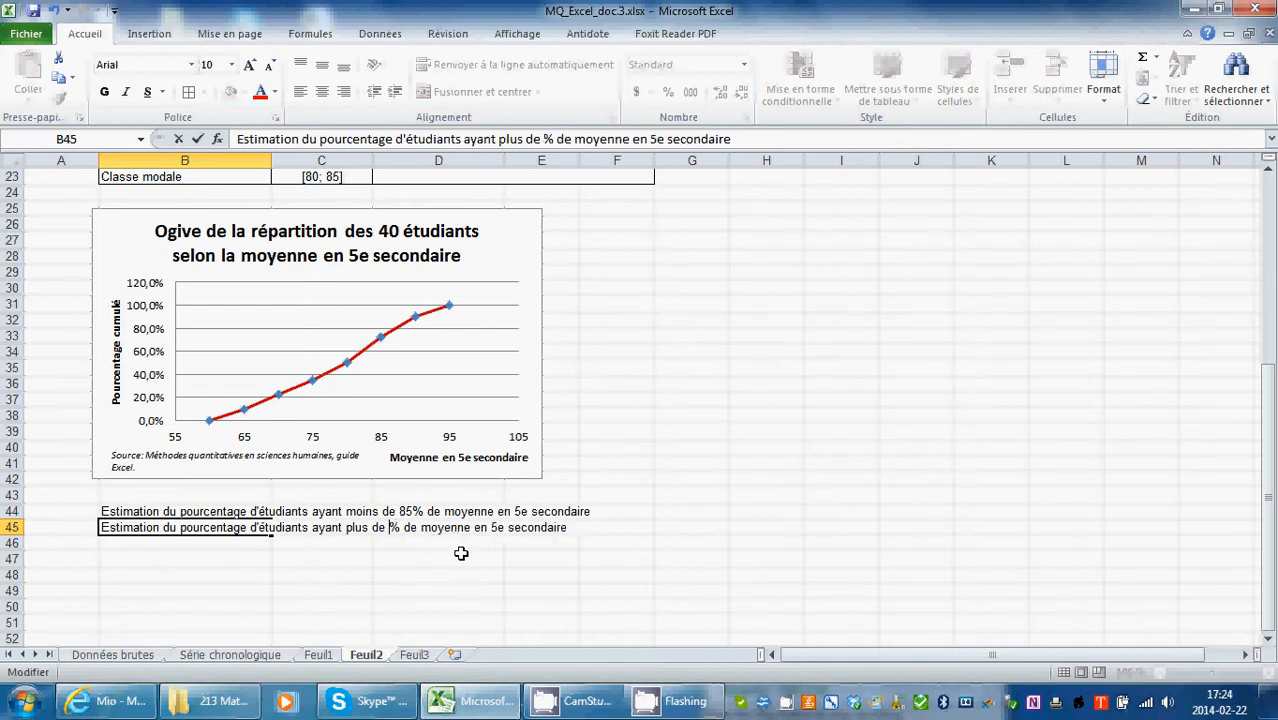
type("75")
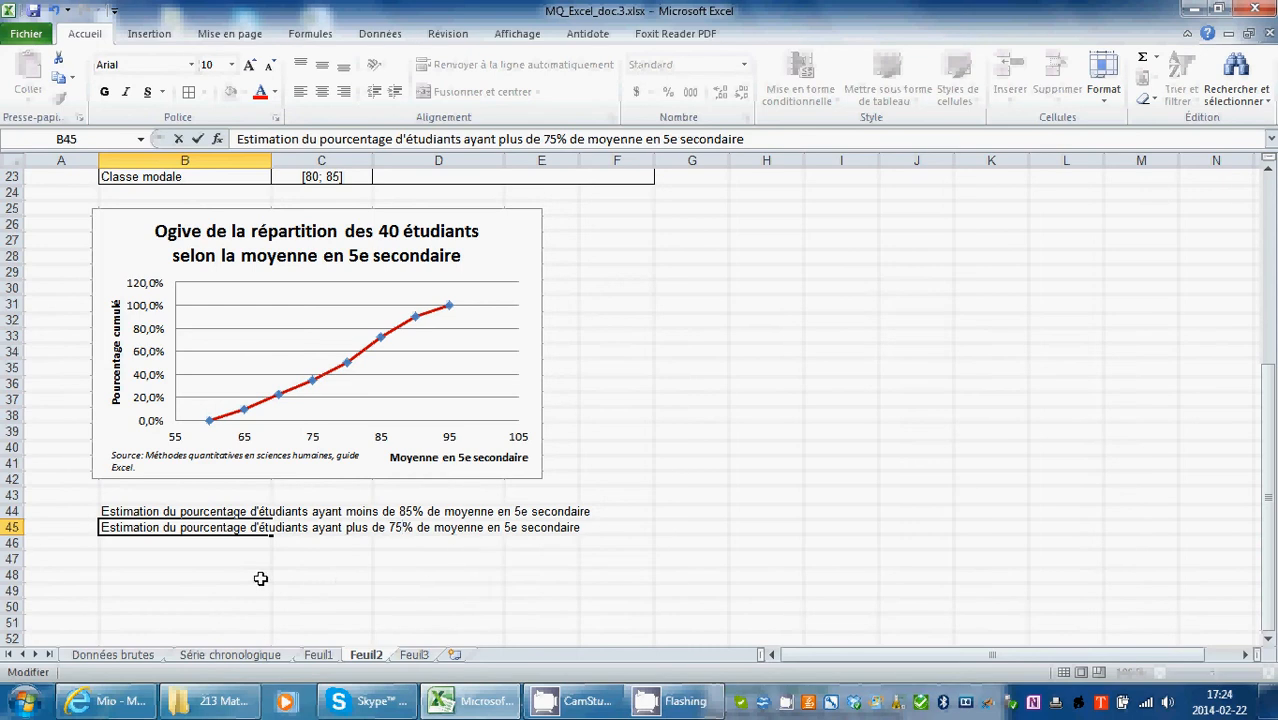
key("Return")
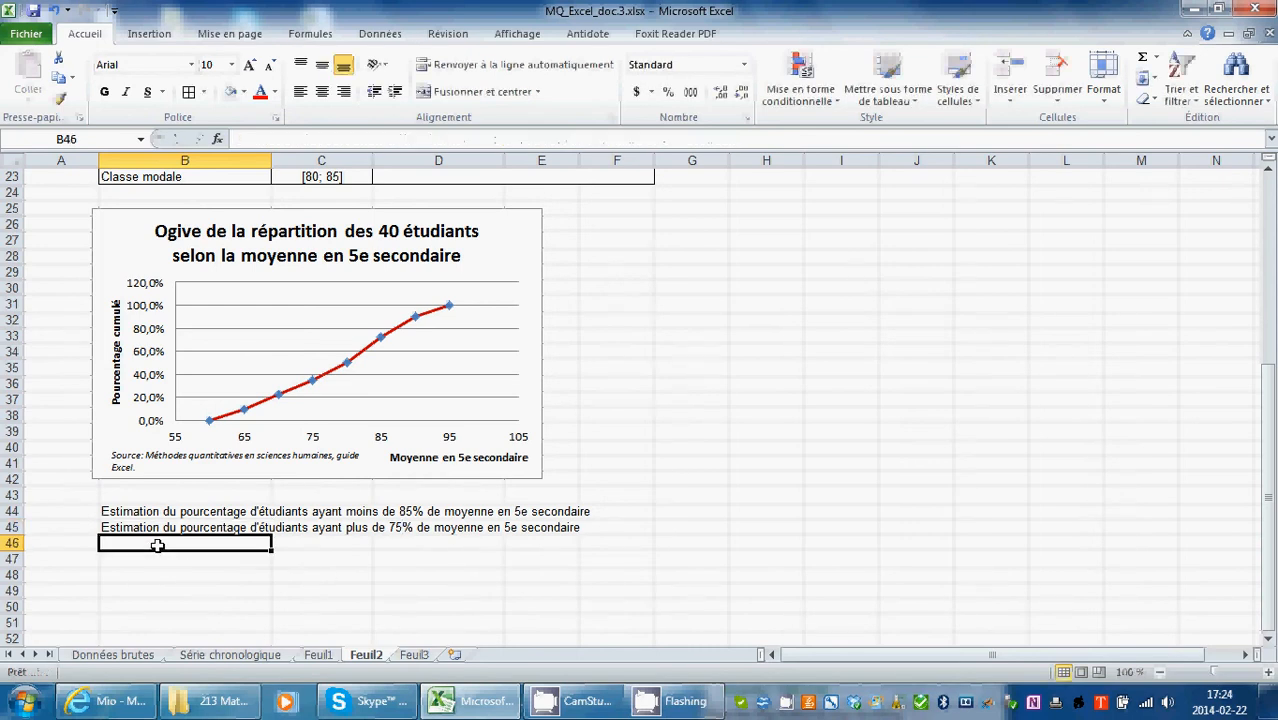
Copy the estimation sentence from cell B45 into cell B46
left_click(160, 527)
key("ctrl+c")
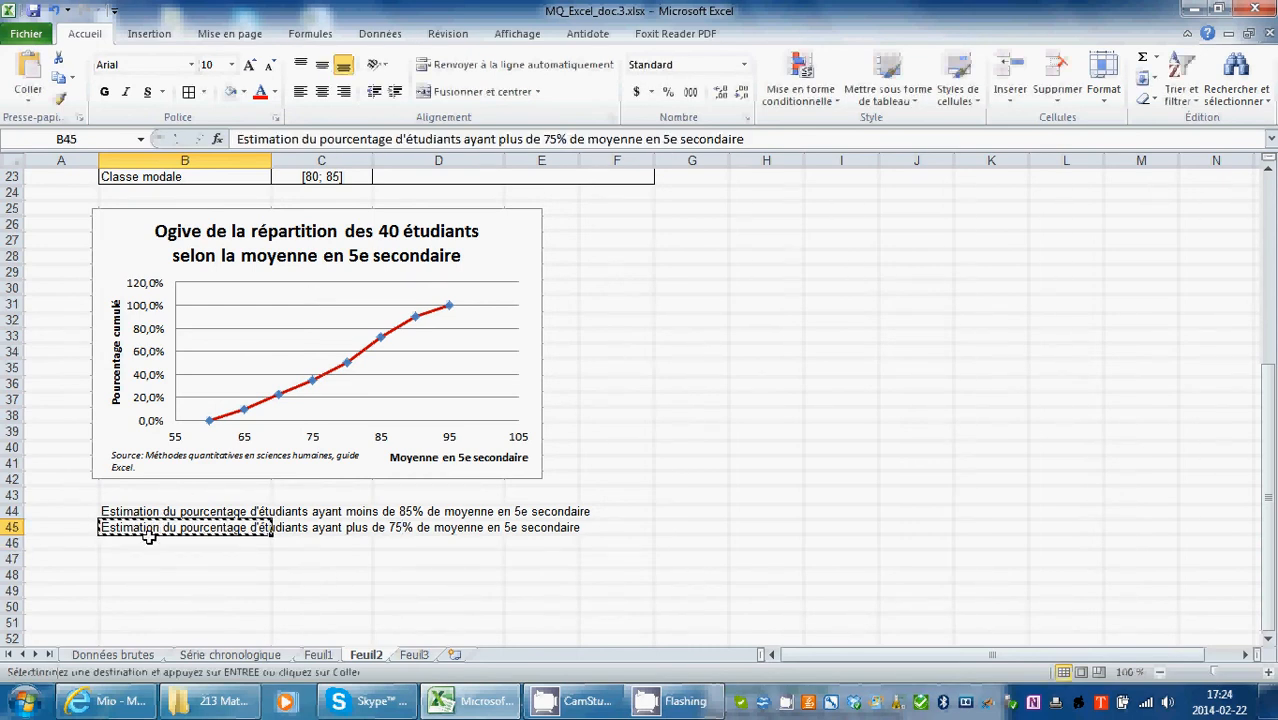
left_click(150, 557)
left_click(150, 543)
key("ctrl+v")
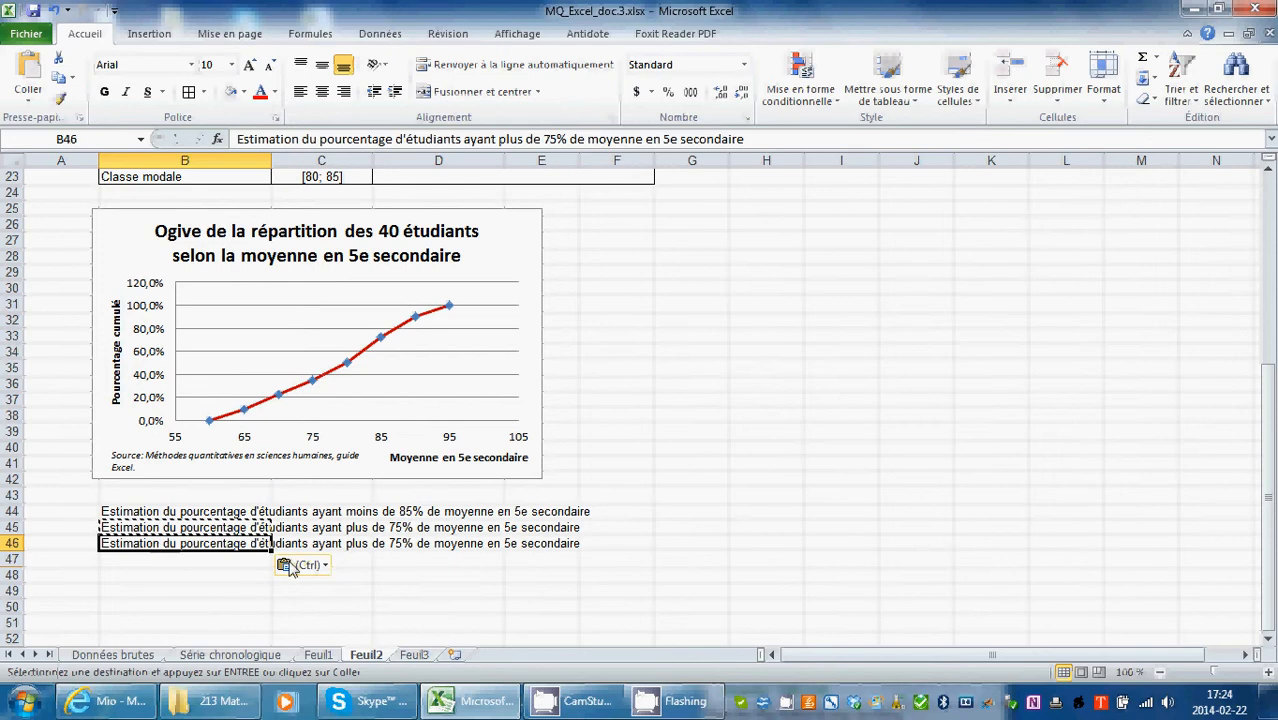
Replace "plus de 75%" with "entre" in the estimation sentence in cell B46
double_click(209, 543)
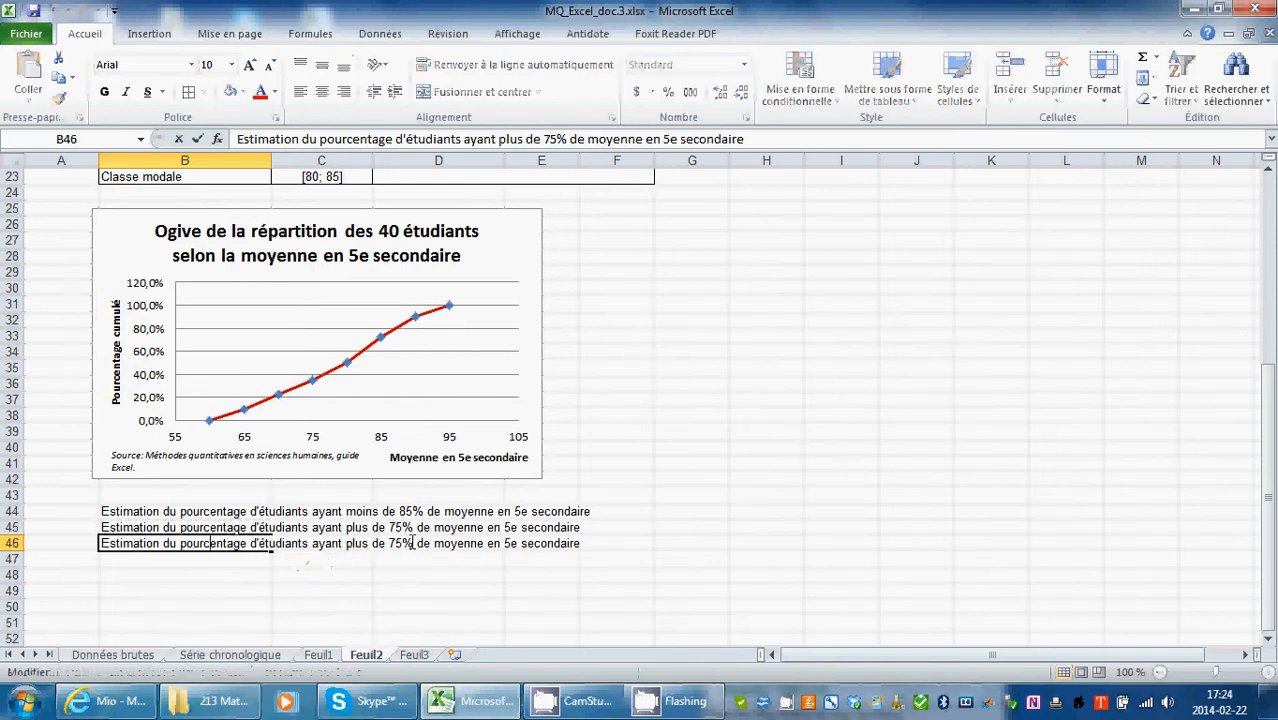
left_click(413, 543)
key("BackSpace")
key("BackSpace")
key("BackSpace")
key("BackSpace")
key("BackSpace")
key("BackSpace")
key("BackSpace")
key("BackSpace")
key("BackSpace")
key("BackSpace")
key("BackSpace")
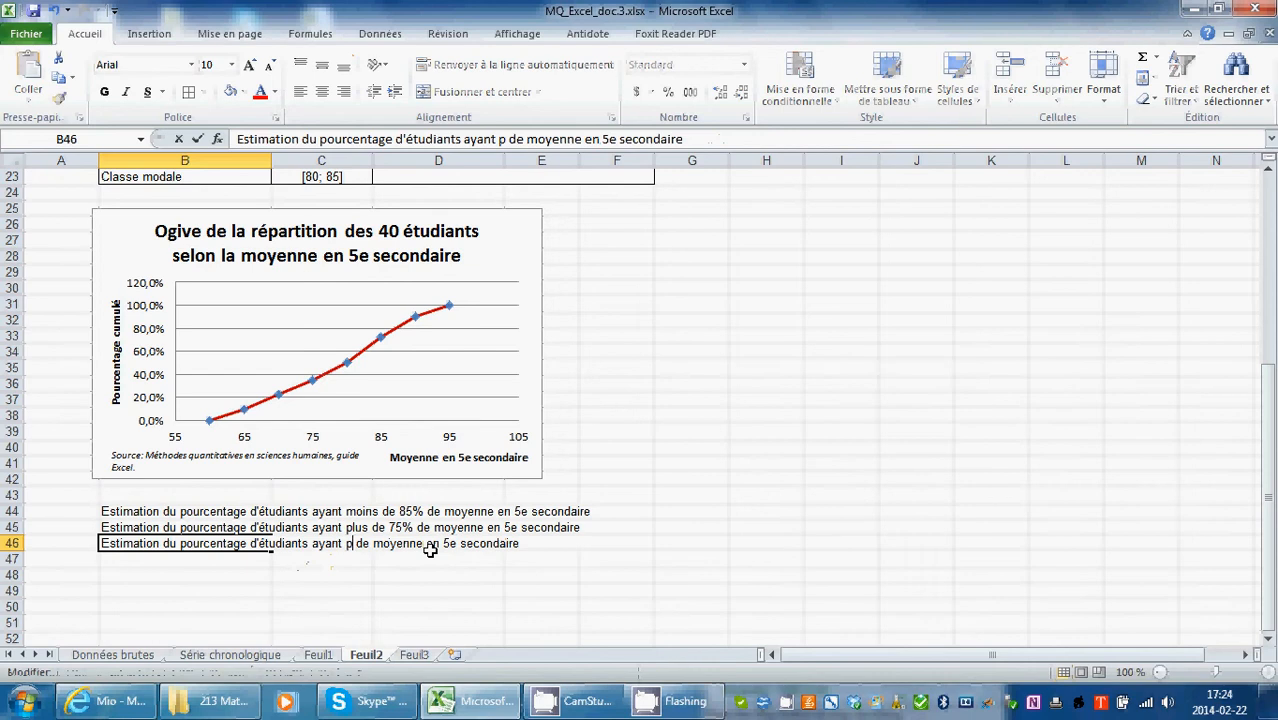
type("entre ")
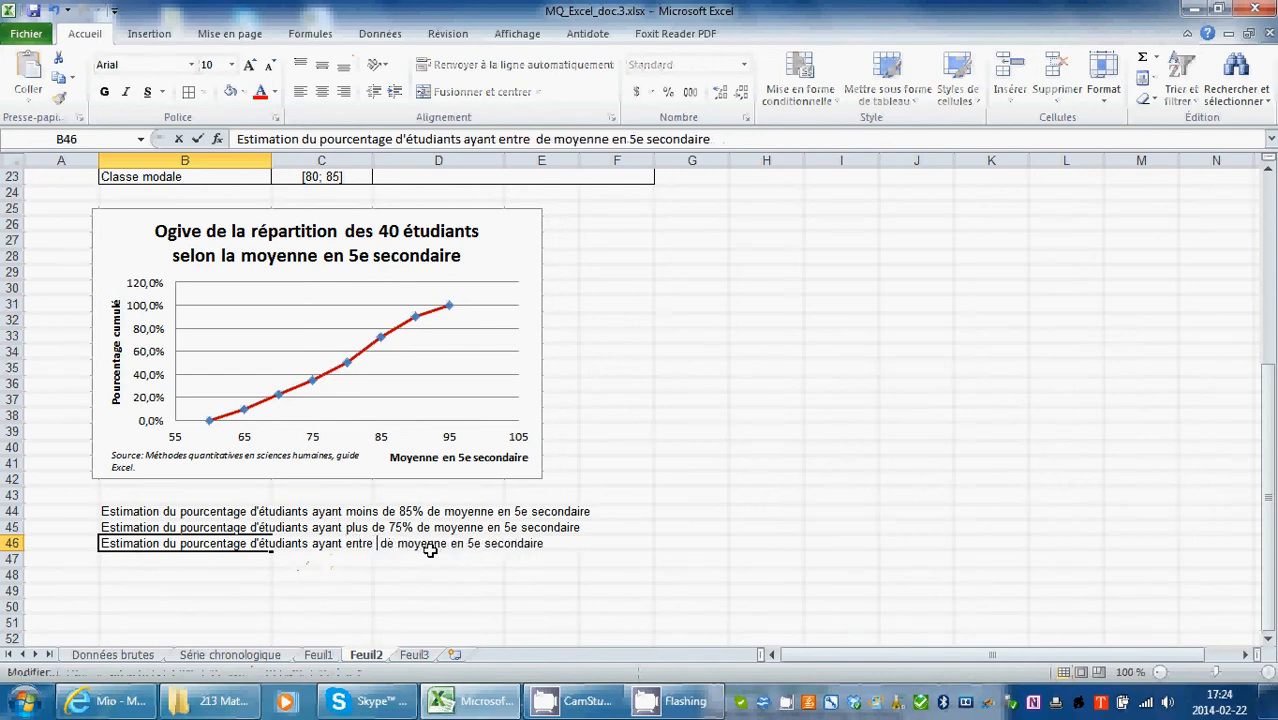
type("60")
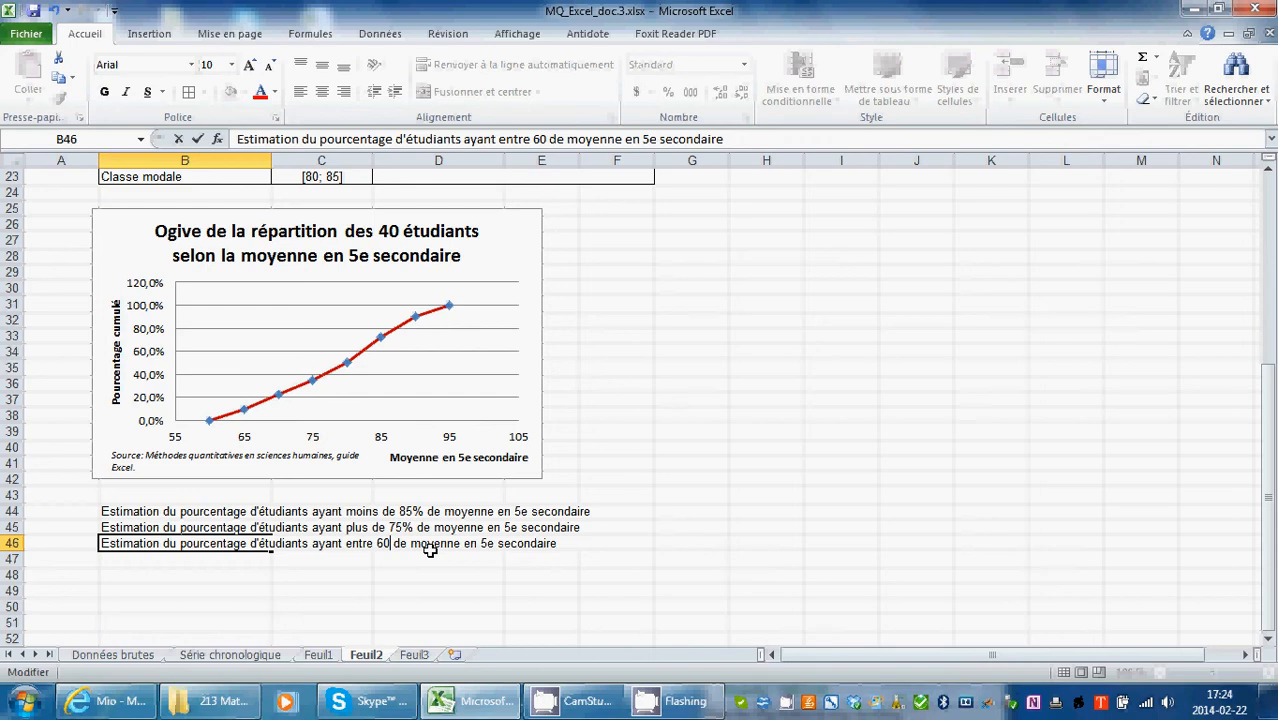
type("et")
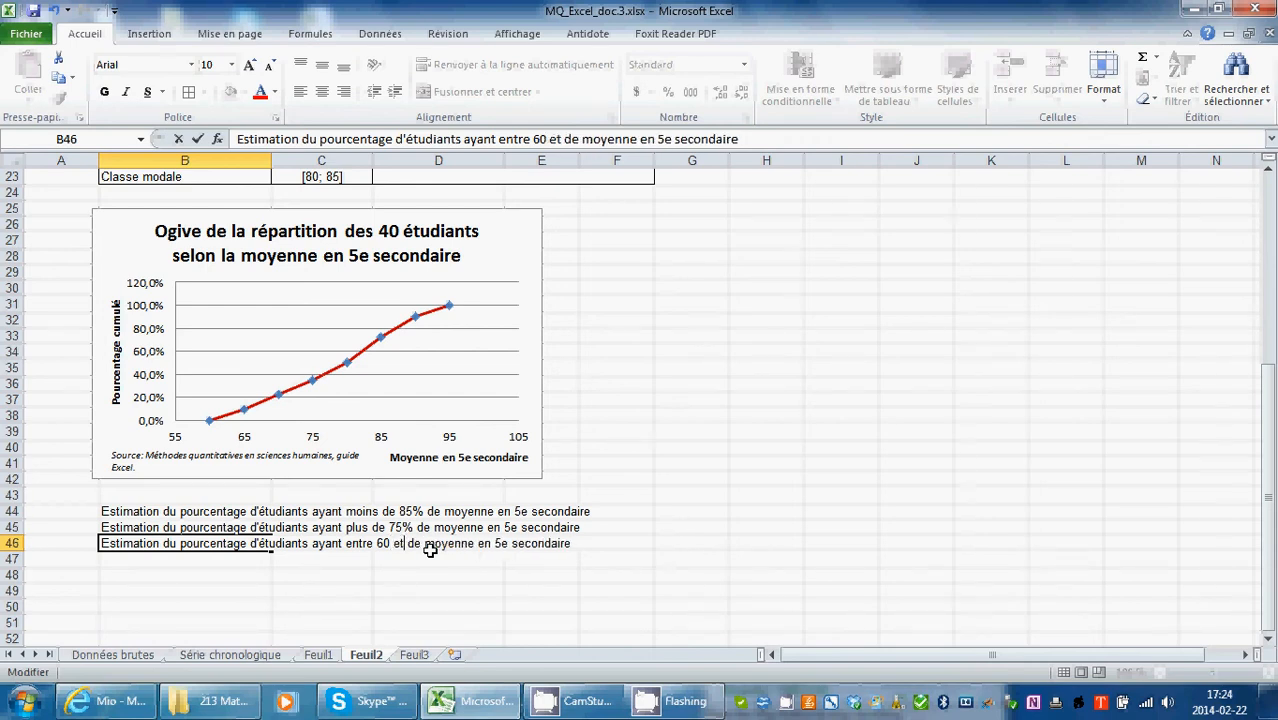
key("BackSpace")
key("BackSpace")
key("BackSpace")
key("BackSpace")
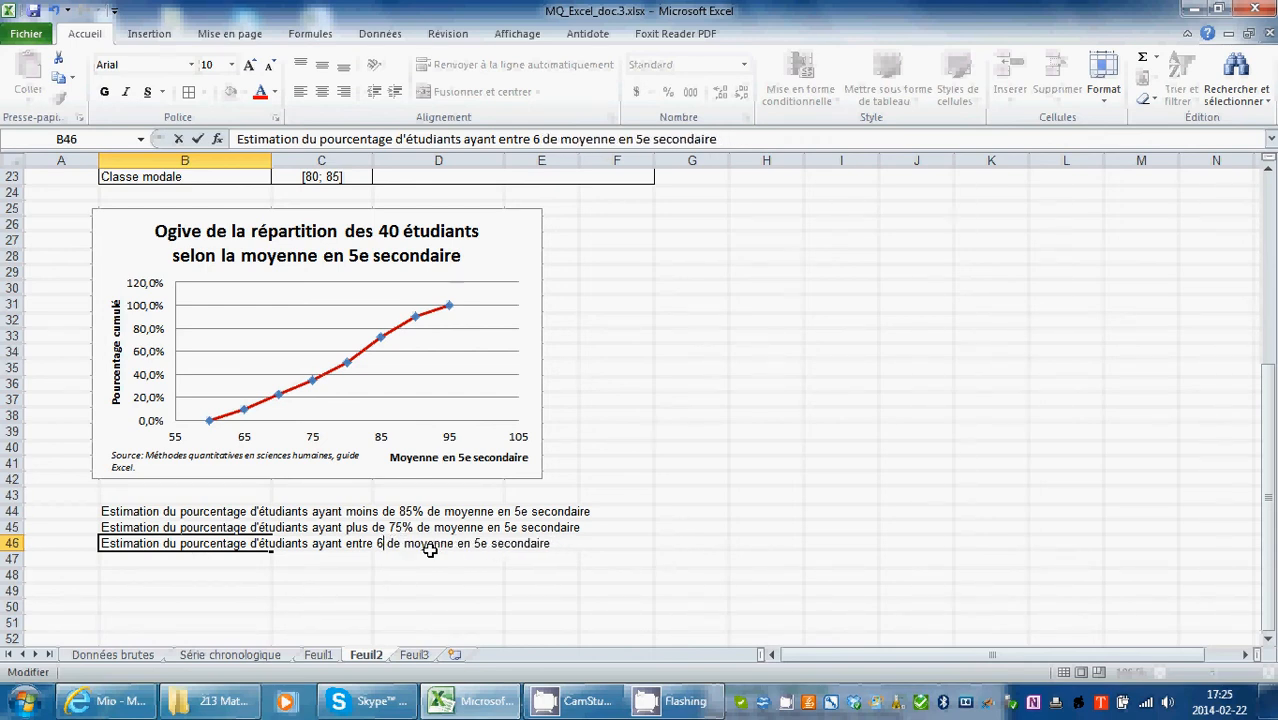
key("BackSpace")
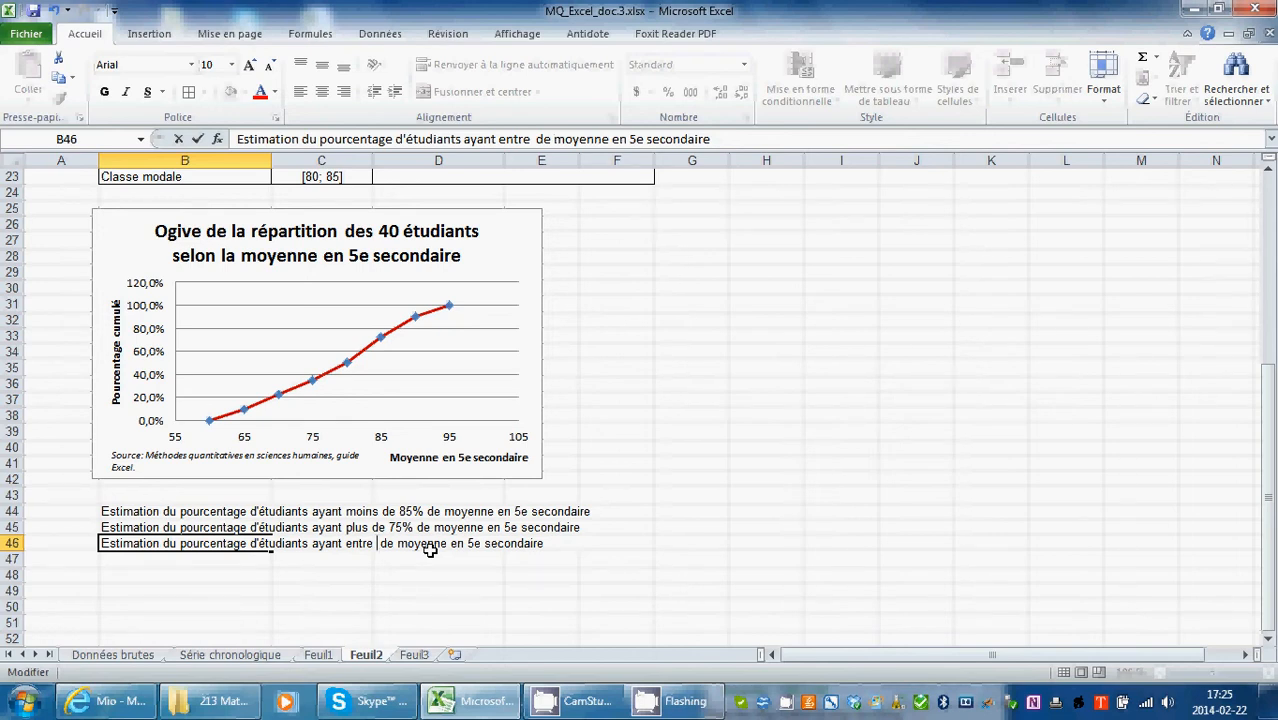
type("85 er")
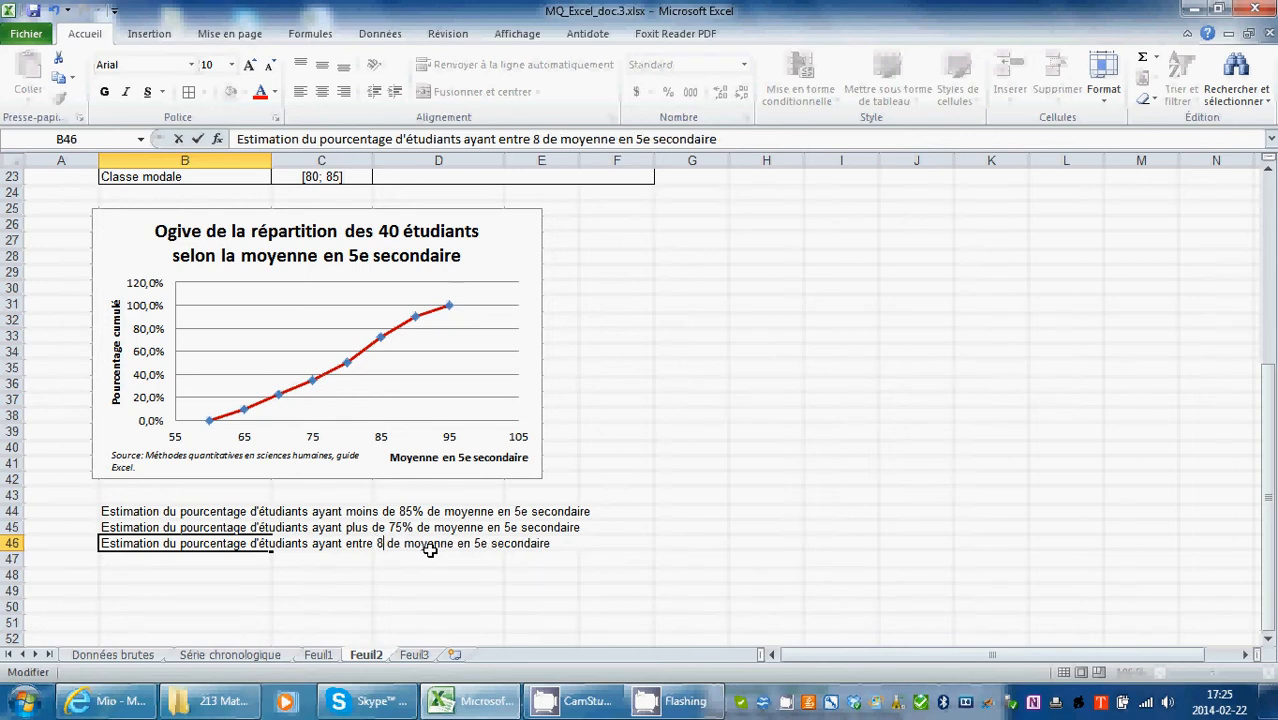
key("BackSpace")
key("BackSpace")
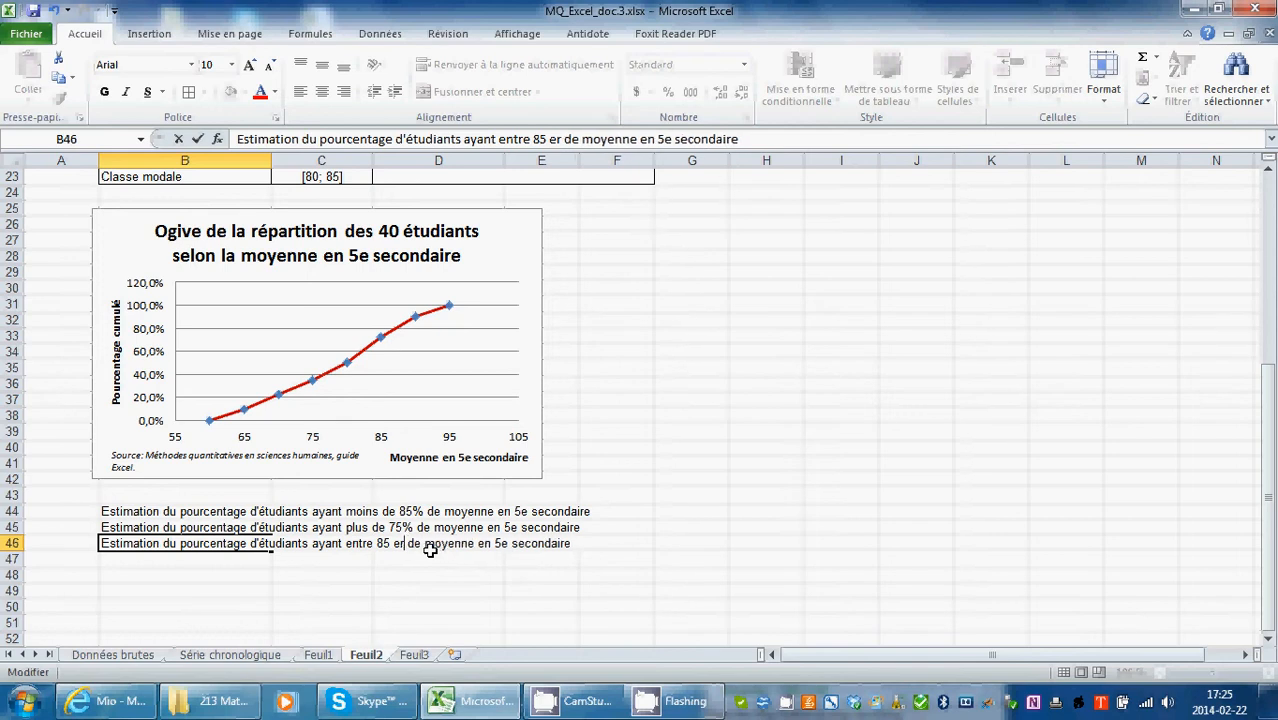
type("t")
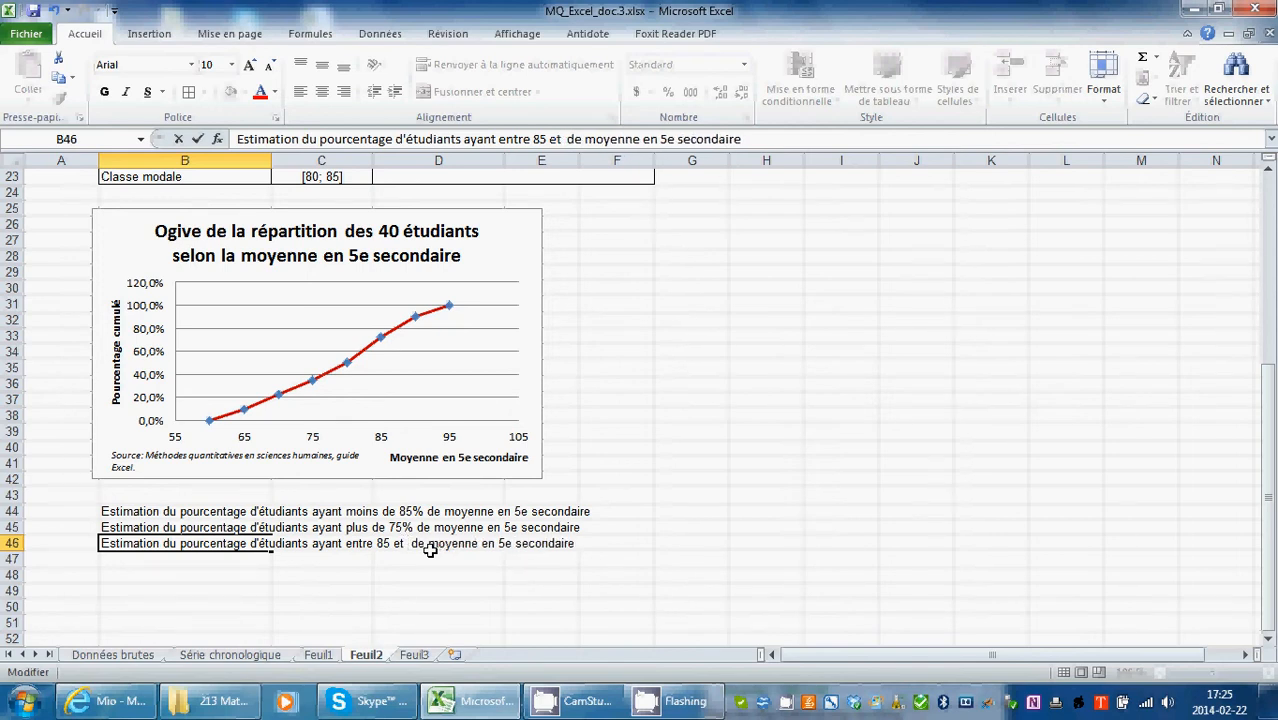
key("BackSpace")
key("BackSpace")
key("BackSpace")
key("BackSpace")
key("BackSpace")
key("BackSpace")
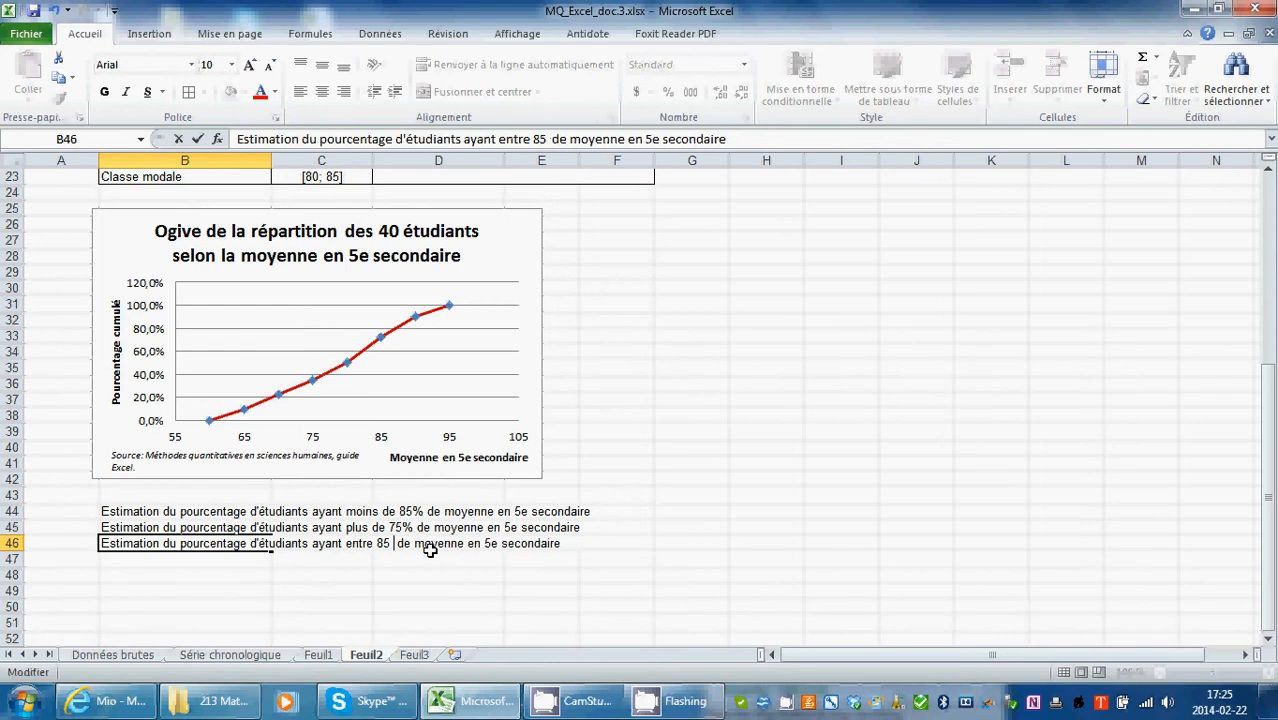
Complete the range in cell B46 with "75% et 85%" following "entre"
type("75")
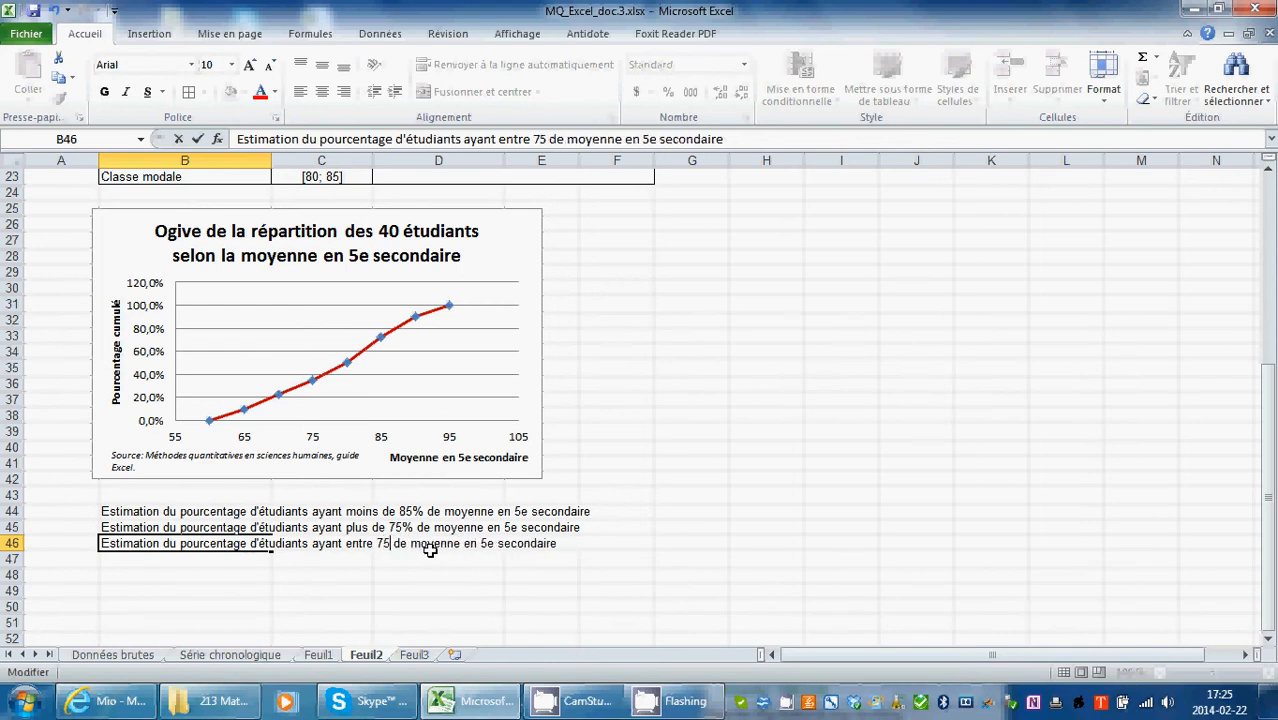
type("% et ")
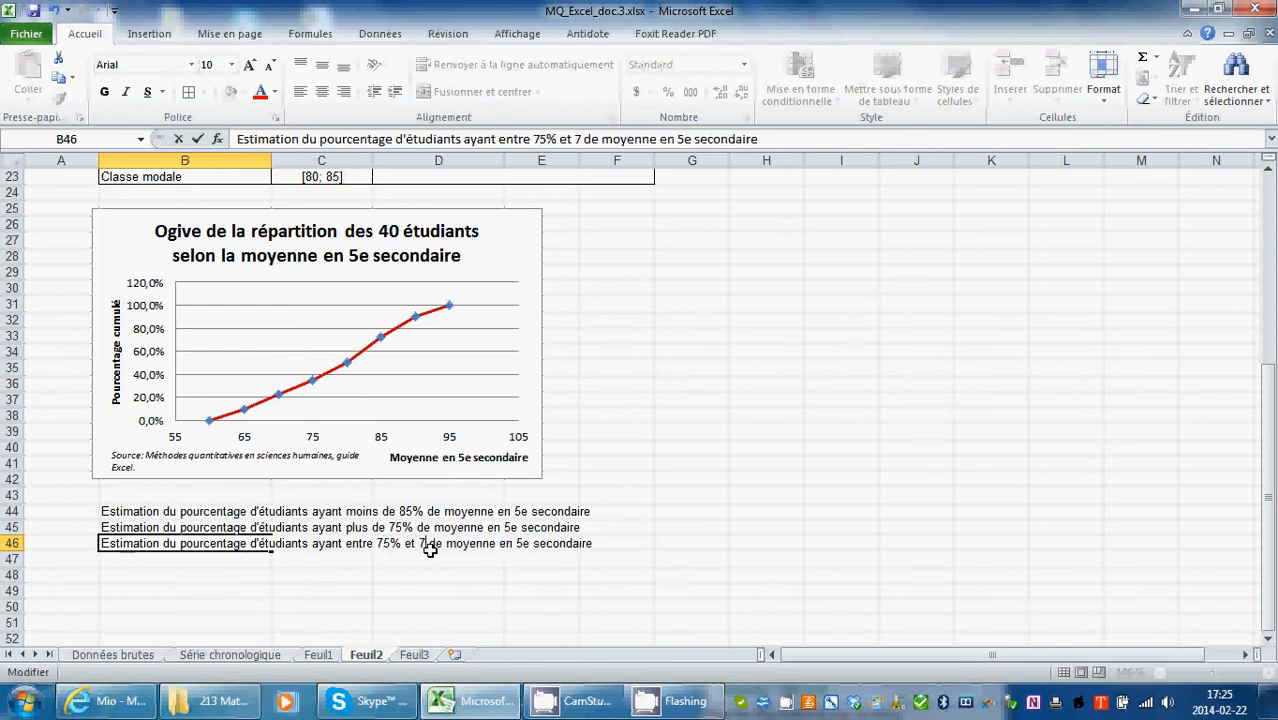
type("85%")
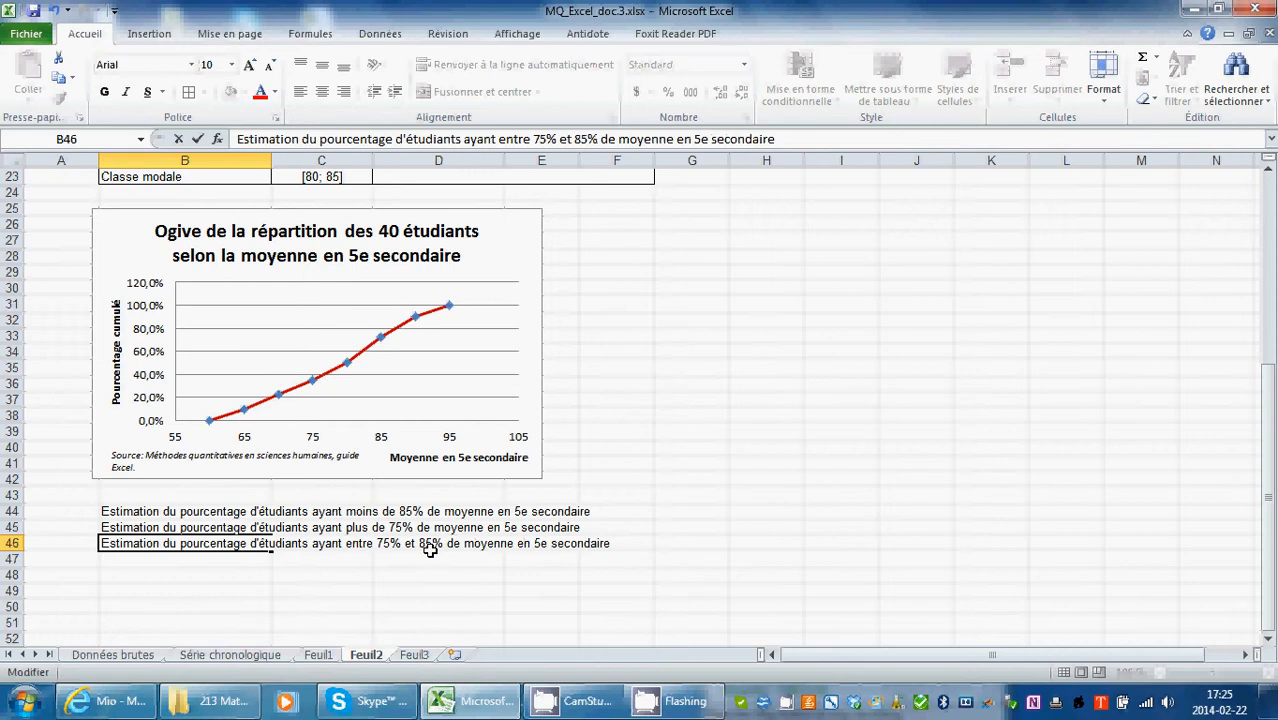
left_click(510, 619)
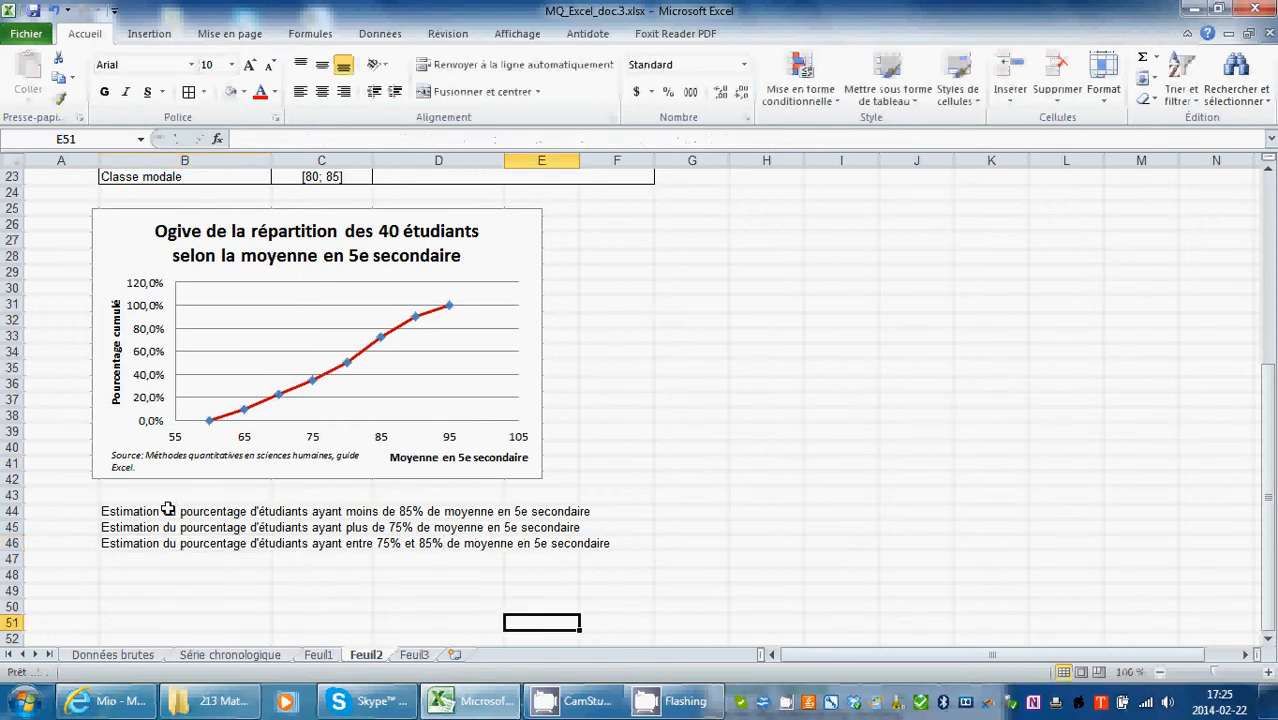
Merge and center each estimation sentence across columns B to D separately in rows 44, 45 and 46
left_click_drag(168, 509, 392, 545)
left_click(462, 606)
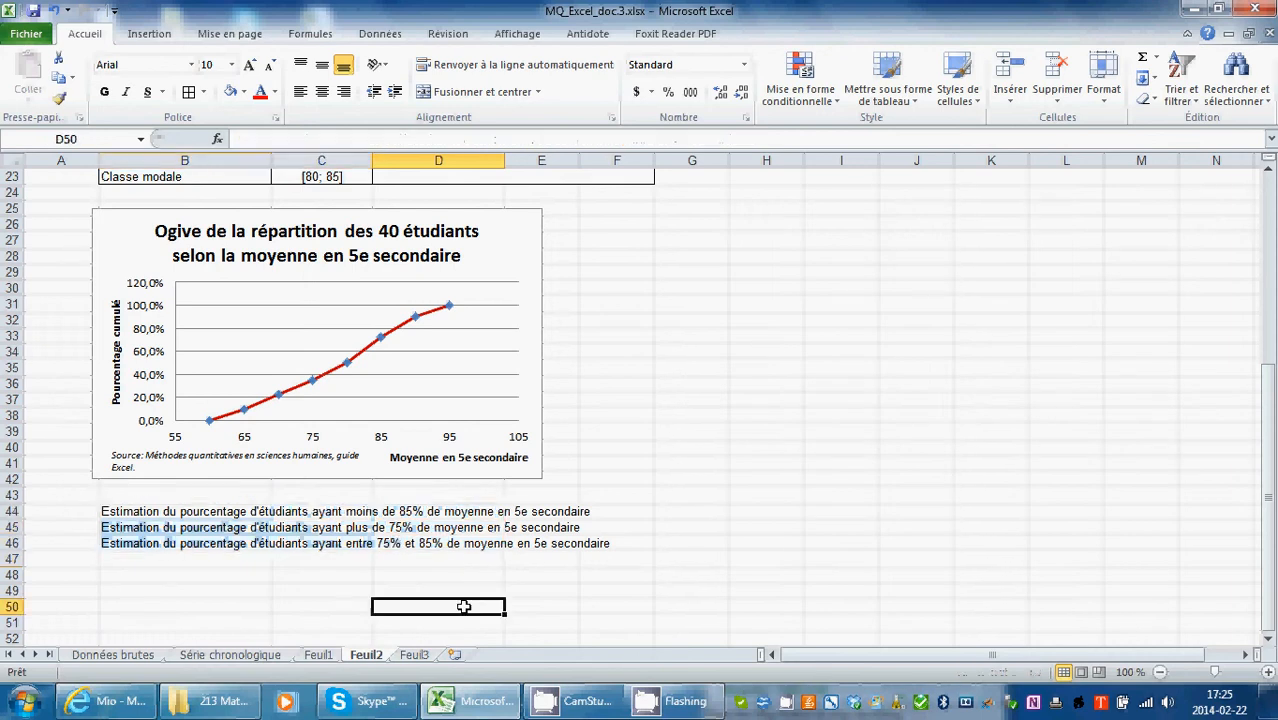
left_click(255, 511)
left_click_drag(255, 511, 415, 512)
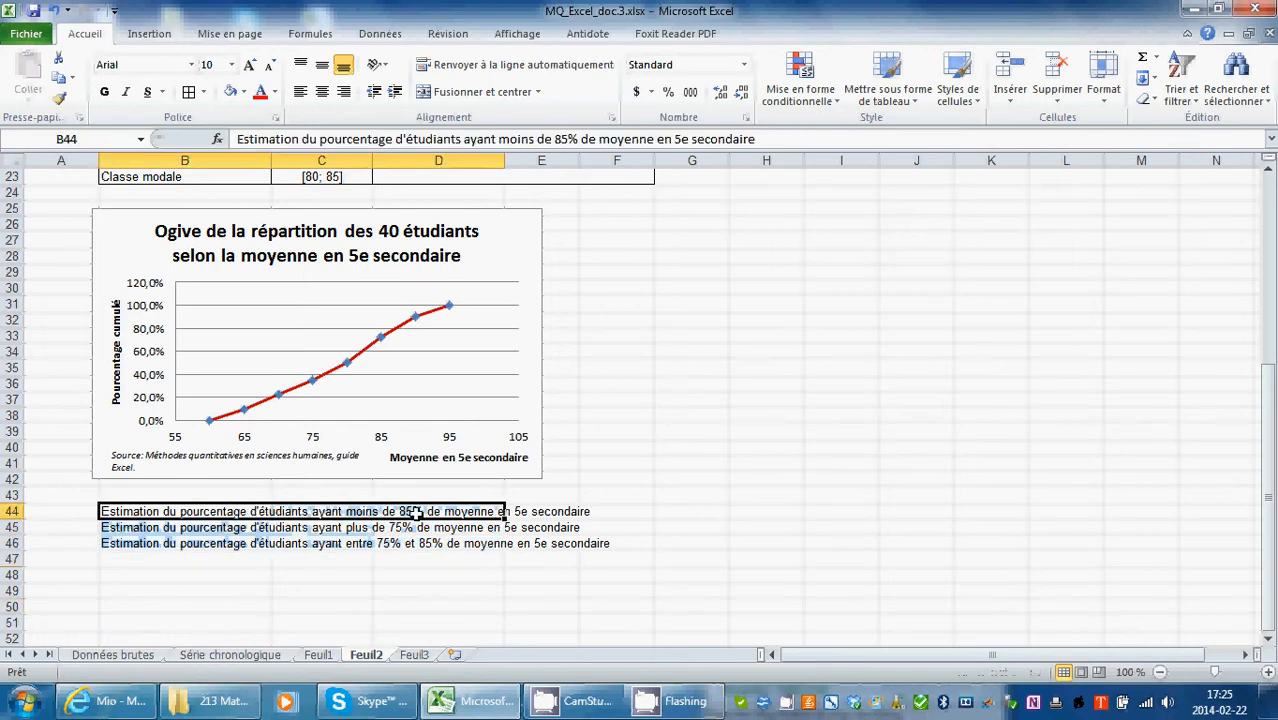
left_click(445, 95)
left_click_drag(152, 527, 445, 527)
left_click(450, 91)
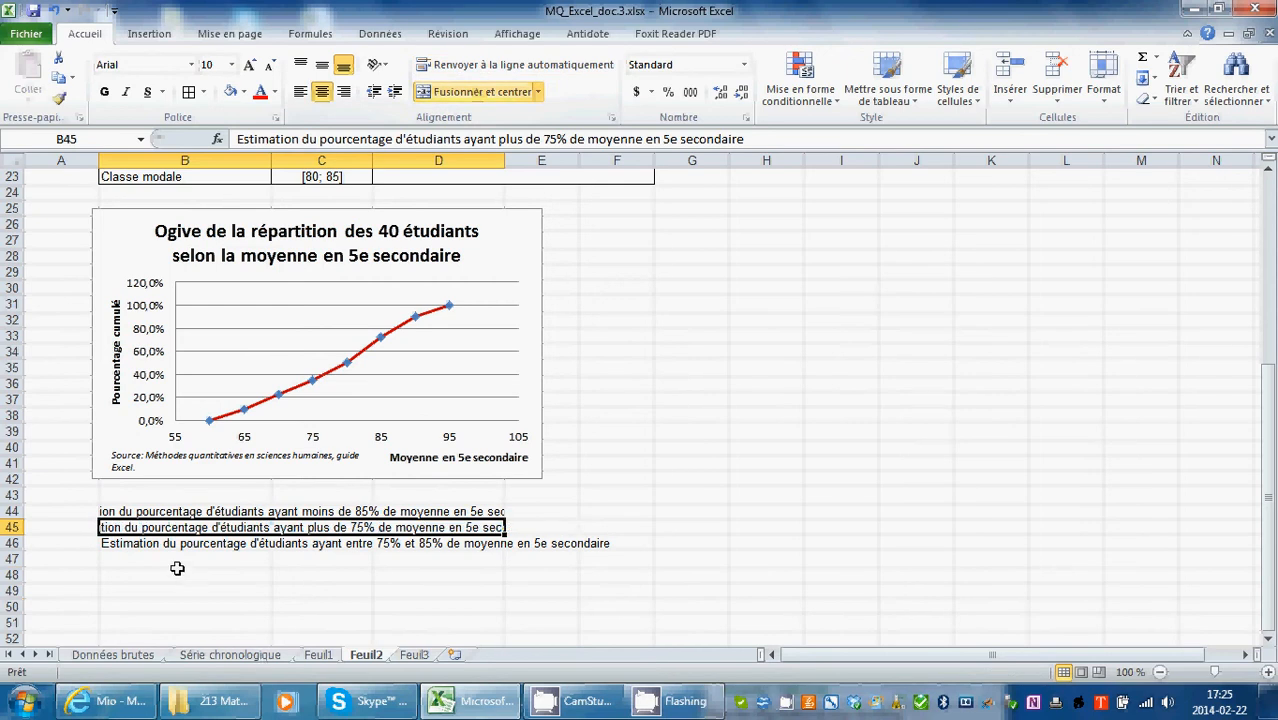
left_click(147, 541)
left_click_drag(147, 541, 398, 540)
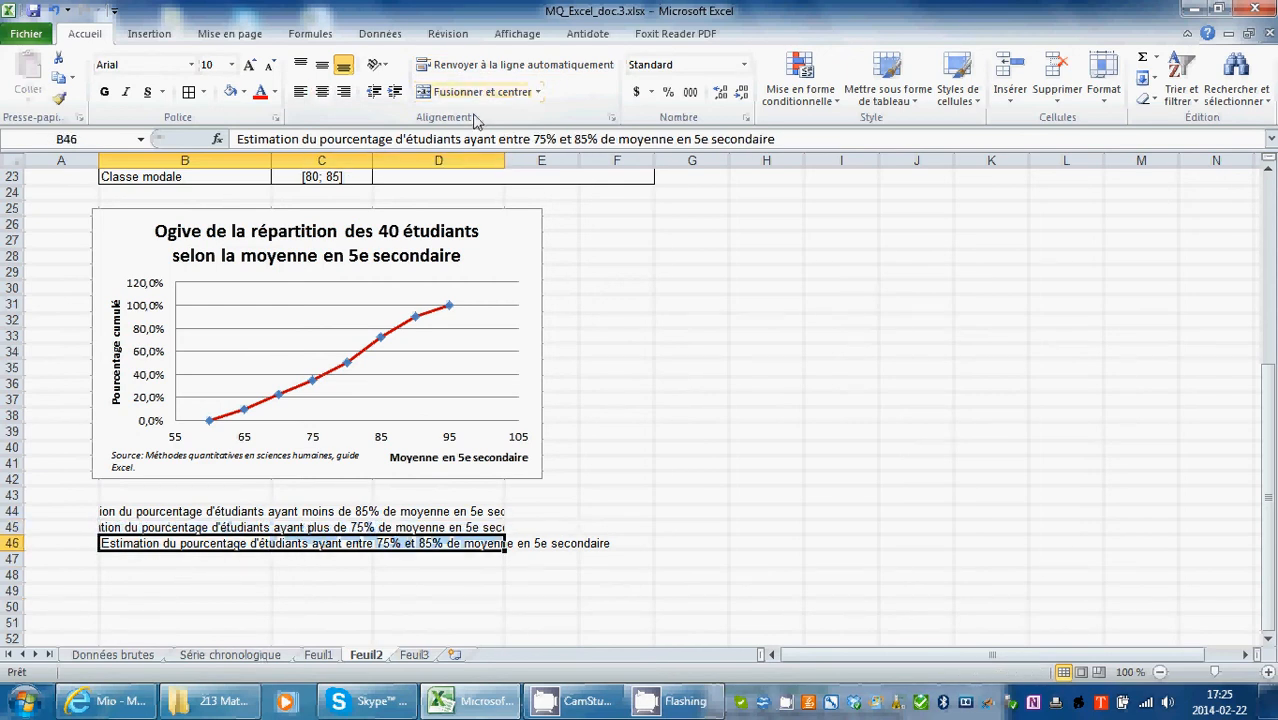
left_click(470, 93)
Turn on automatic text wrapping for the three merged estimation cells in B44:D46
left_click_drag(184, 511, 192, 546)
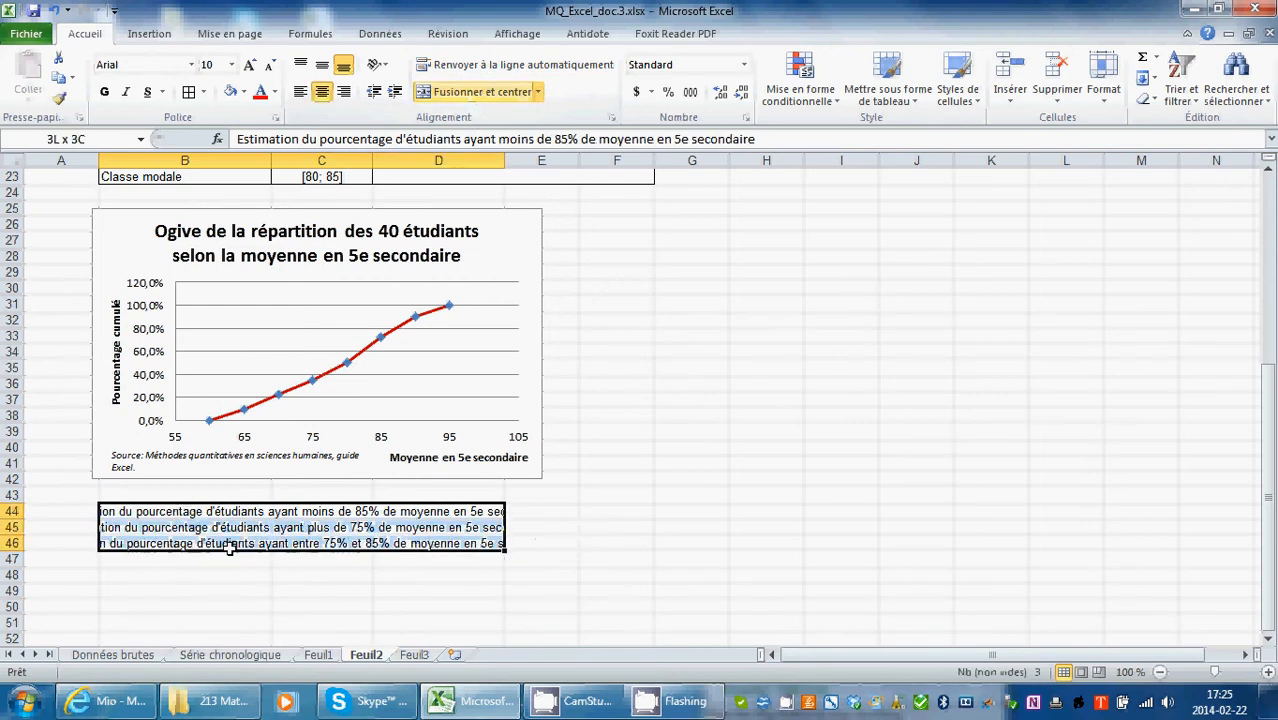
right_click(363, 510)
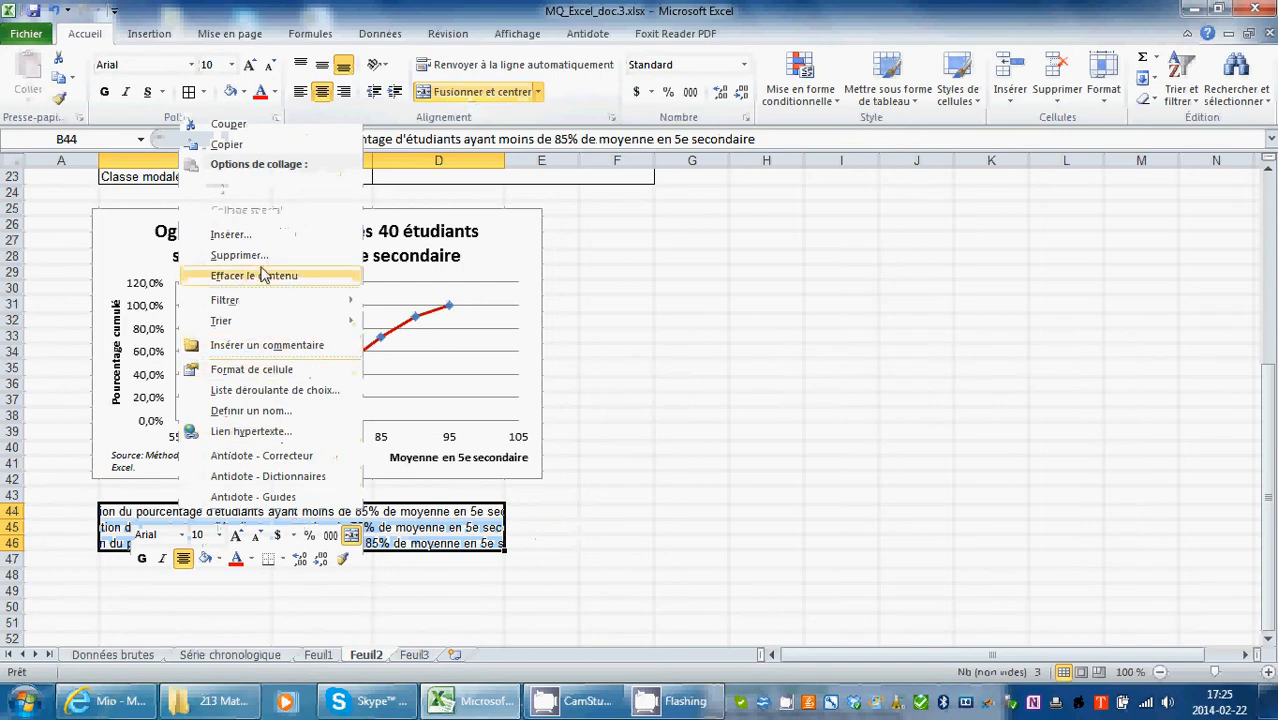
left_click(266, 372)
left_click(104, 350)
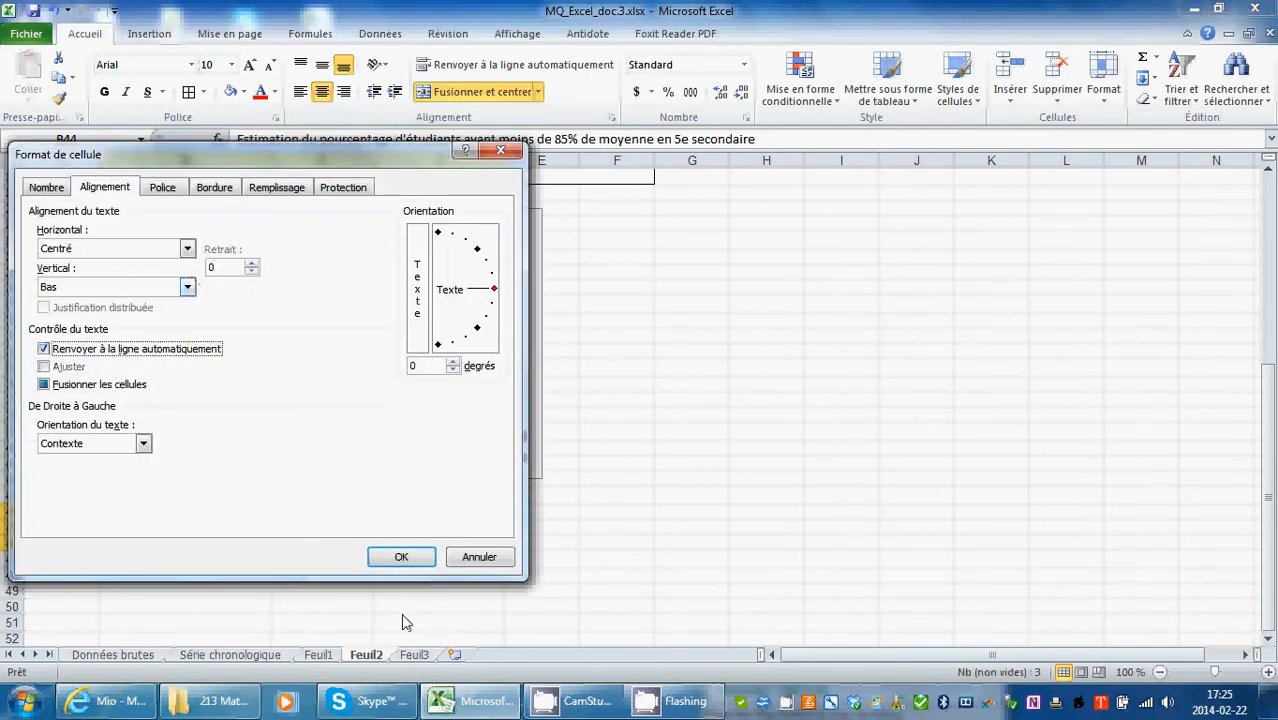
left_click(403, 562)
left_click(594, 622)
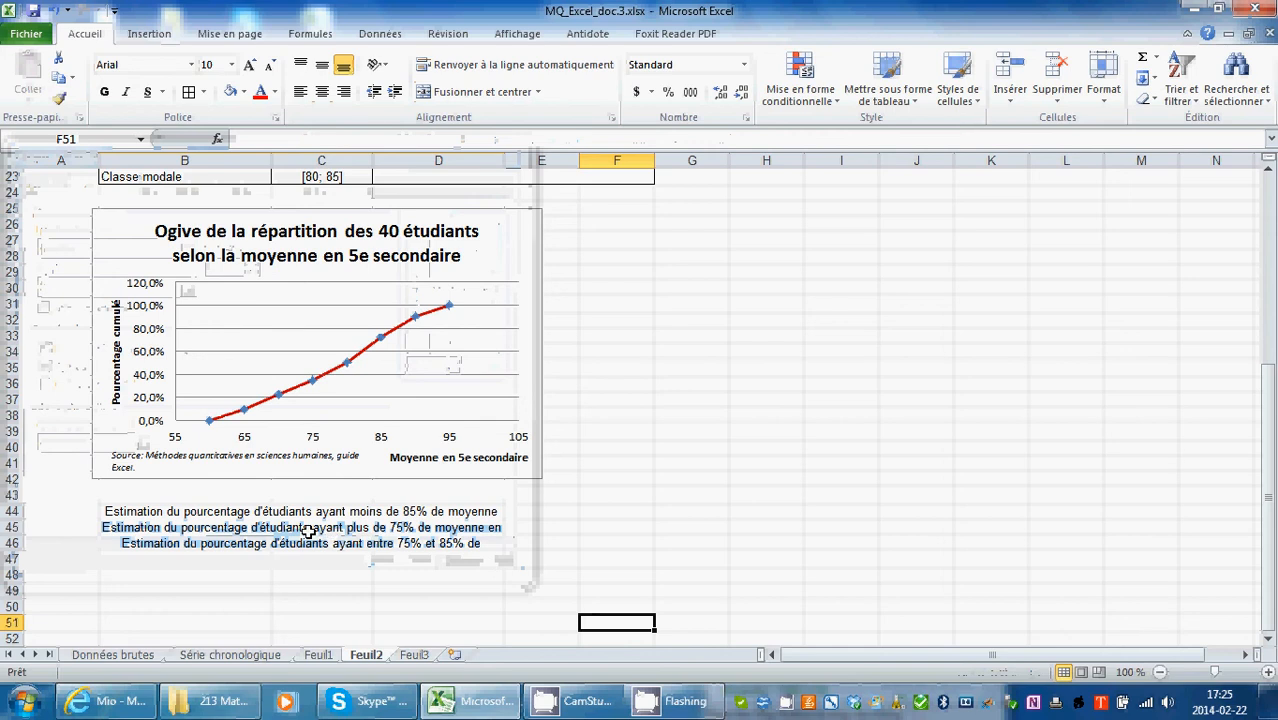
Increase the height of rows 44 to 46 so each wrapped estimation sentence fits on two lines
left_click(436, 512)
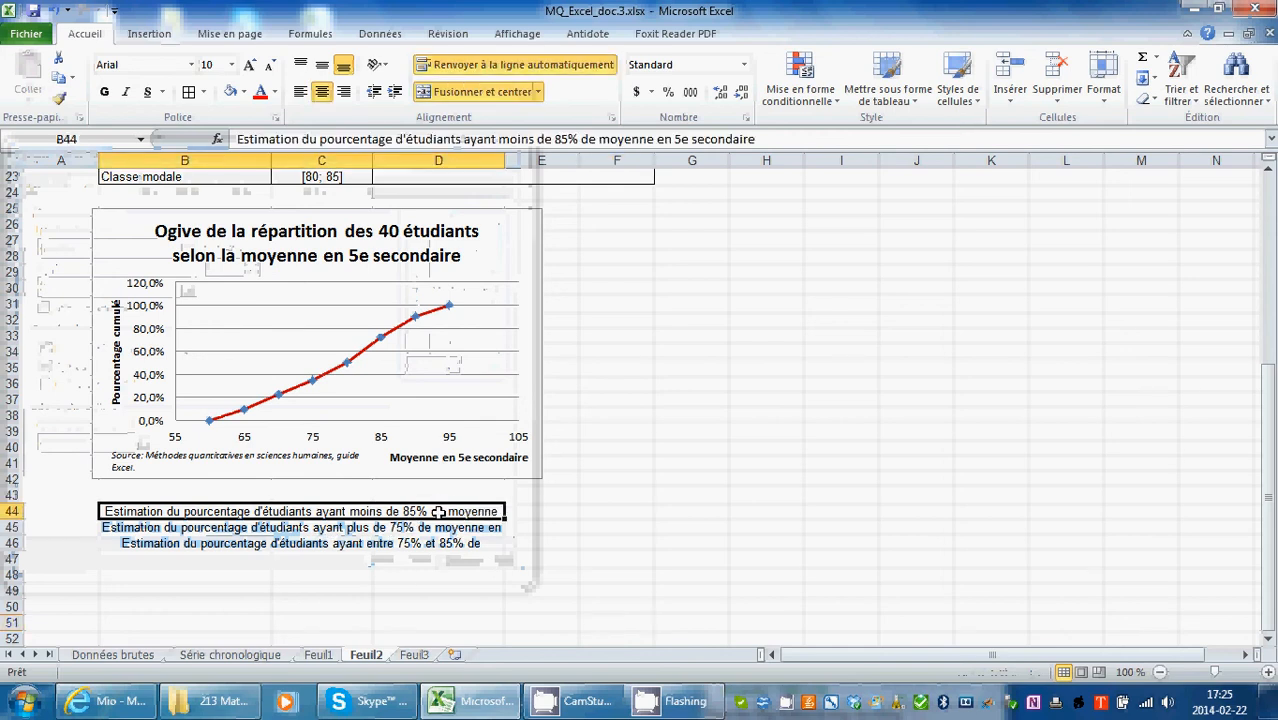
left_click_drag(438, 512, 448, 546)
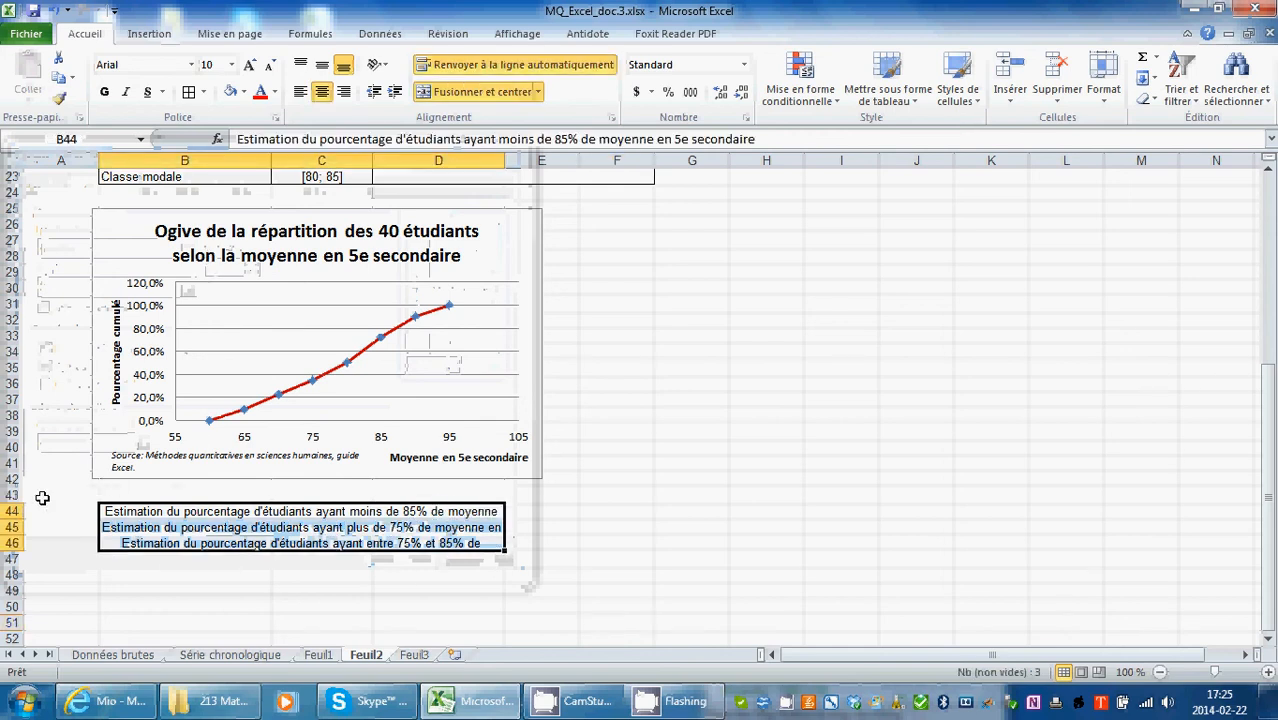
left_click_drag(20, 503, 12, 622)
left_click(592, 560)
Apply borders around every cell of the estimation table in B44:E46
left_click_drag(420, 528, 520, 596)
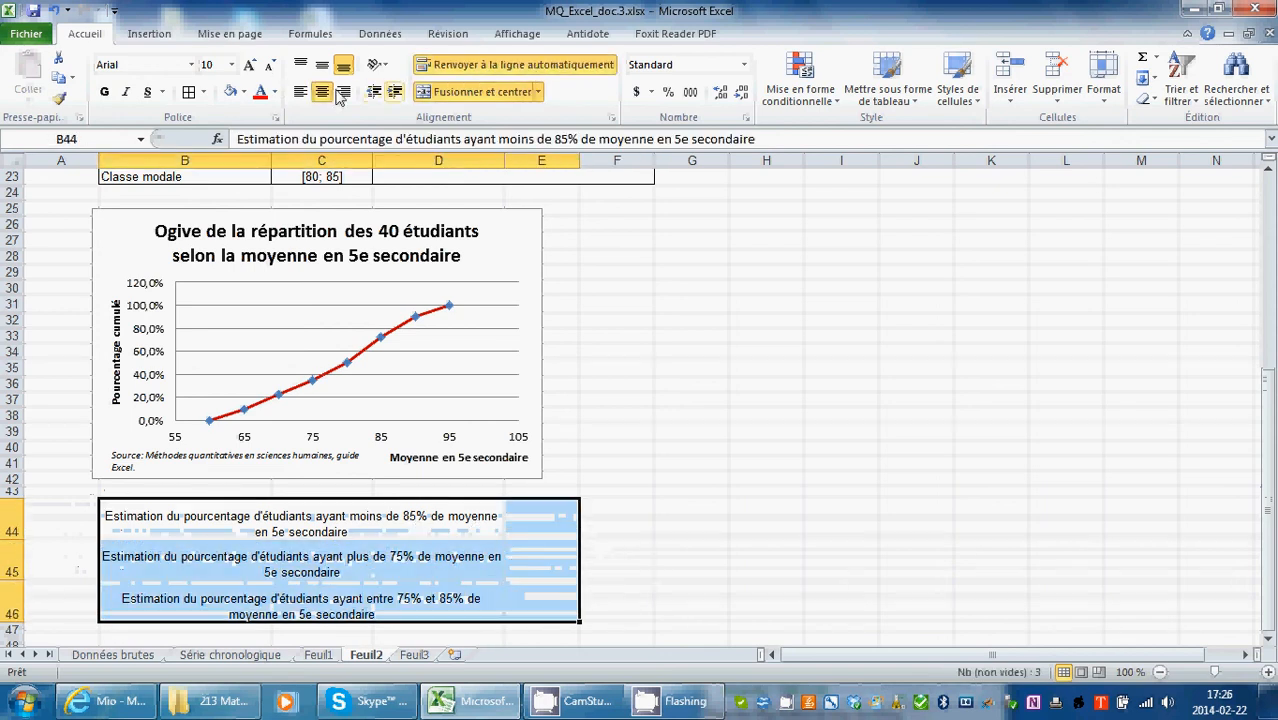
left_click(190, 93)
left_click(767, 480)
Examine the ogive alongside the empty answer cells E44 to E46 of the estimation table
left_click(535, 518)
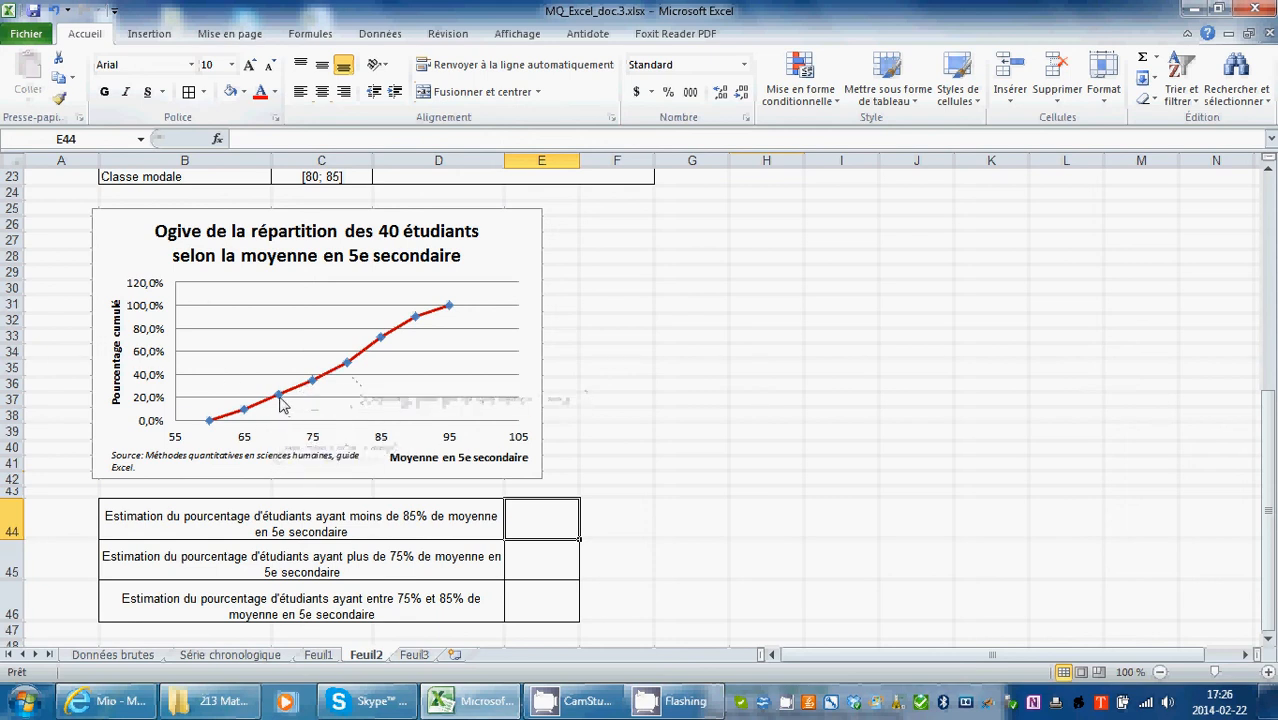
mouse_move(278, 399)
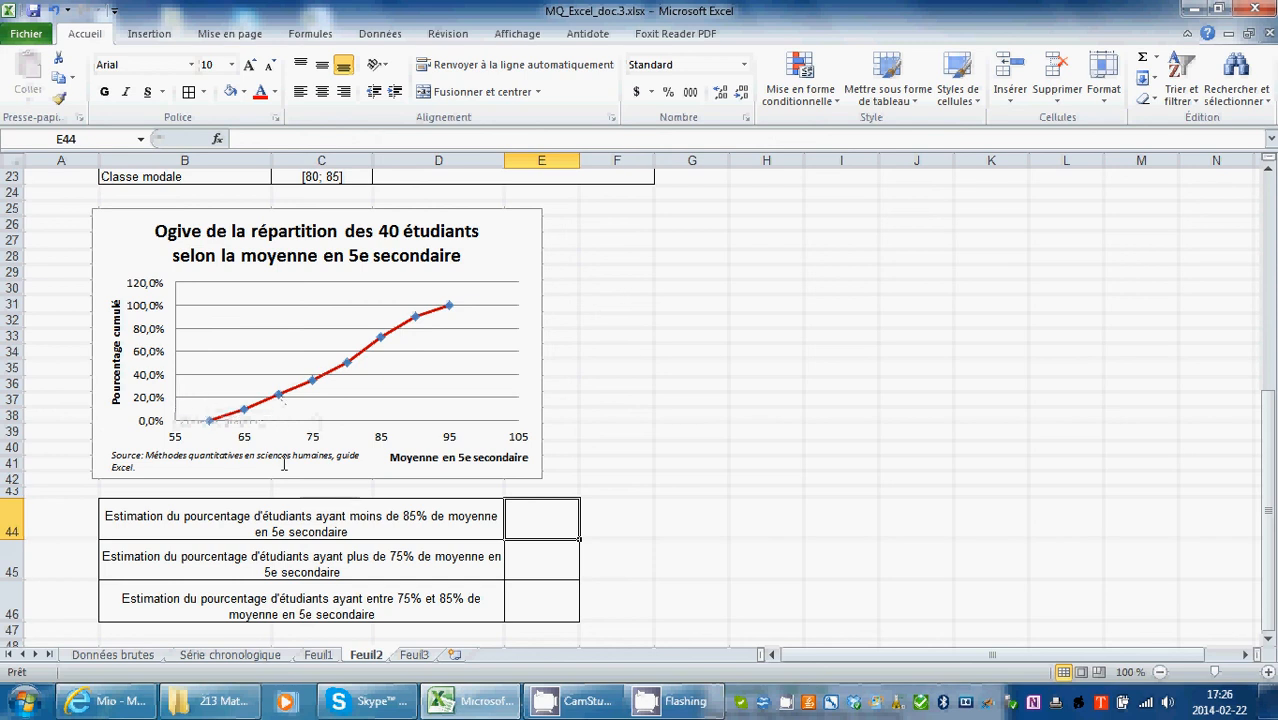
scroll(693, 518, "down", 2)
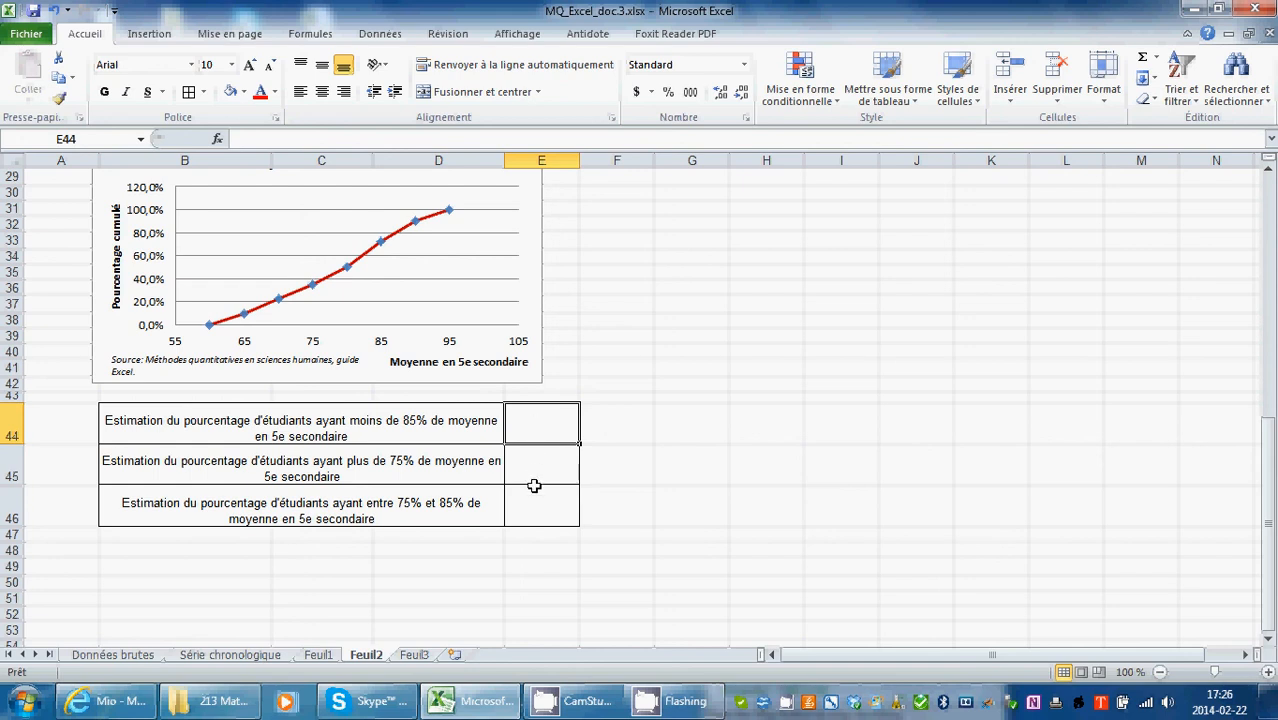
left_click(527, 476)
left_click(528, 503)
scroll(750, 518, "up", 6)
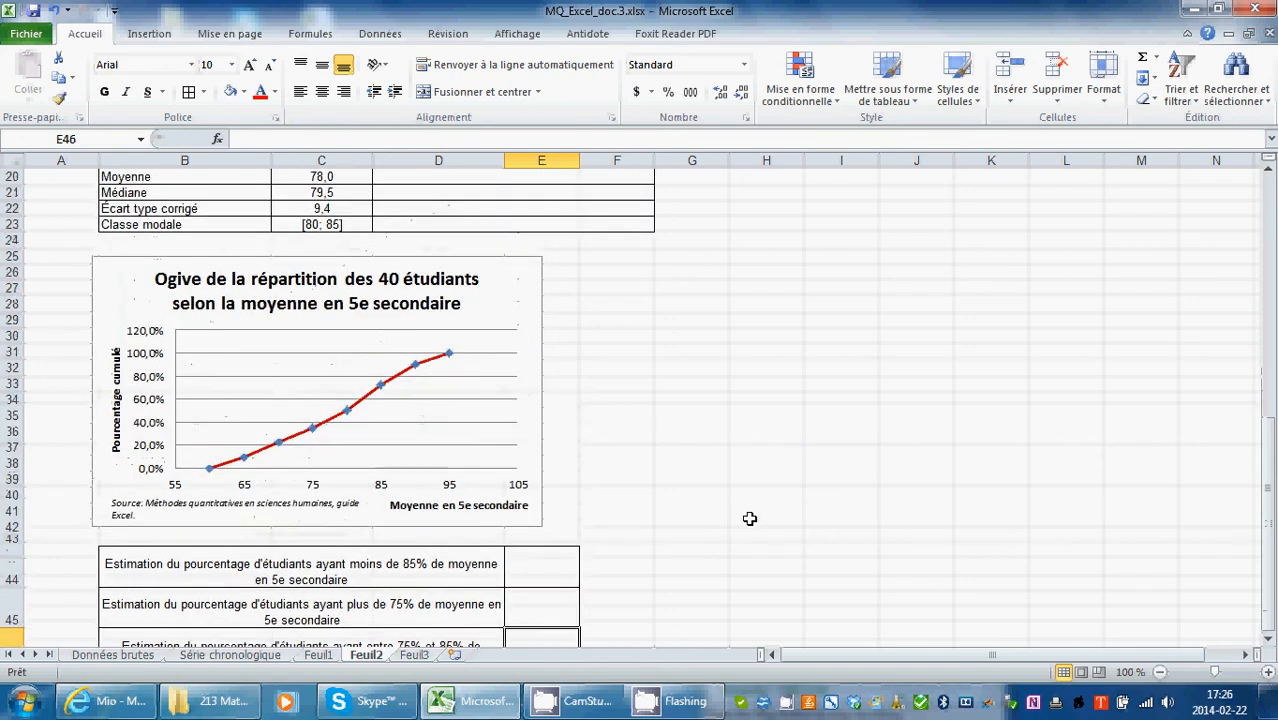
scroll(750, 518, "up", 3)
scroll(750, 518, "down", 10)
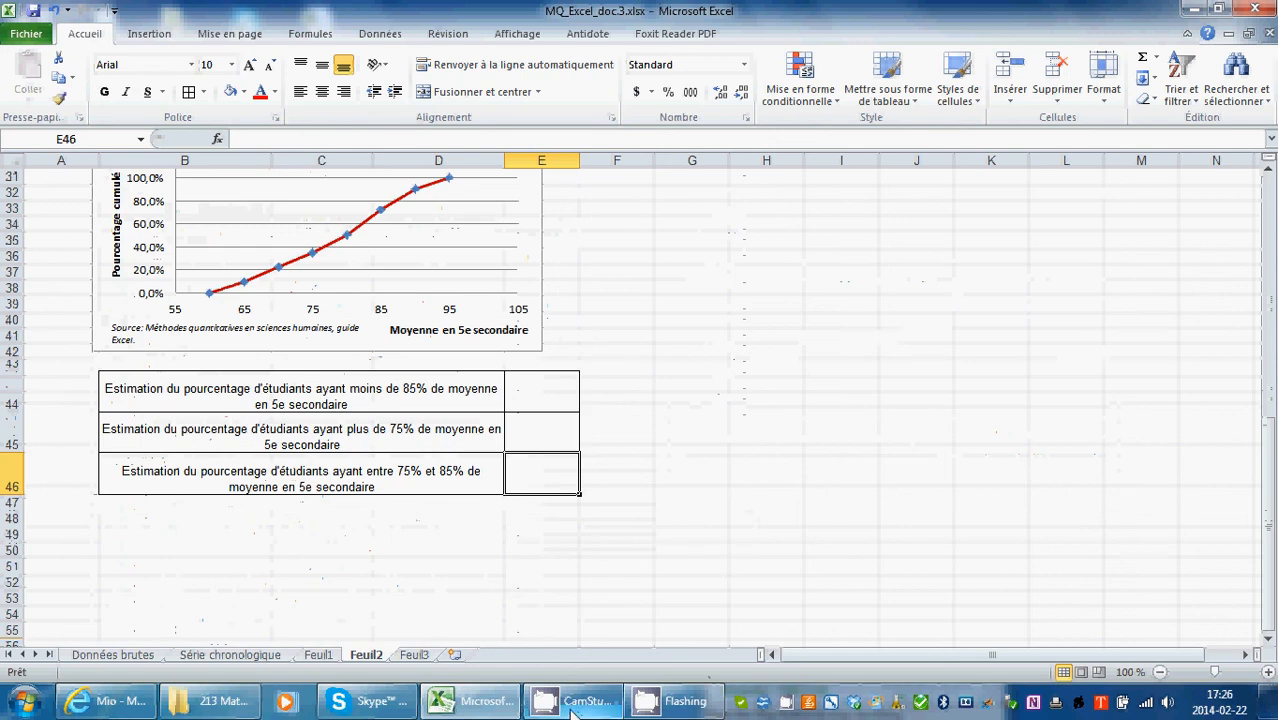
mouse_move(572, 708)
left_click(531, 615)
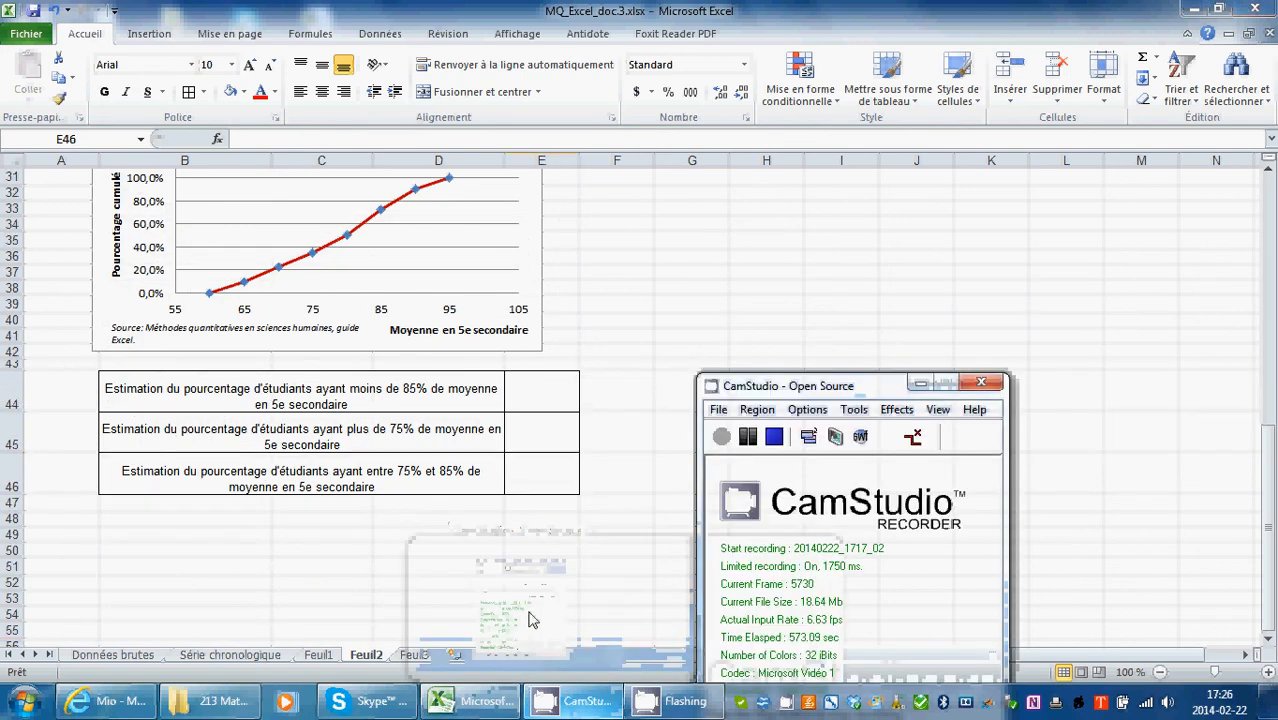